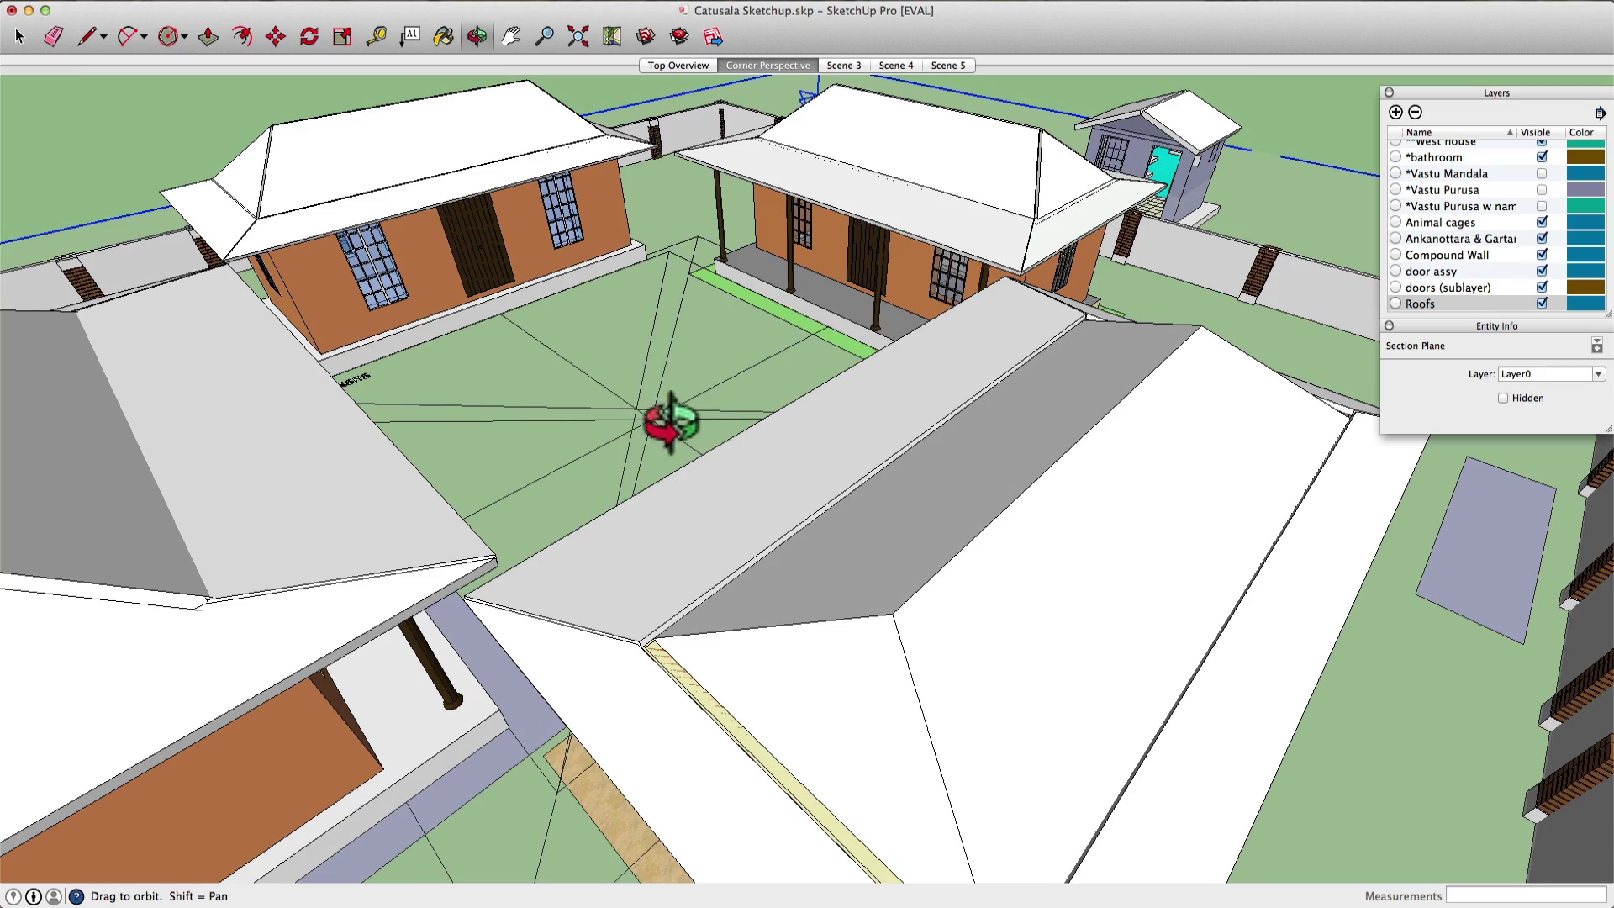
# - Orbit and zoom over the courtyard houses, then hide the Roofs layer
pyautogui.moveTo(617, 397); pyautogui.dragTo(677, 450)
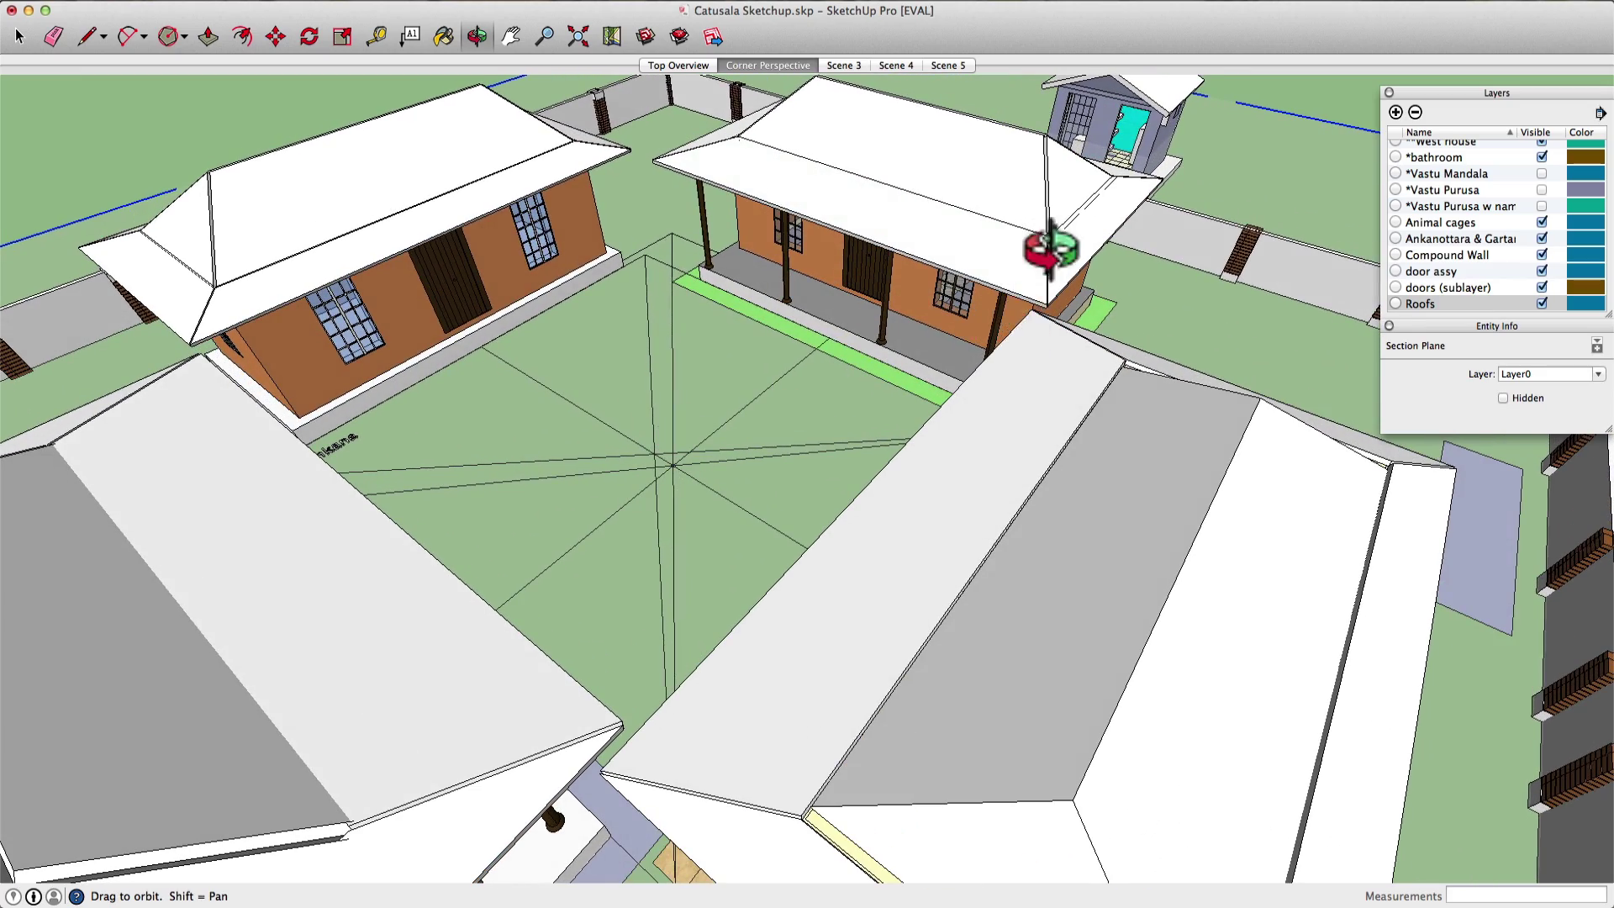
pyautogui.scroll(5, 1055, 235)
pyautogui.moveTo(1023, 225); pyautogui.dragTo(985, 329)
pyautogui.press('shift')
pyautogui.click(1541, 303)
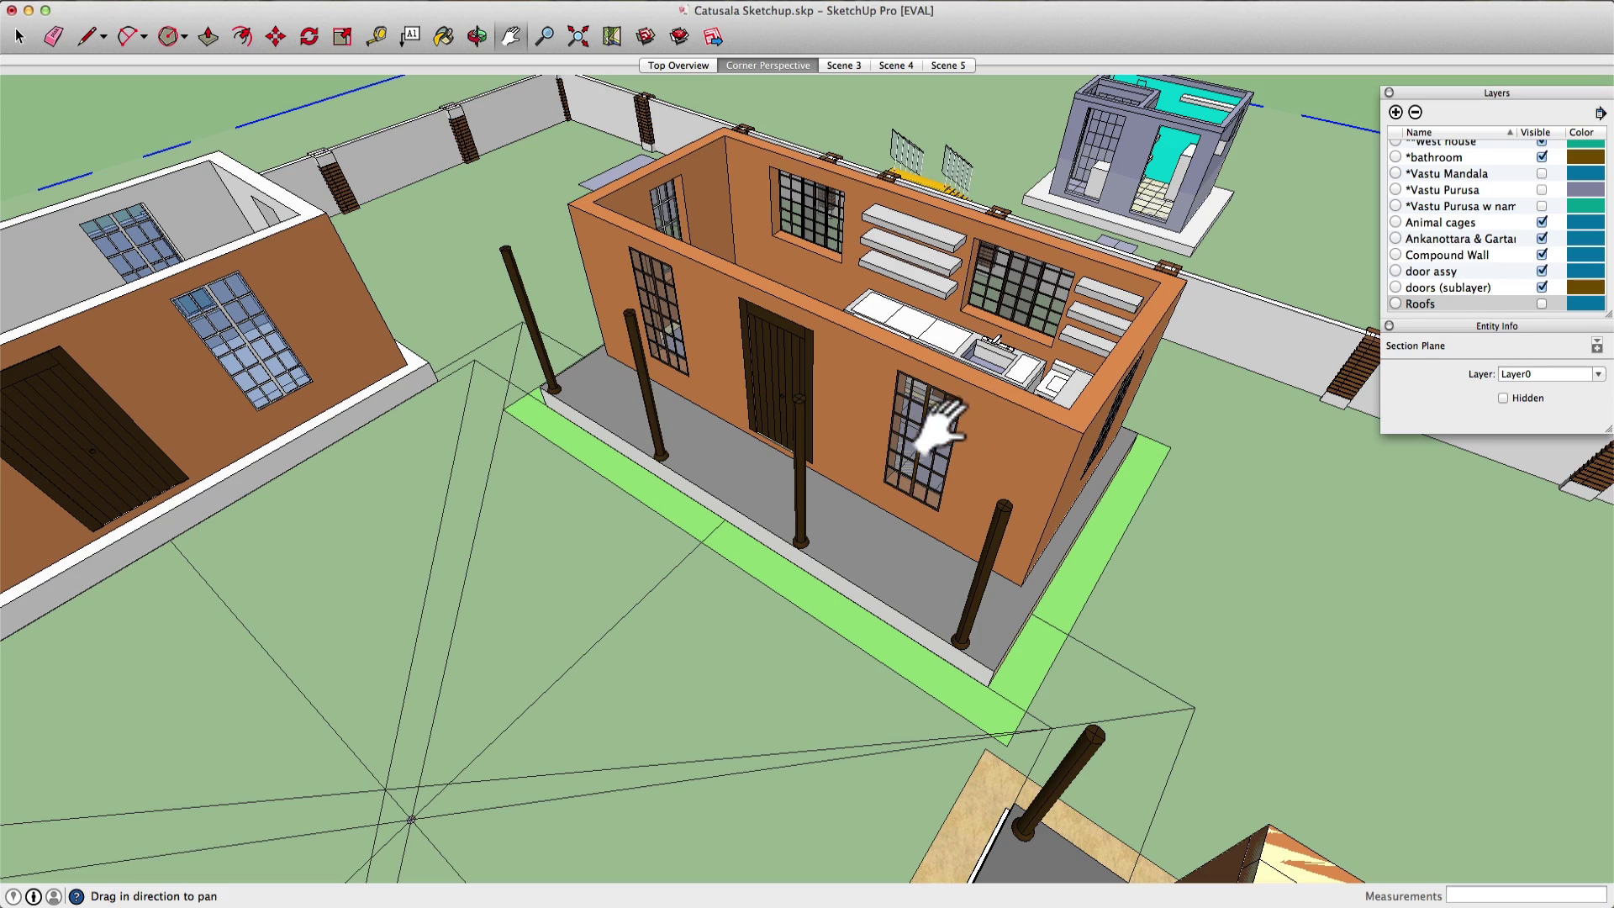
# - Orbit, pan and zoom into the roofless house to view its kitchen counter, sink and shelves
pyautogui.press('o')
pyautogui.moveTo(871, 541); pyautogui.dragTo(983, 336)
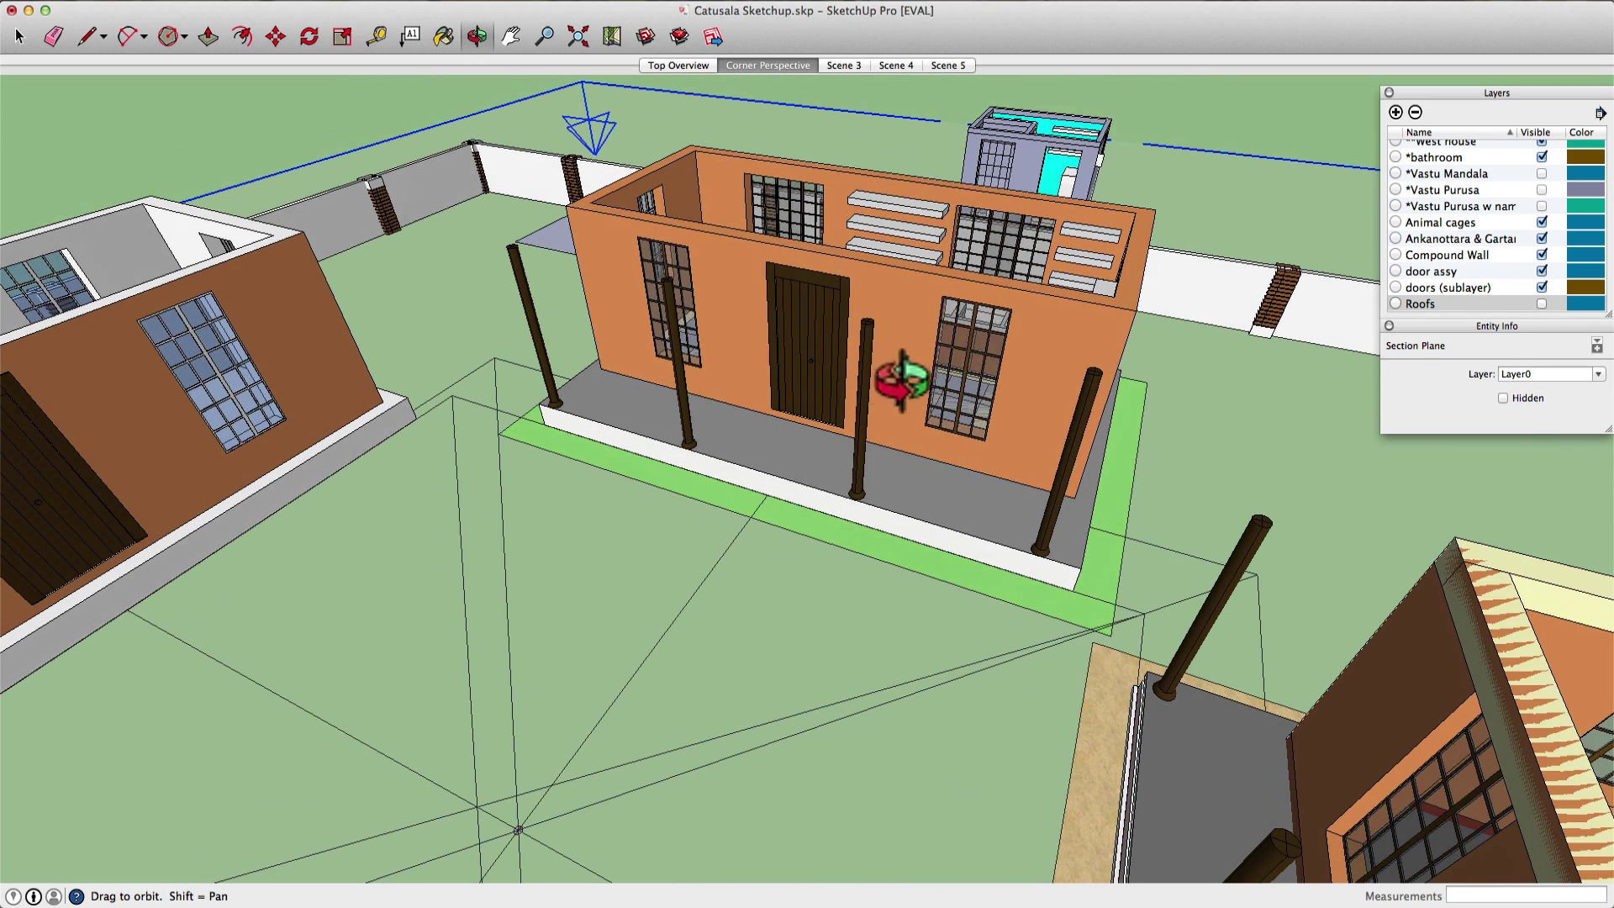
pyautogui.moveTo(1084, 332); pyautogui.dragTo(757, 259)
pyautogui.scroll(5, 756, 259)
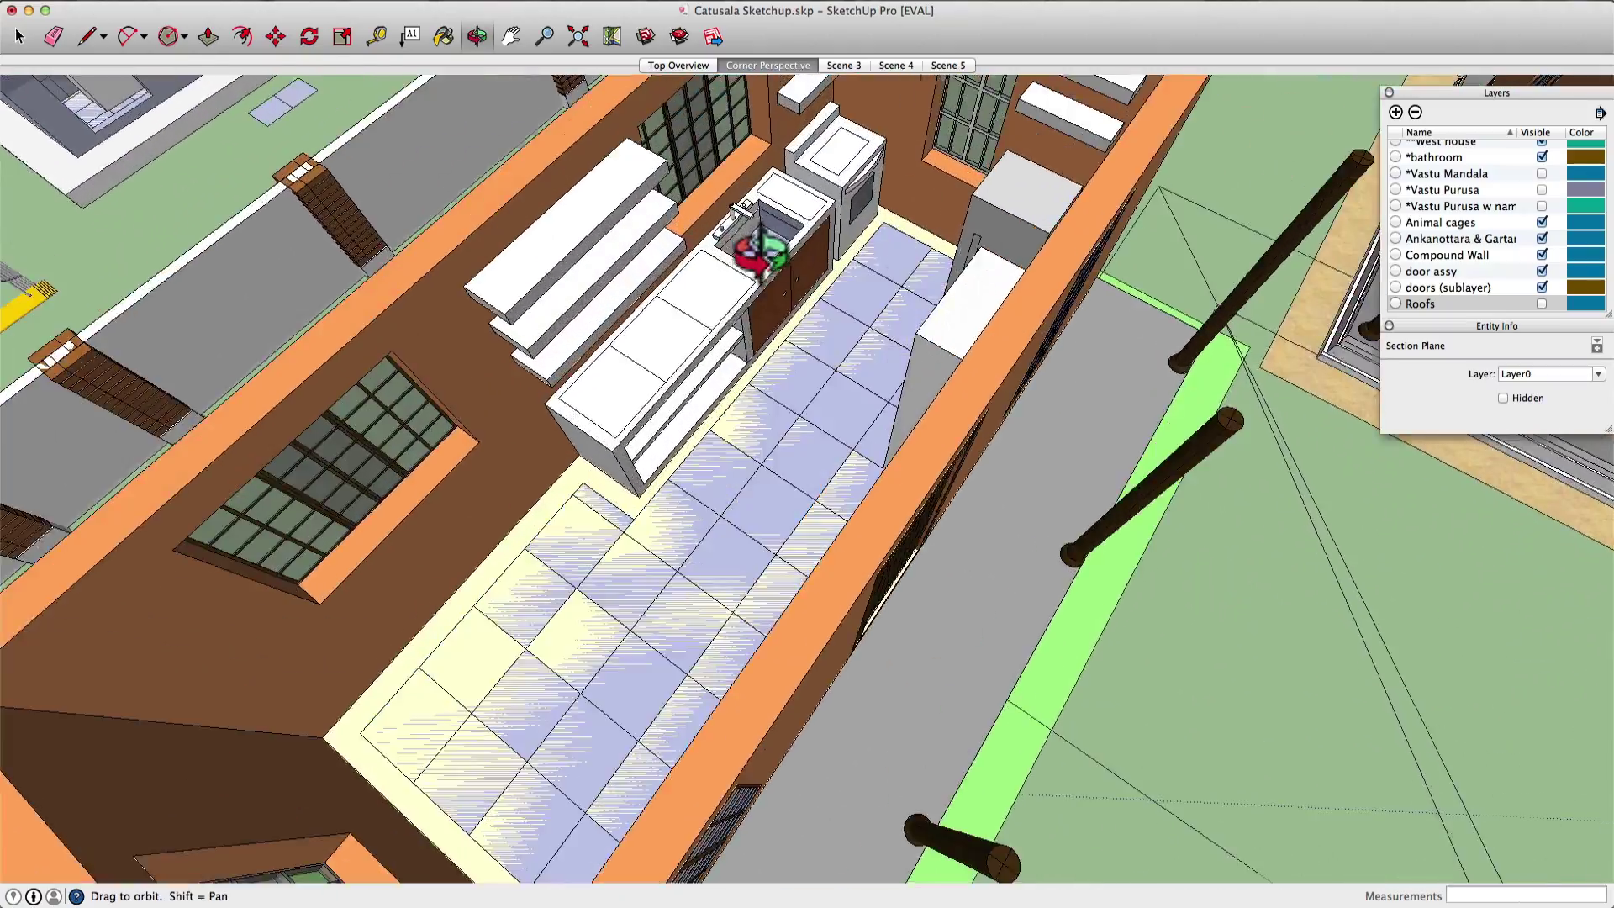
pyautogui.moveTo(634, 389); pyautogui.dragTo(646, 345)
pyautogui.press('h')
pyautogui.moveTo(709, 260); pyautogui.dragTo(729, 286)
pyautogui.press('o')
pyautogui.scroll(5, 738, 288)
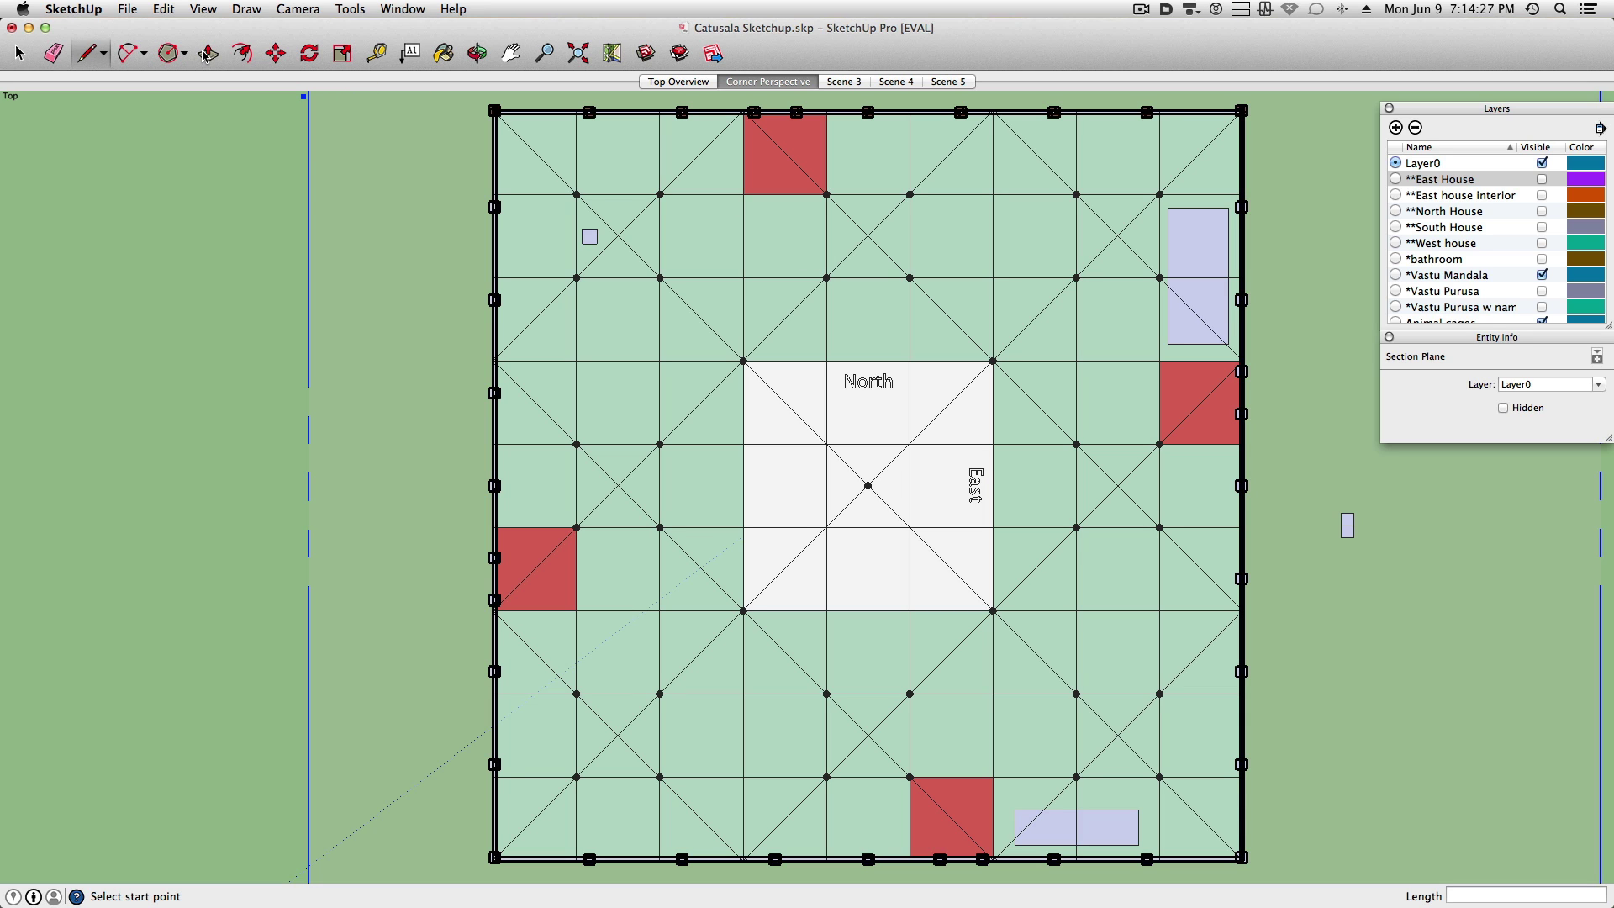
# - Draw a rectangle on the Vastu grid ending at the North square corner
pyautogui.press('r')
pyautogui.click(755, 212)
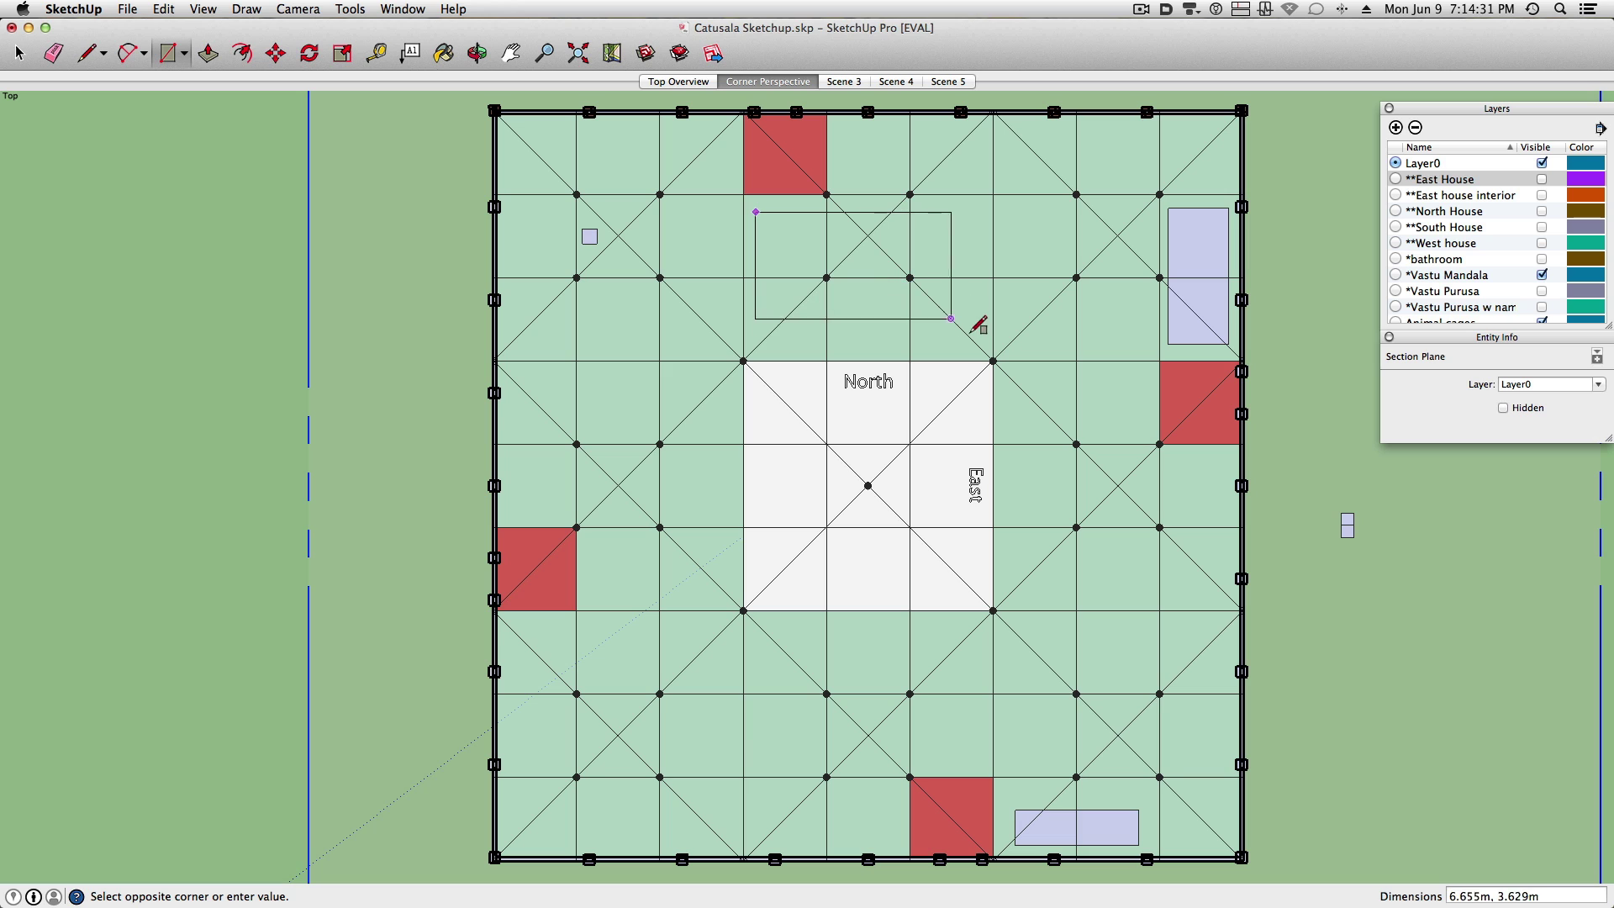
pyautogui.click(990, 357)
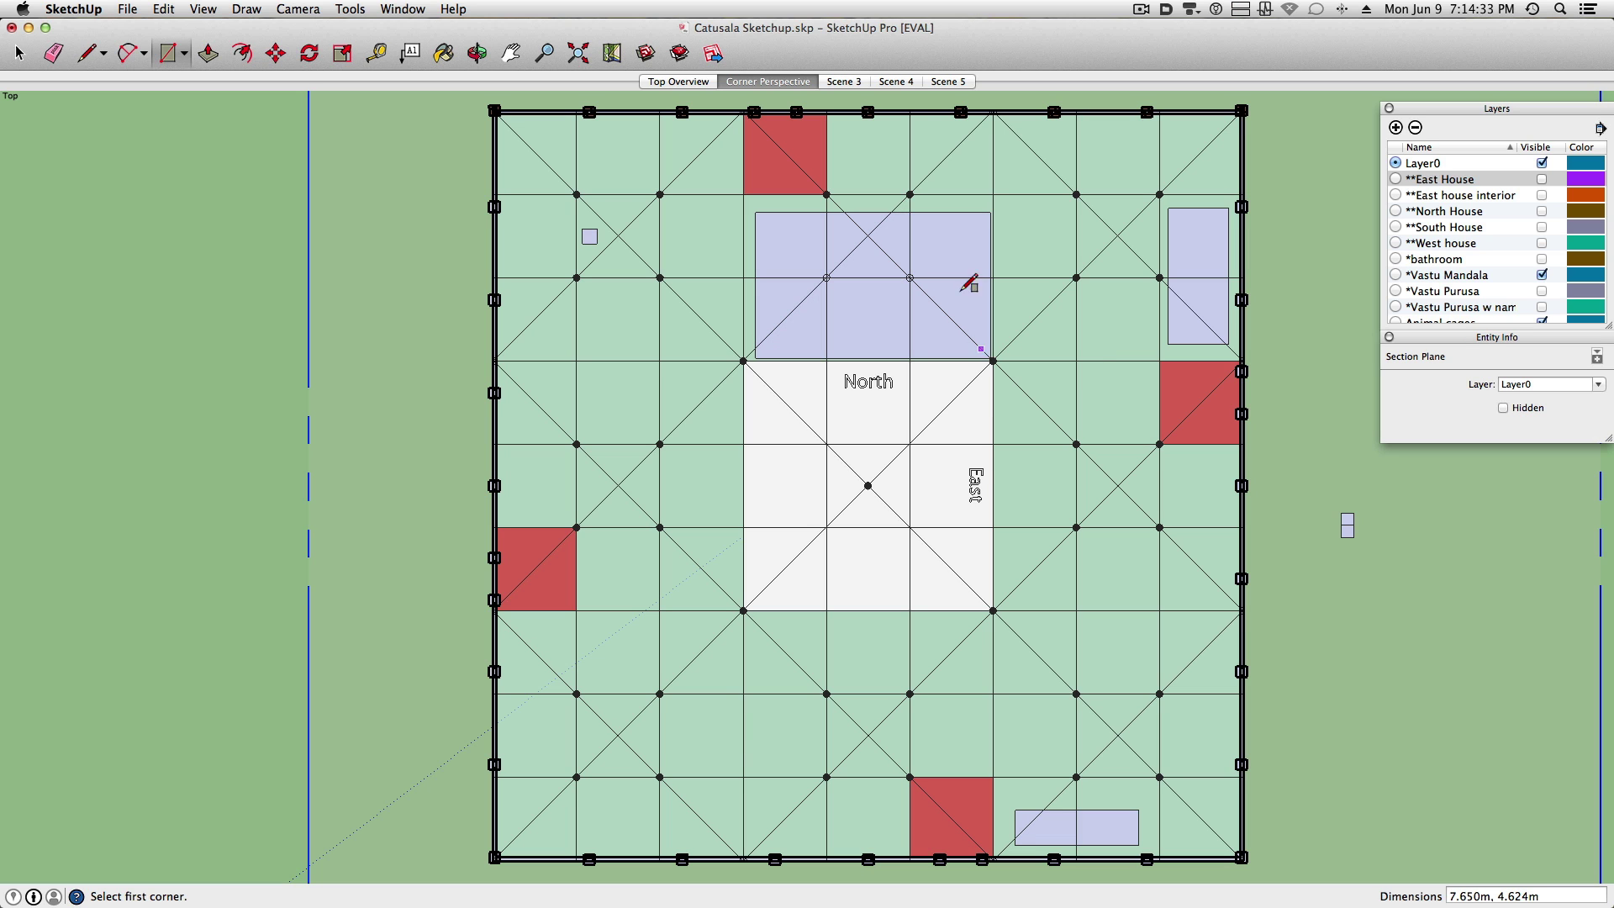
# - Select the new rectangle with its edges and move it upward
pyautogui.press('space')
pyautogui.doubleClick(961, 258)
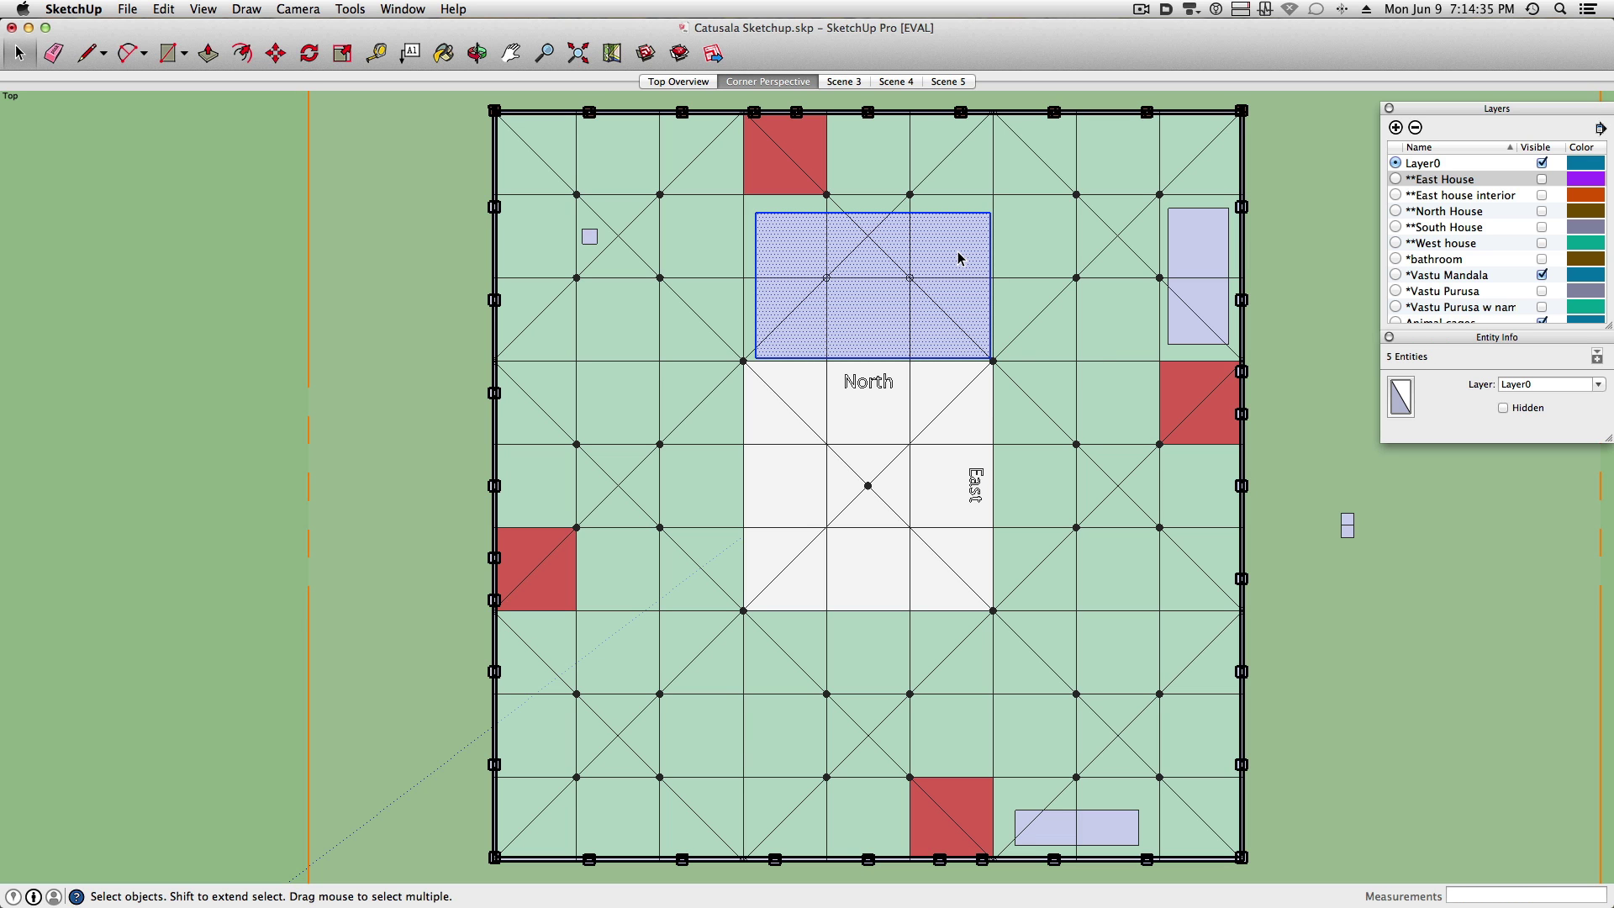
pyautogui.press('m')
pyautogui.click(955, 256)
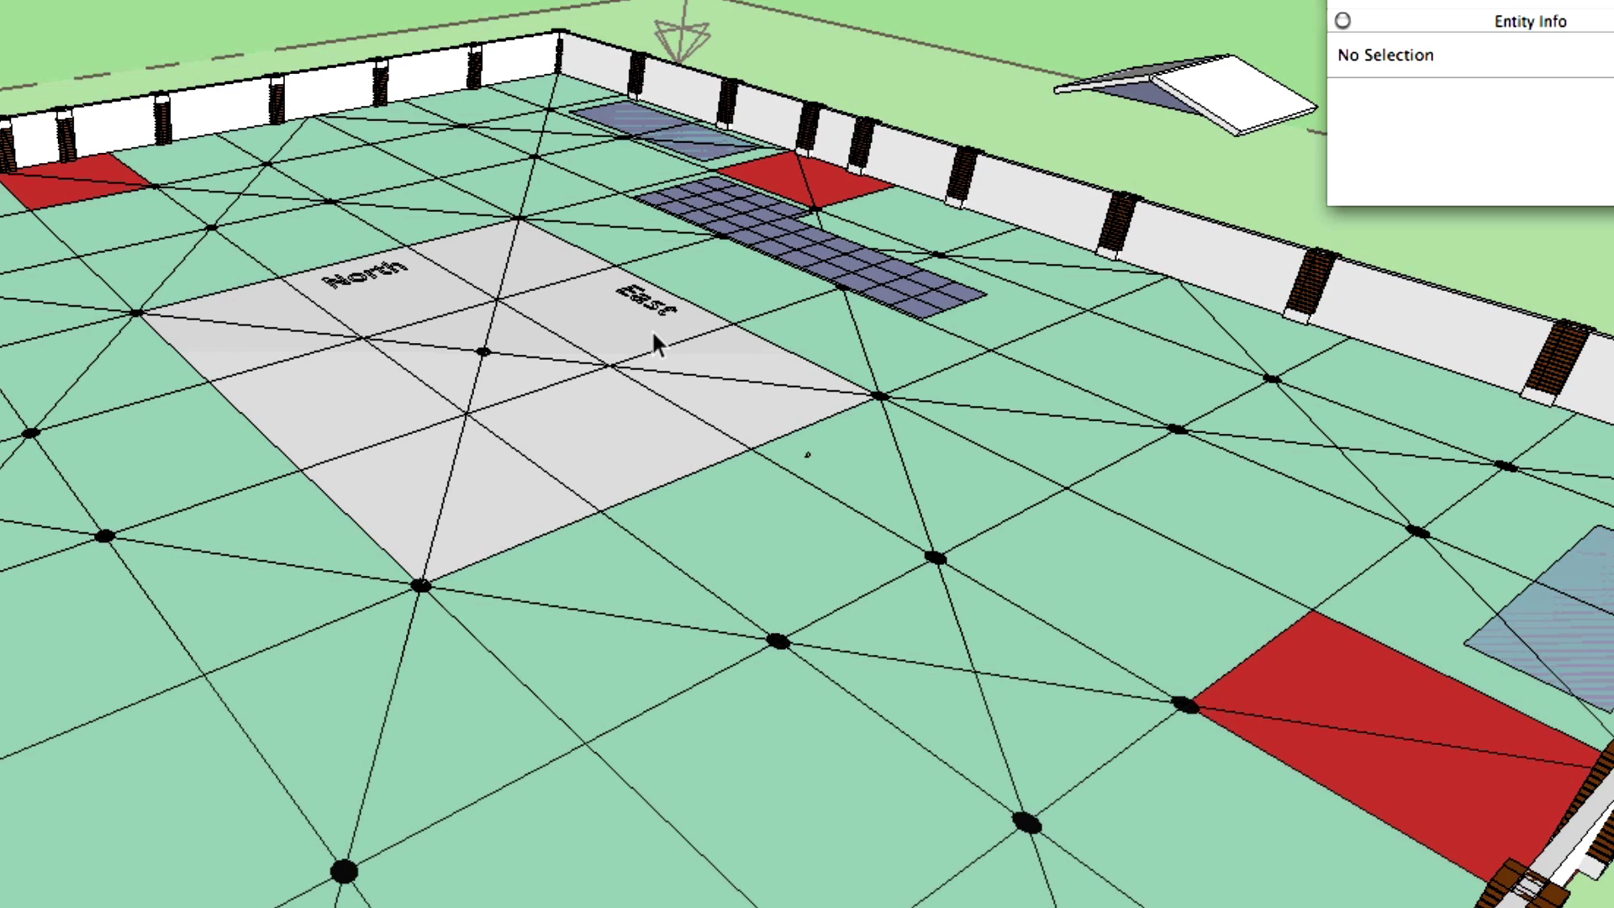
# - Select the Vastu grid, then the East House group, to check each in Entity Info
pyautogui.click(490, 346)
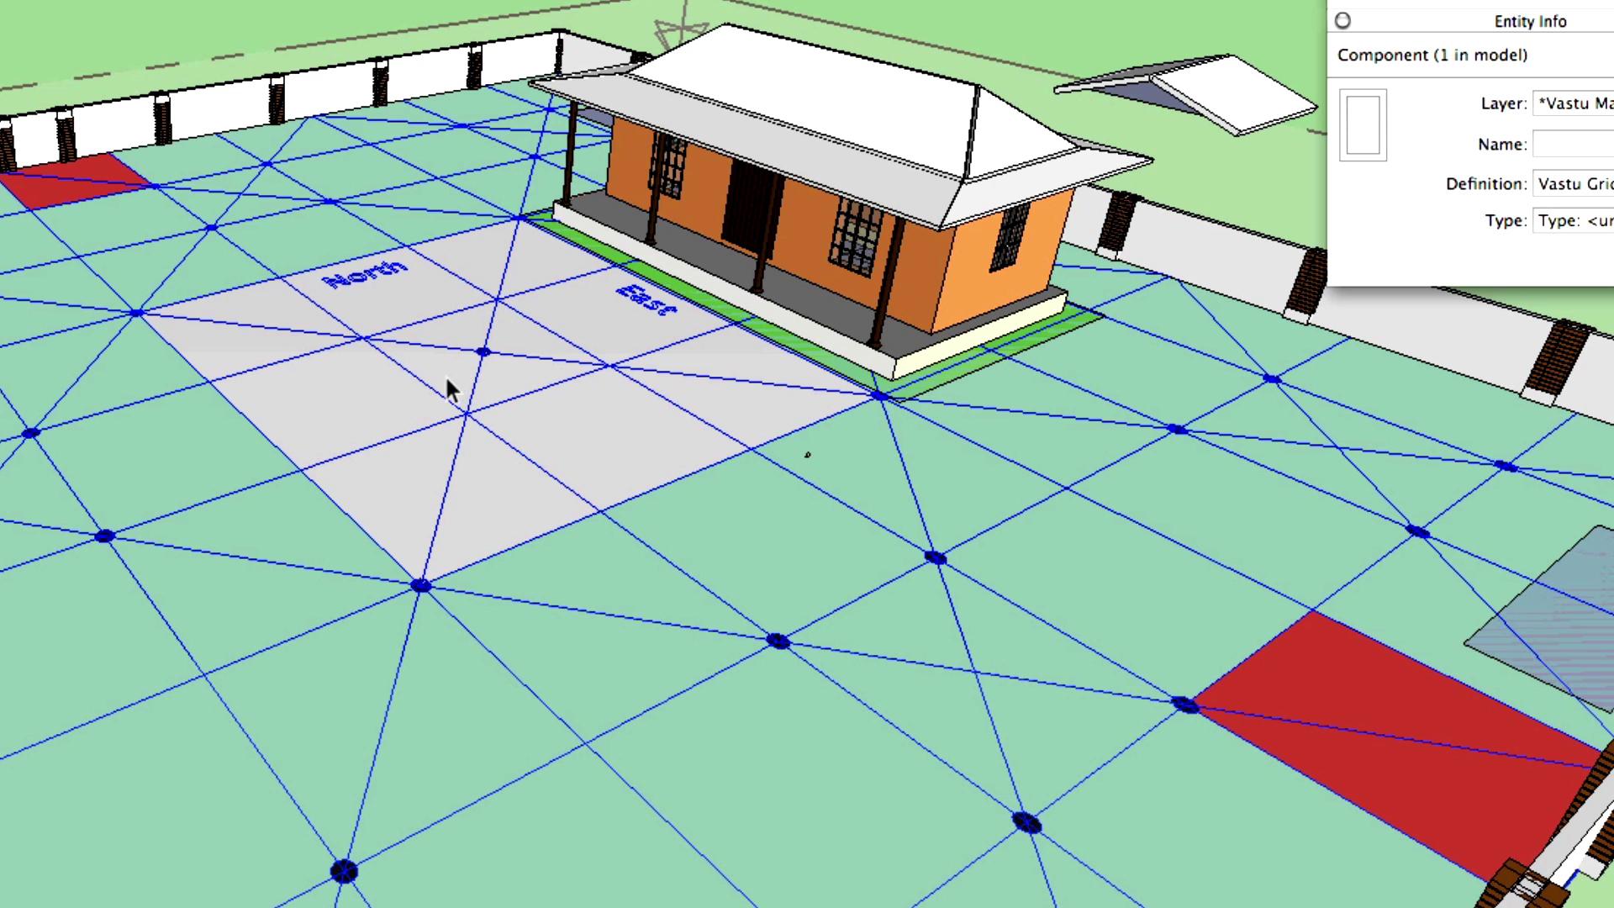
pyautogui.click(788, 184)
pyautogui.click(799, 229)
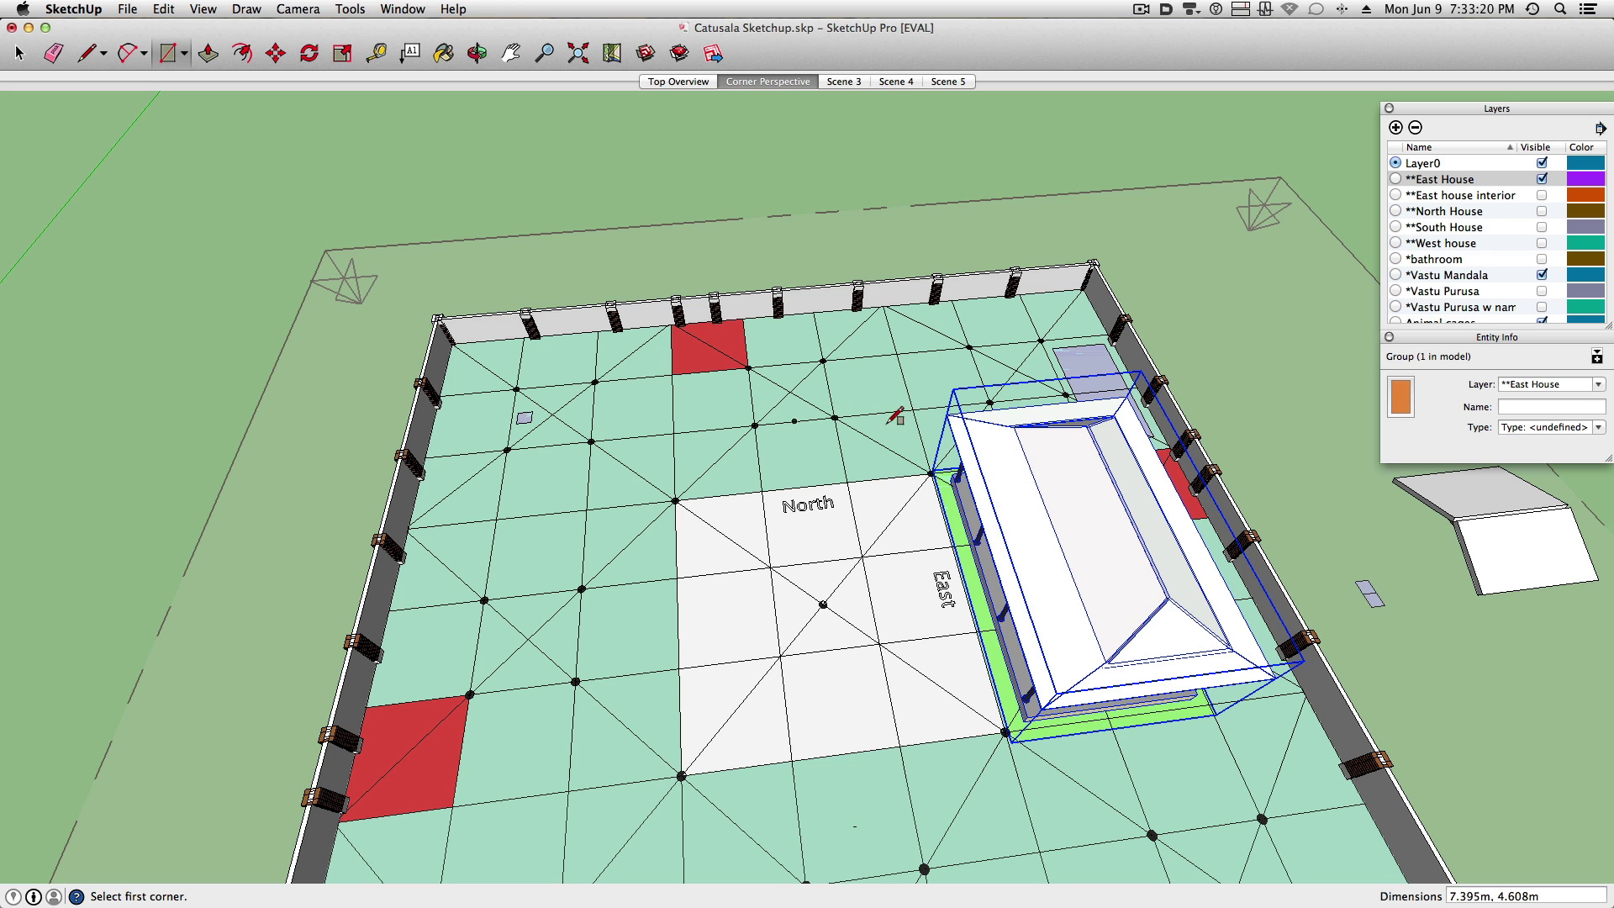
# - Draw a rectangle north of the central square beside the East House, then switch to Vastu Dimensions.xlsx
pyautogui.click(684, 387)
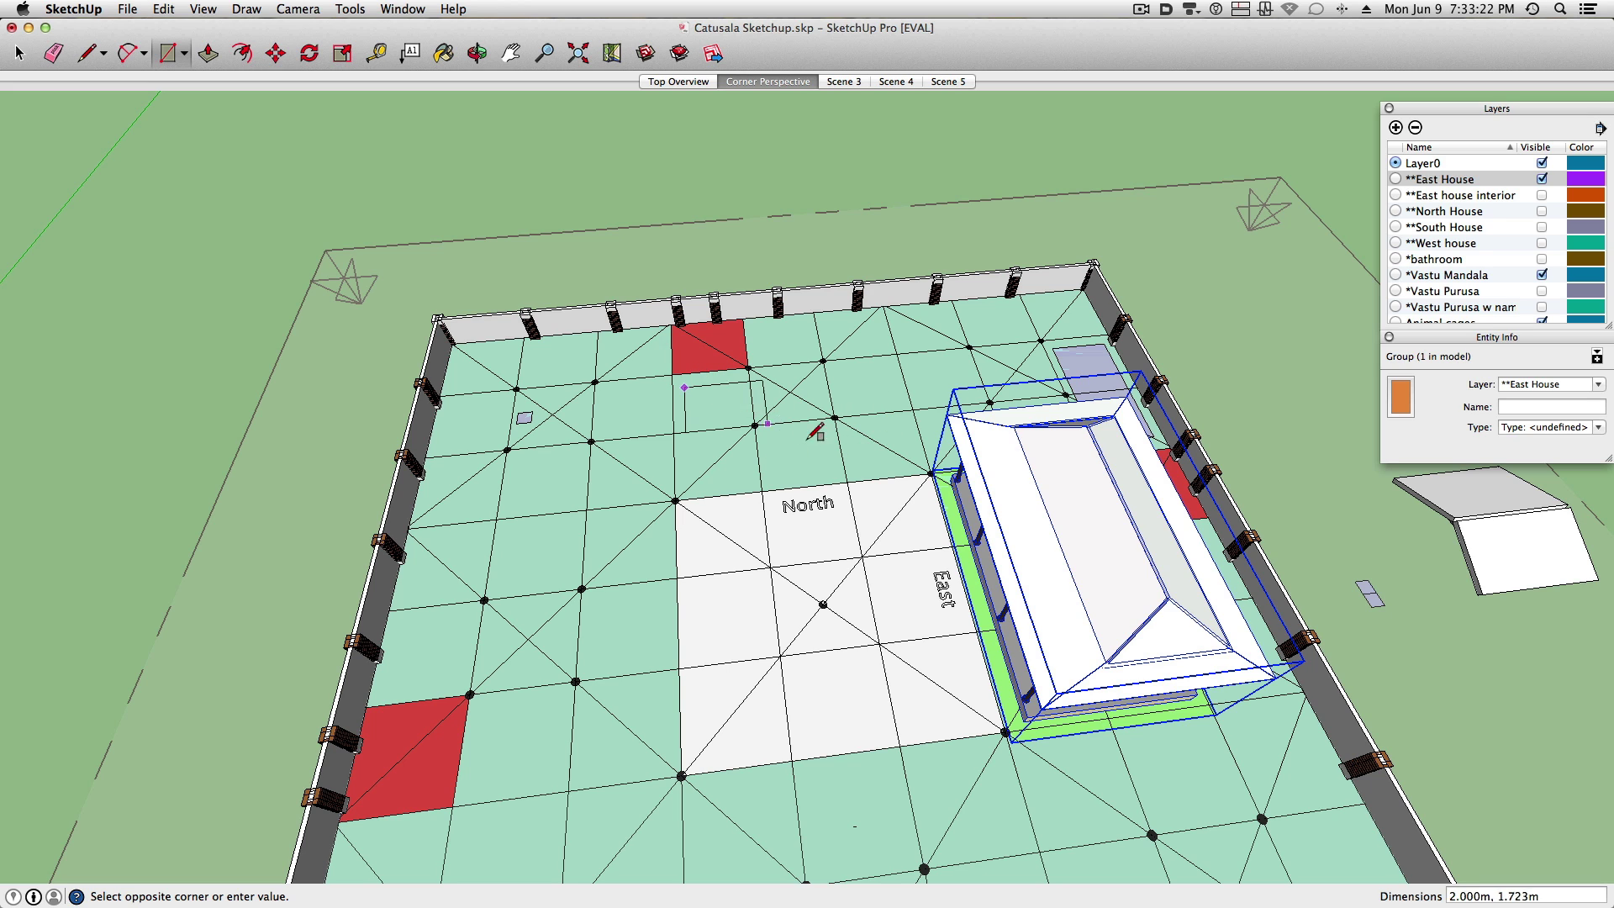
pyautogui.click(916, 459)
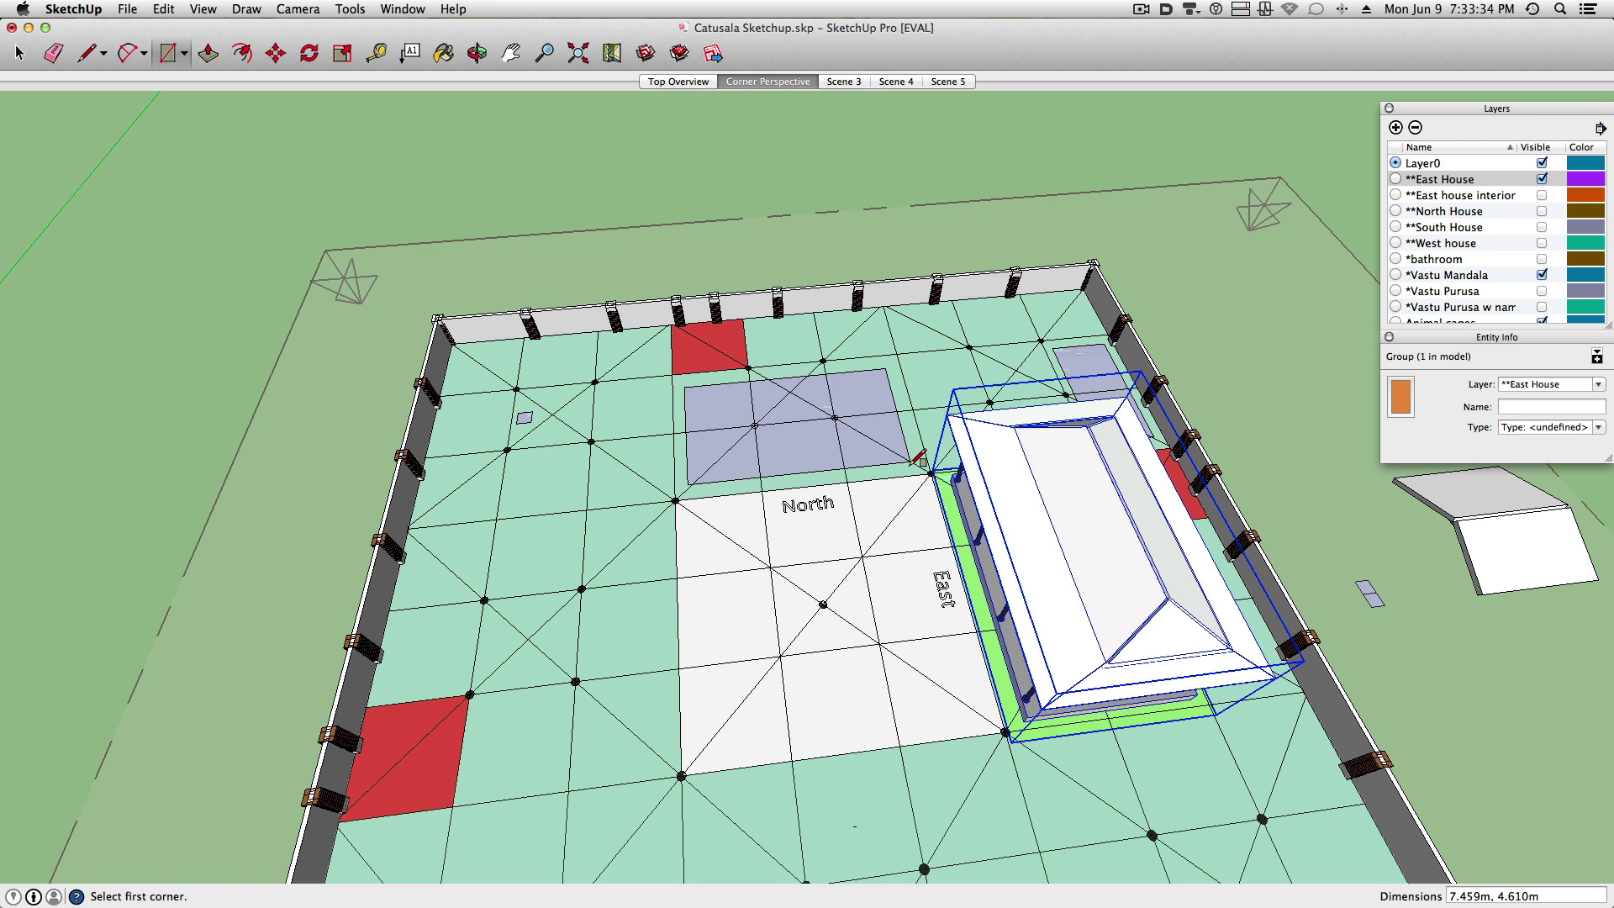
pyautogui.press('super+Tab')
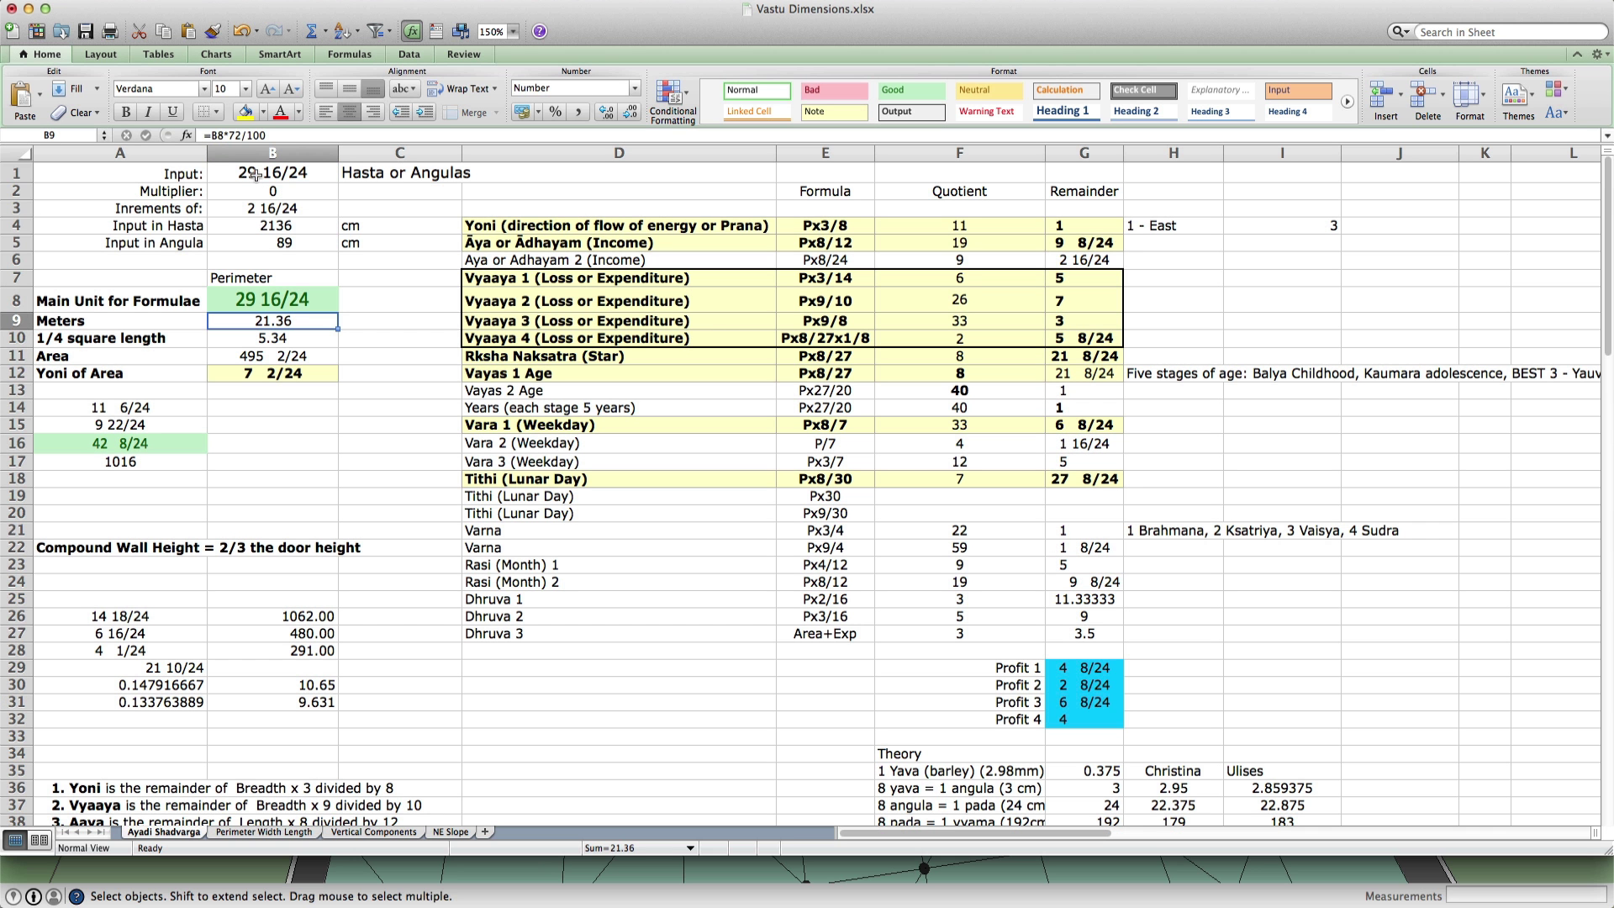
pyautogui.click(254, 174)
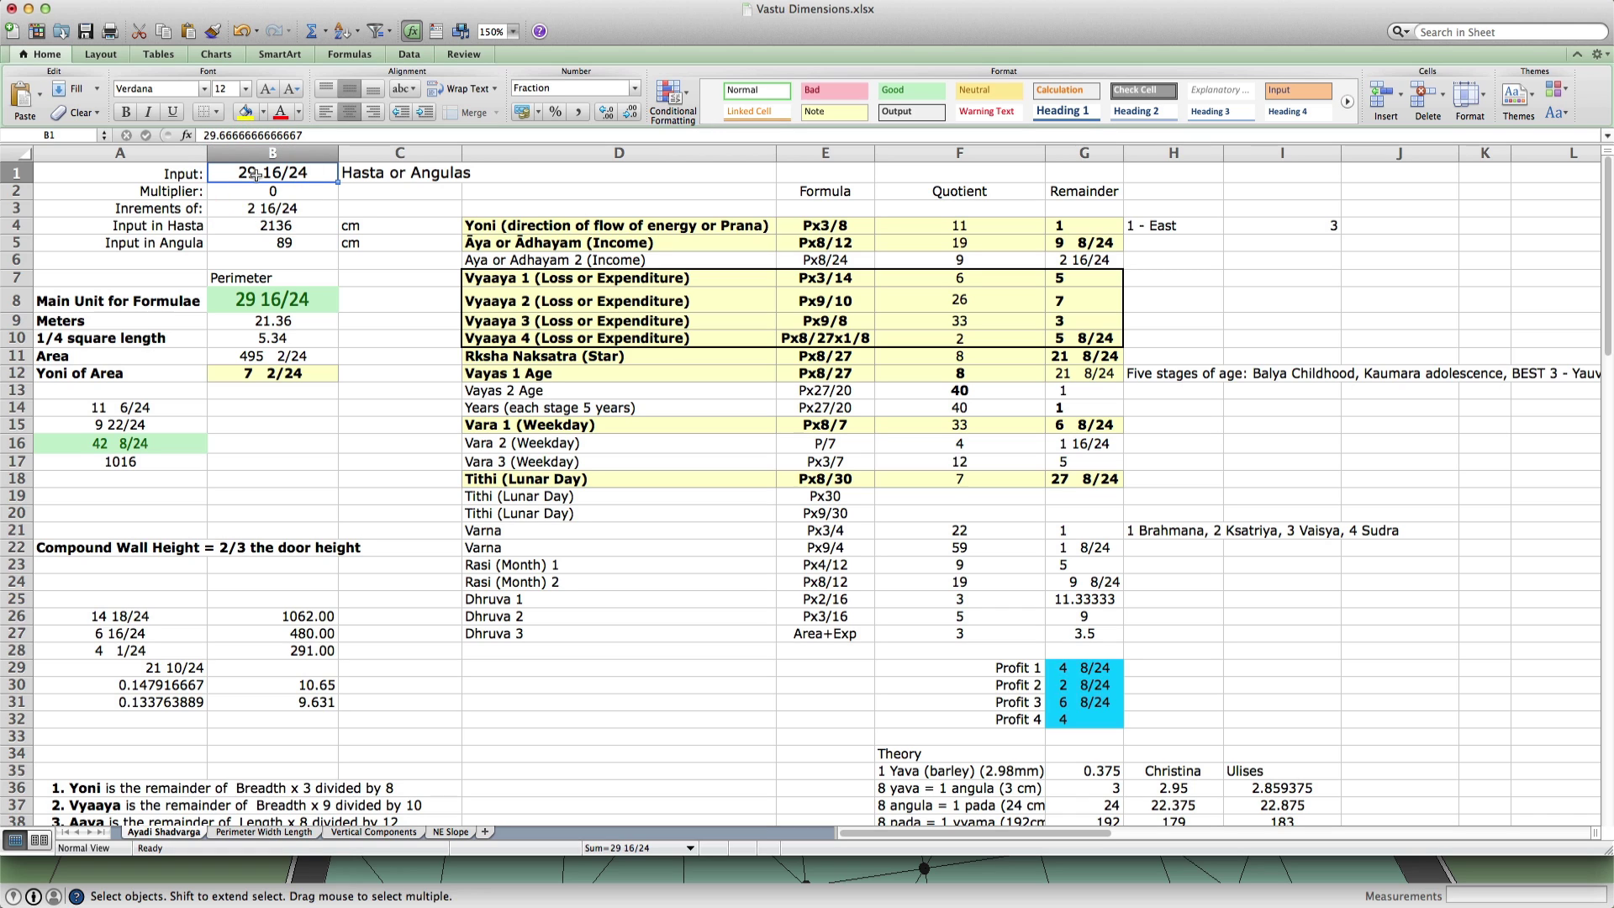
pyautogui.write('29')
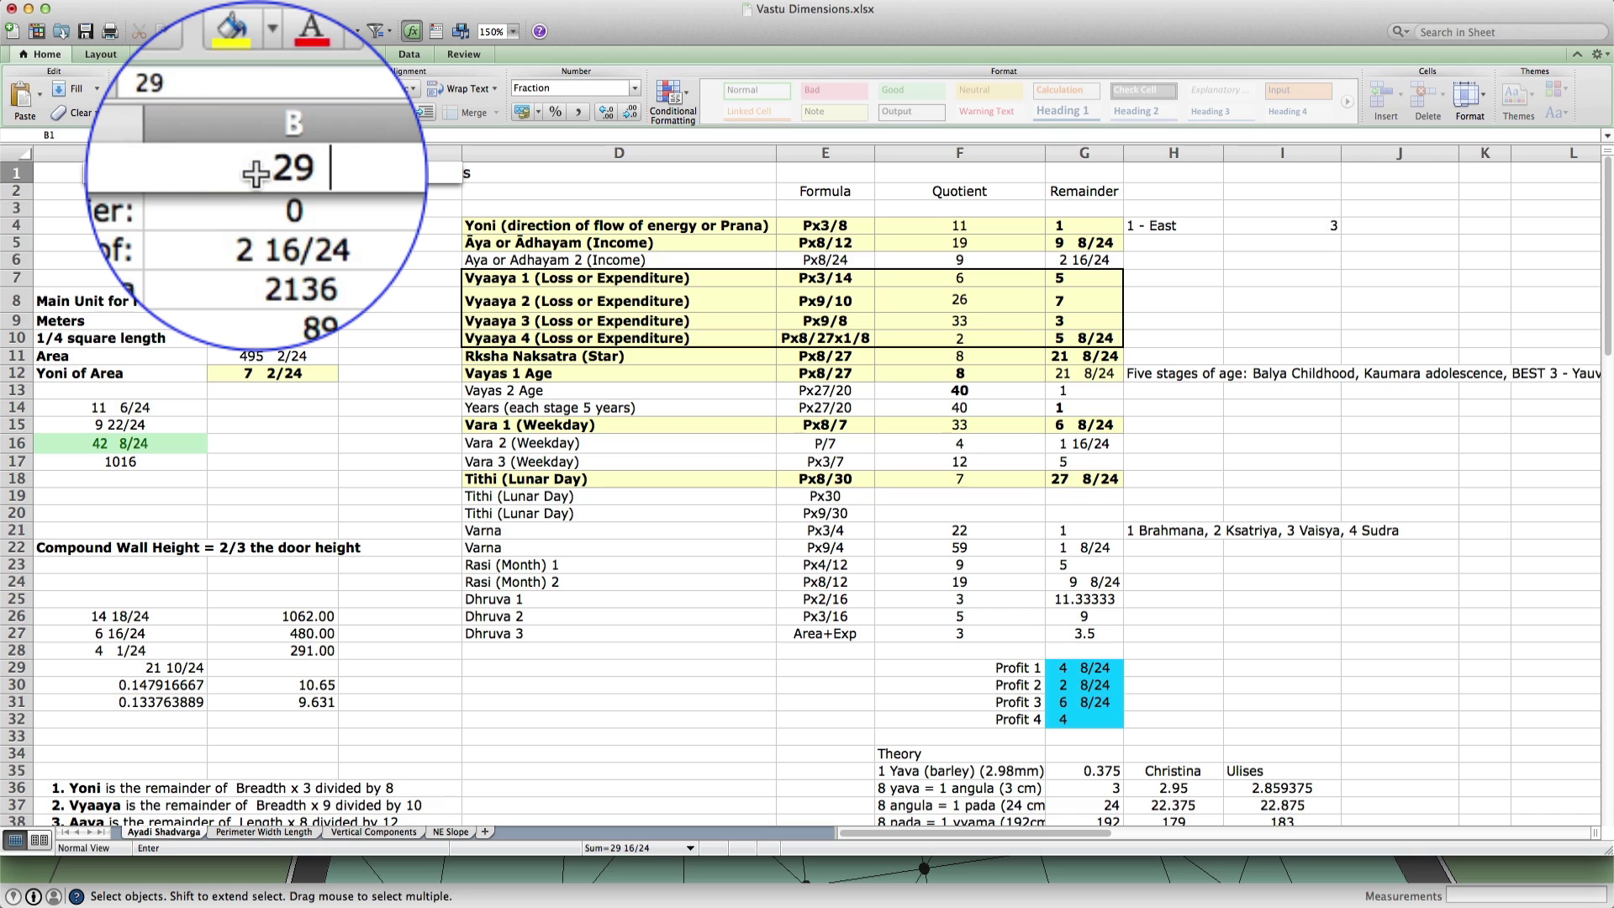
pyautogui.write(' 16/')
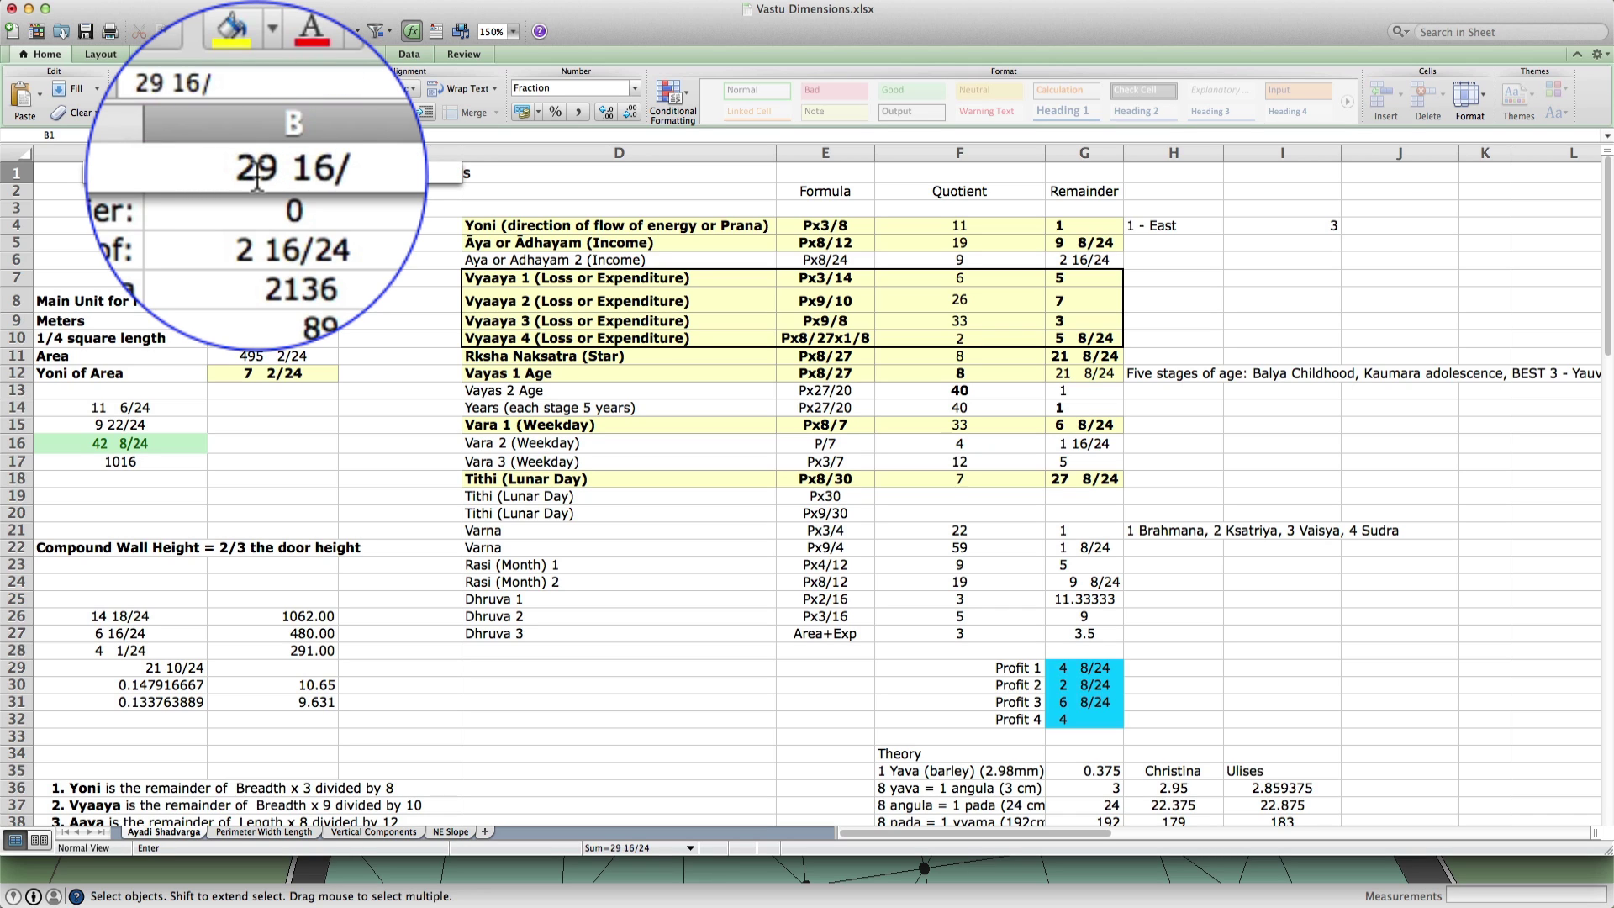
pyautogui.write('24')
pyautogui.press('Return')
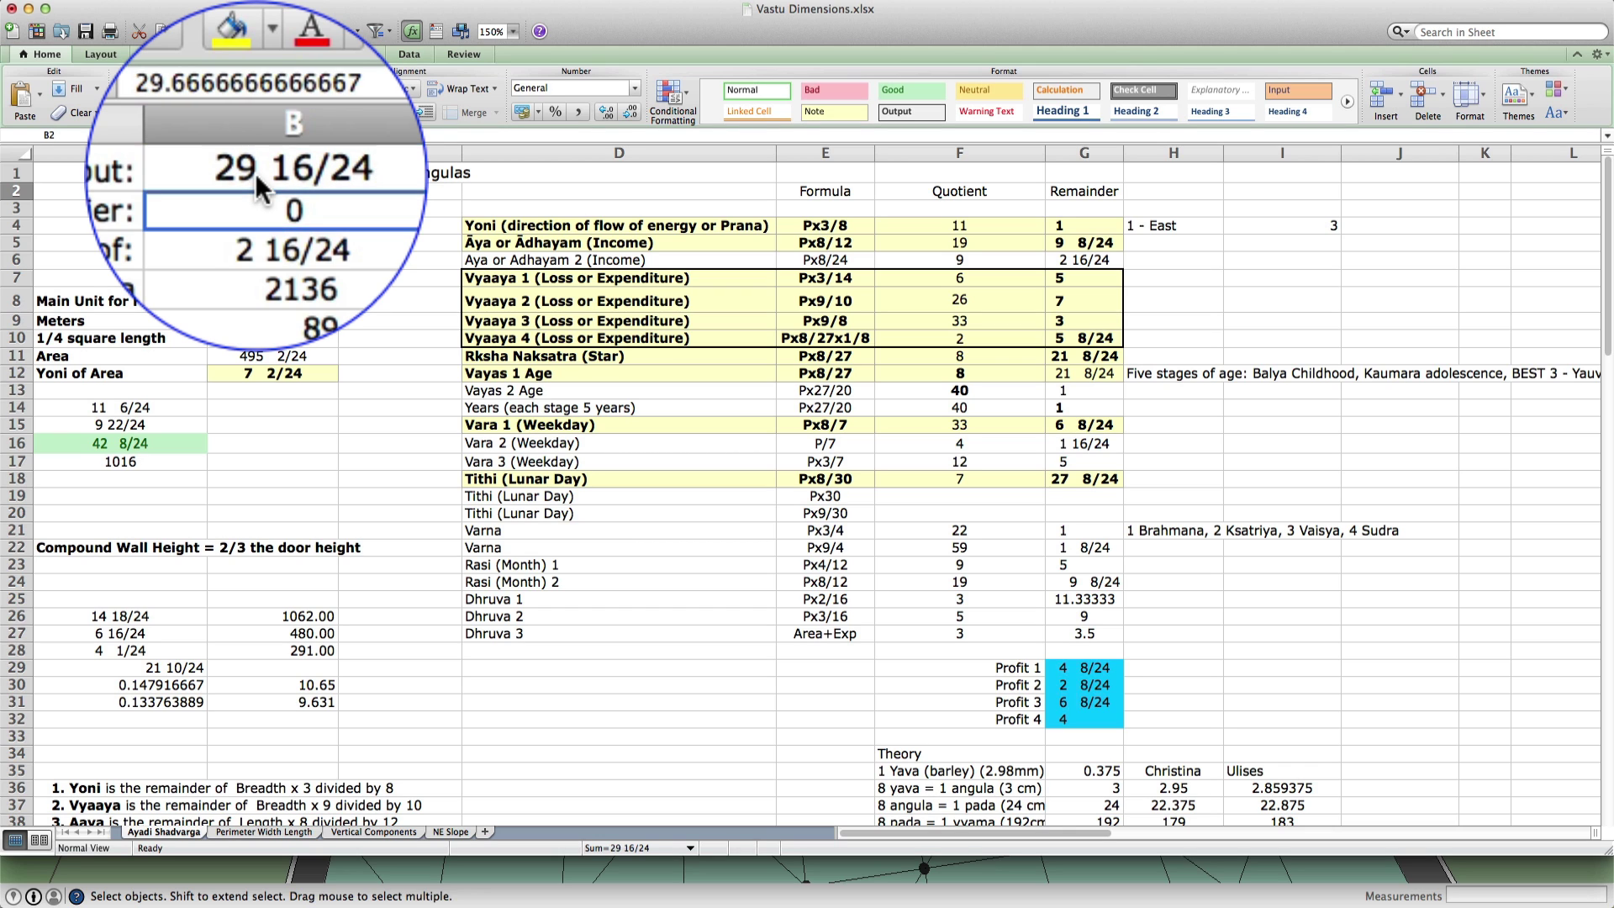
pyautogui.click(1092, 225)
pyautogui.click(1085, 152)
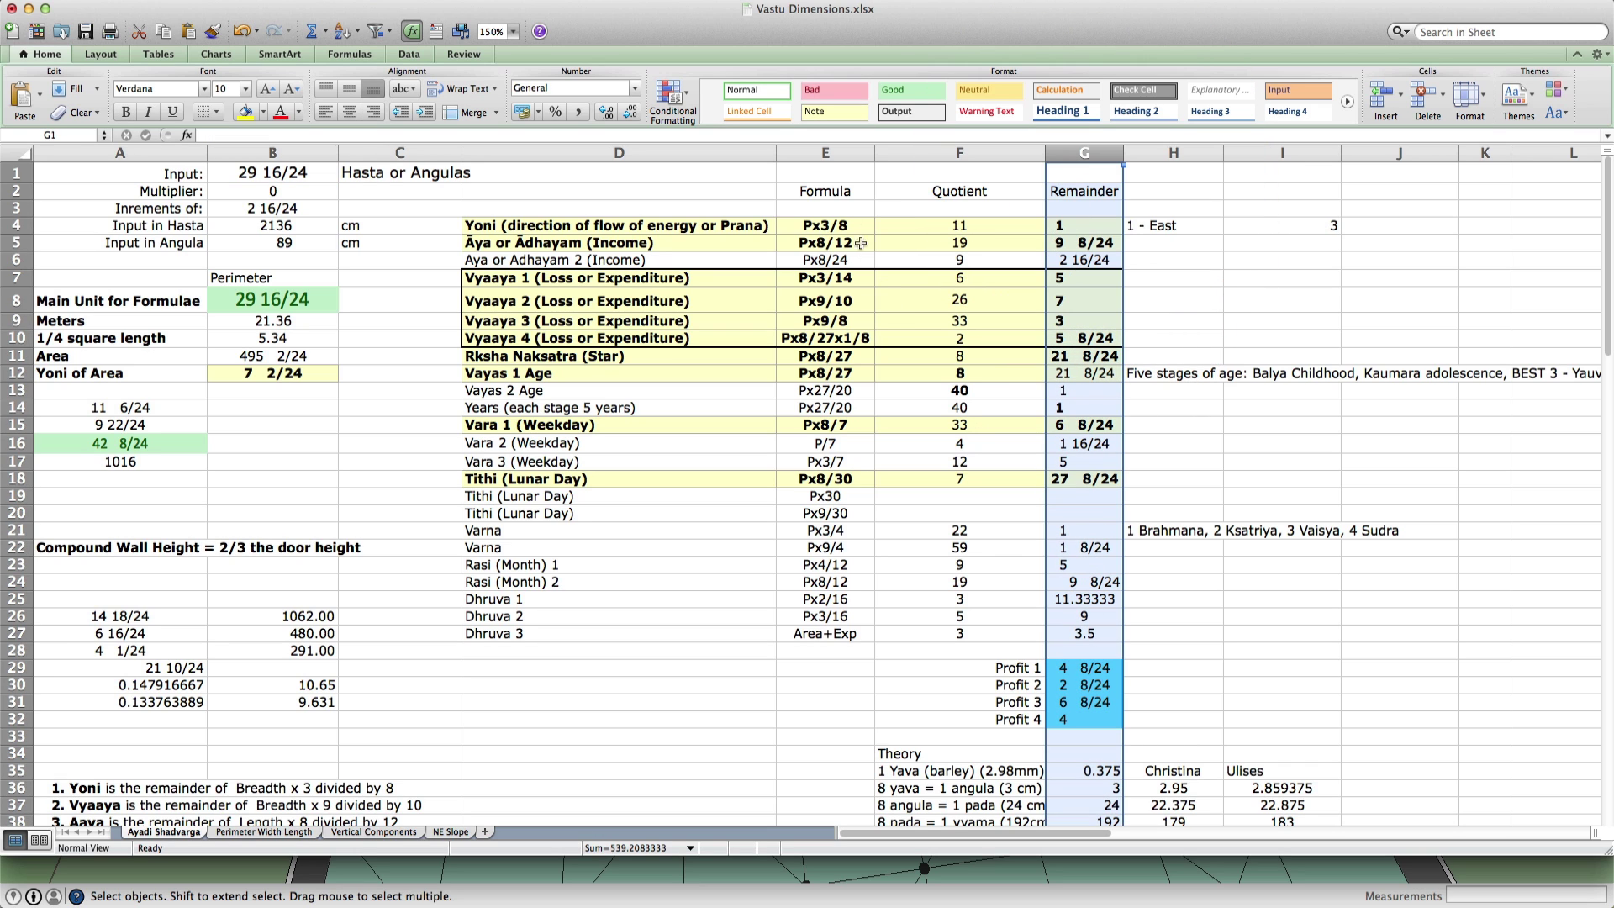
pyautogui.click(838, 152)
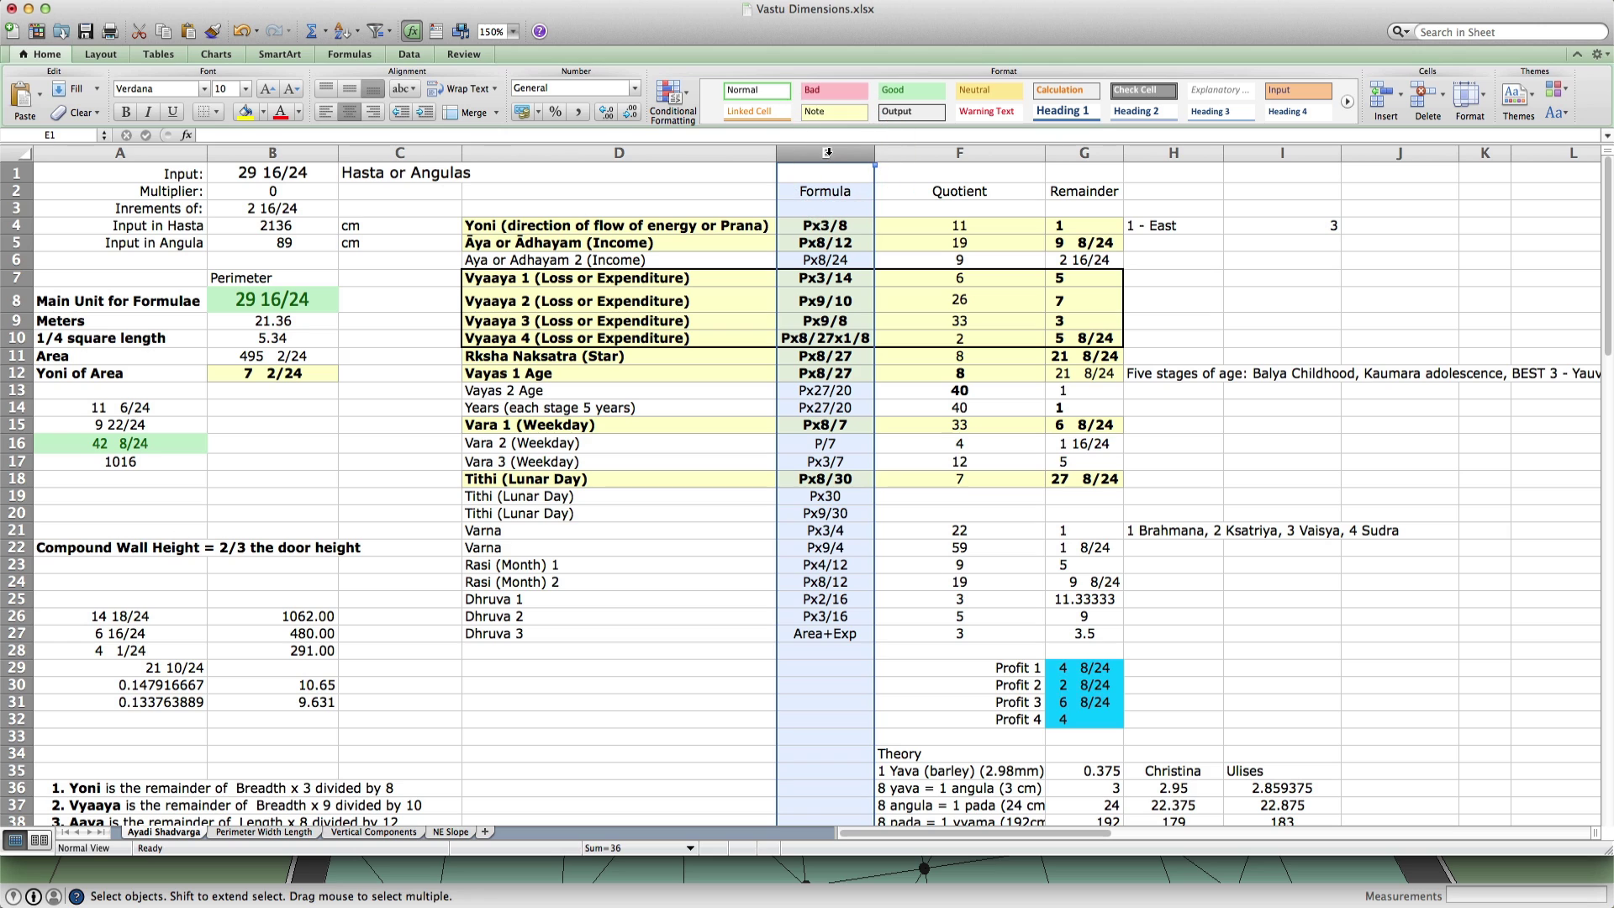
pyautogui.click(1056, 152)
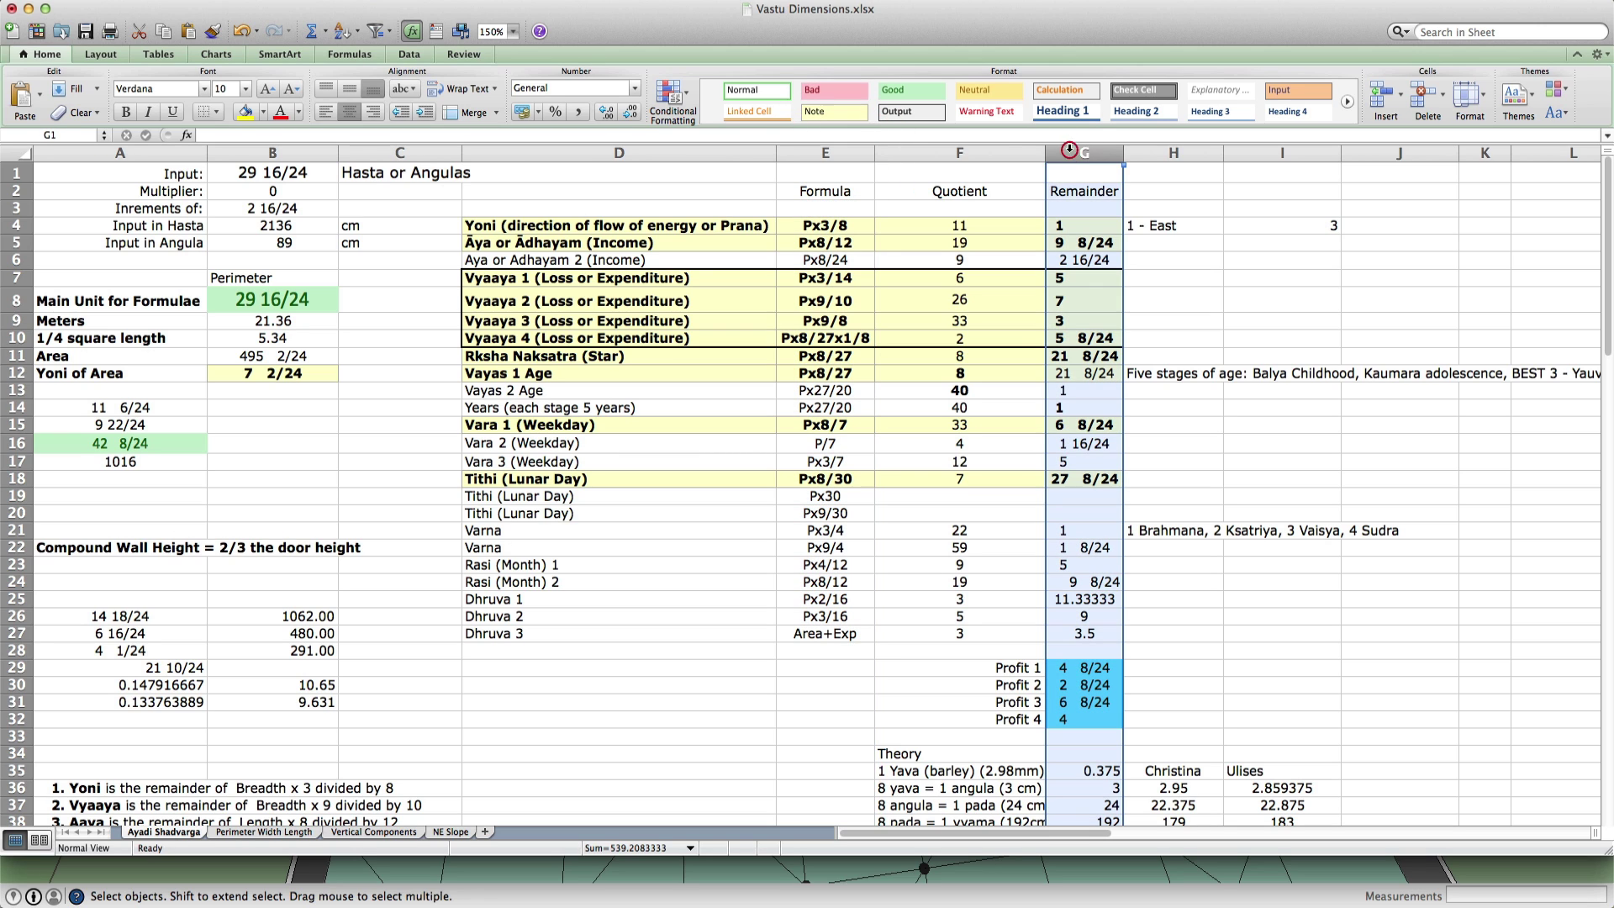
pyautogui.click(1064, 226)
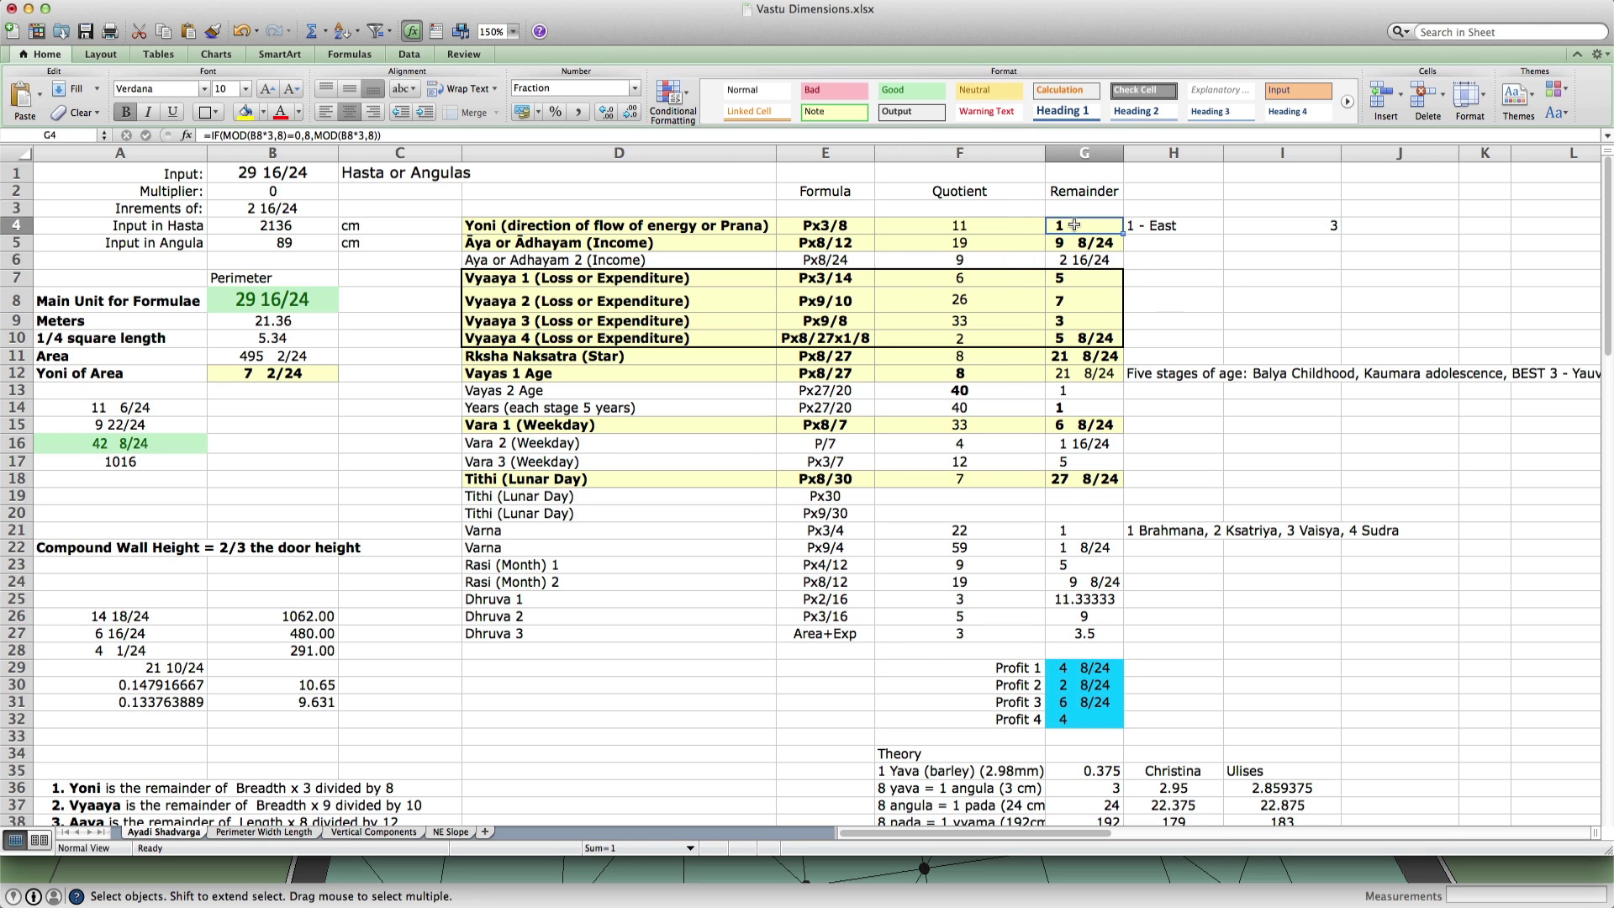
pyautogui.click(1073, 226)
pyautogui.scroll(-10, 850, 311)
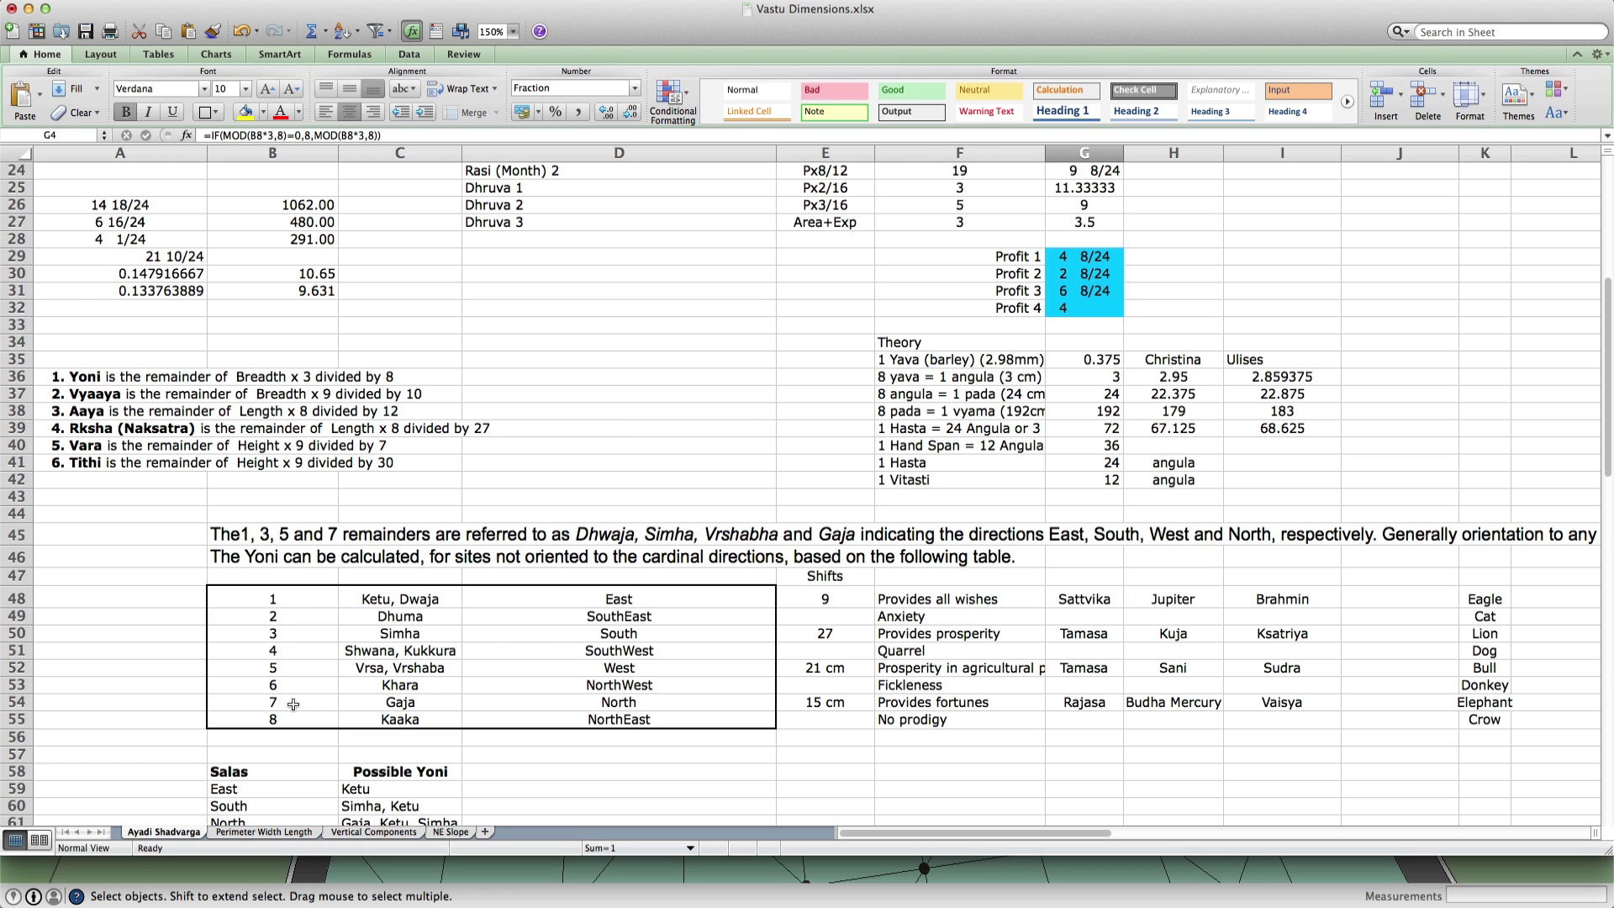
pyautogui.moveTo(287, 704); pyautogui.dragTo(672, 703)
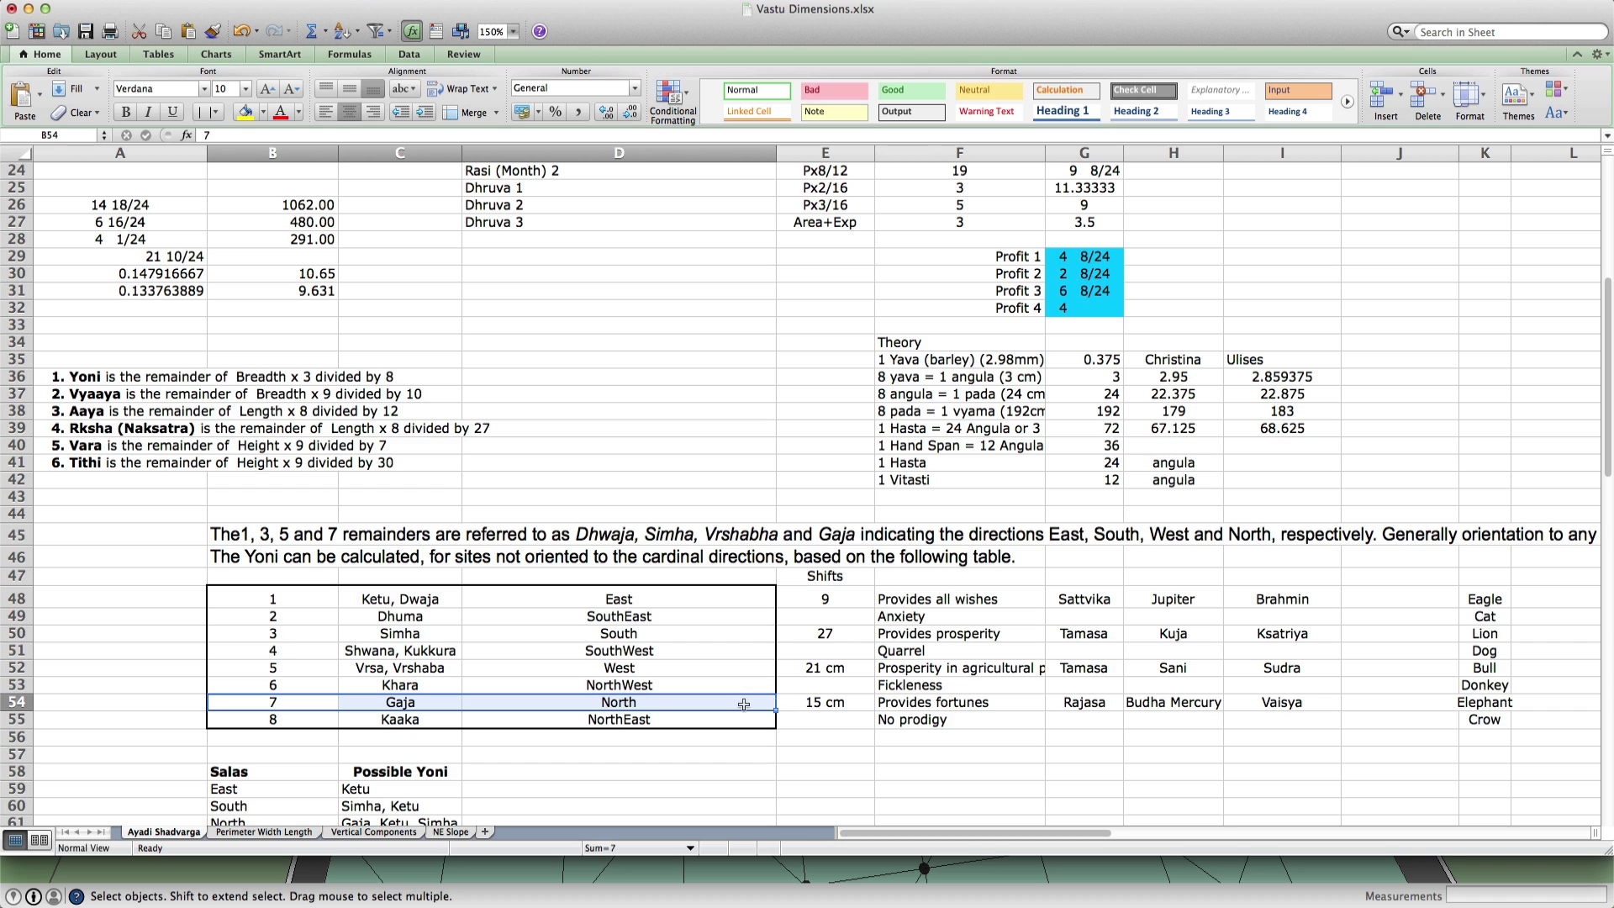
pyautogui.scroll(10, 739, 704)
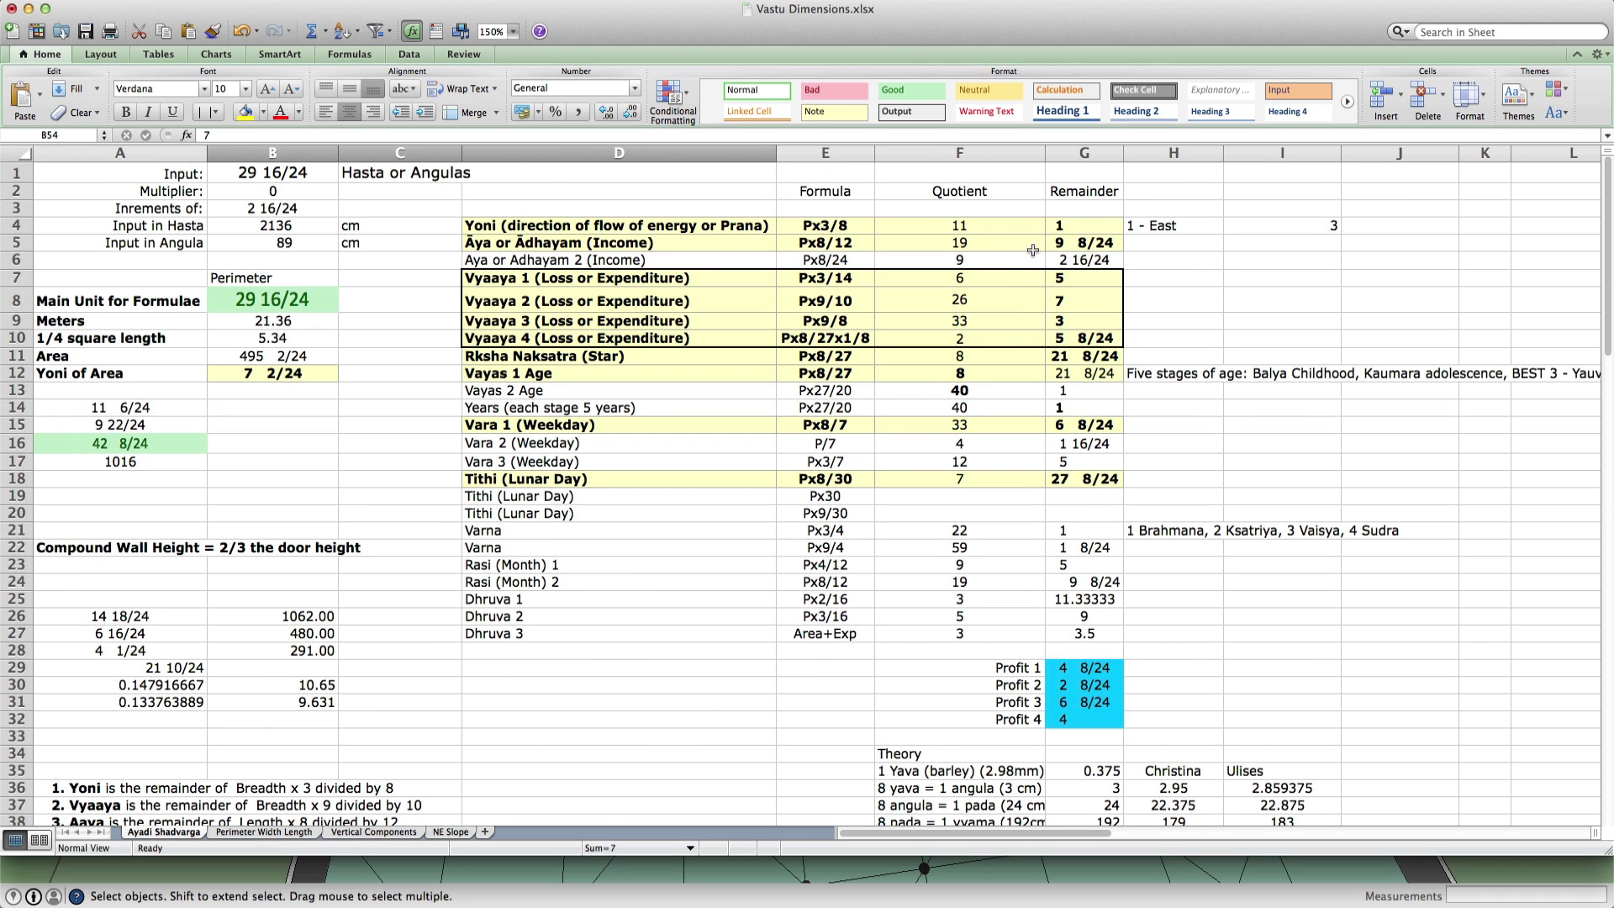
pyautogui.click(1065, 227)
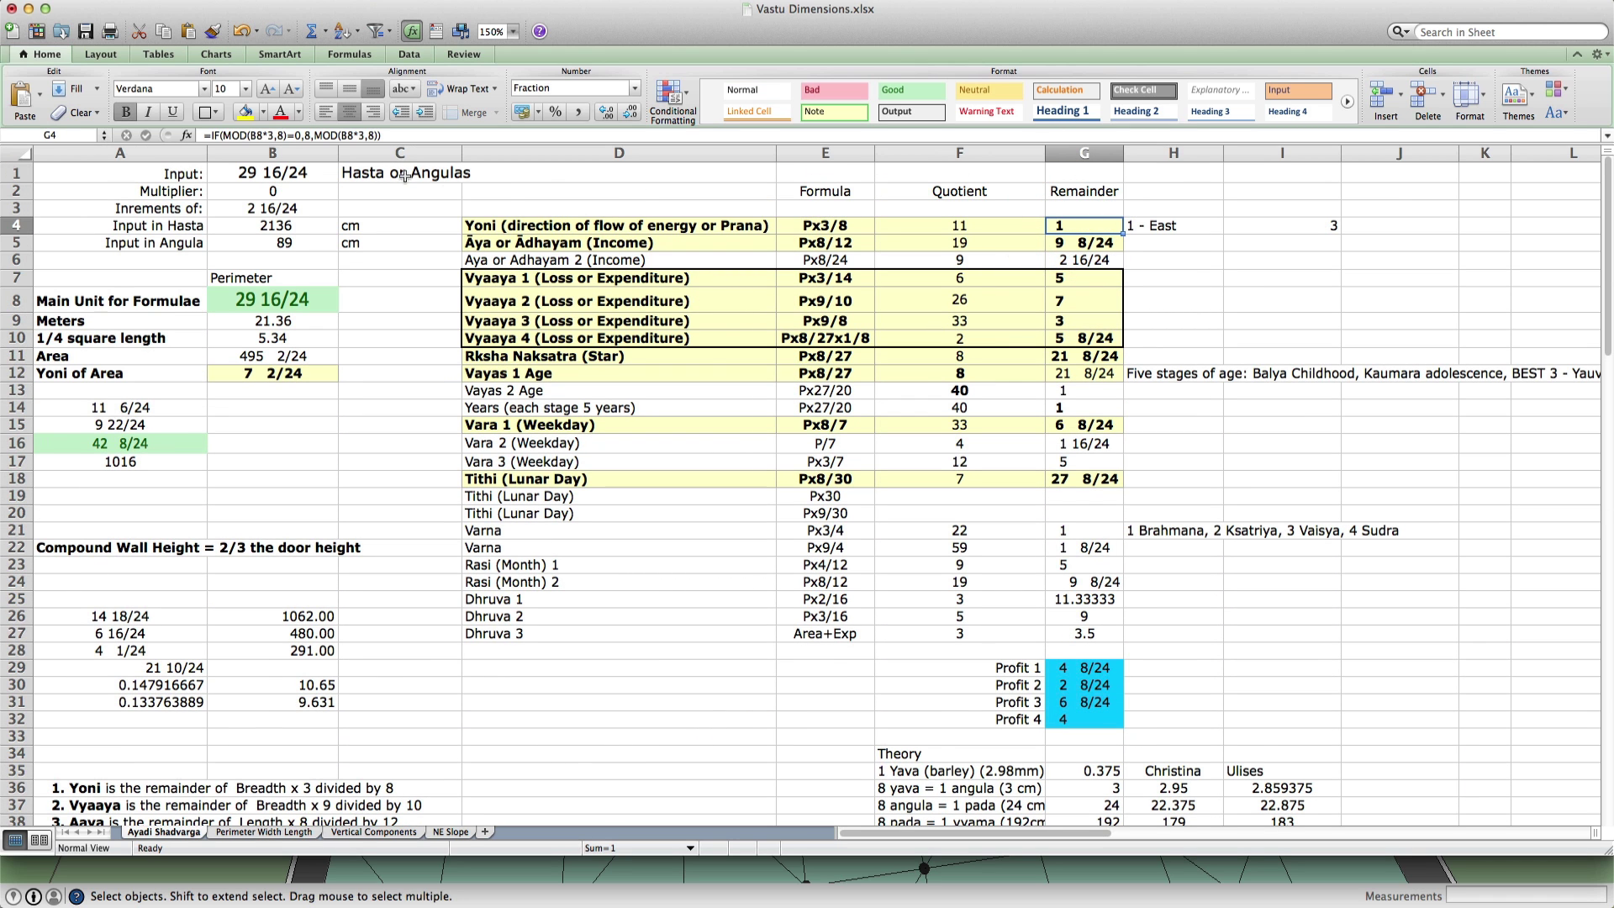
pyautogui.click(270, 172)
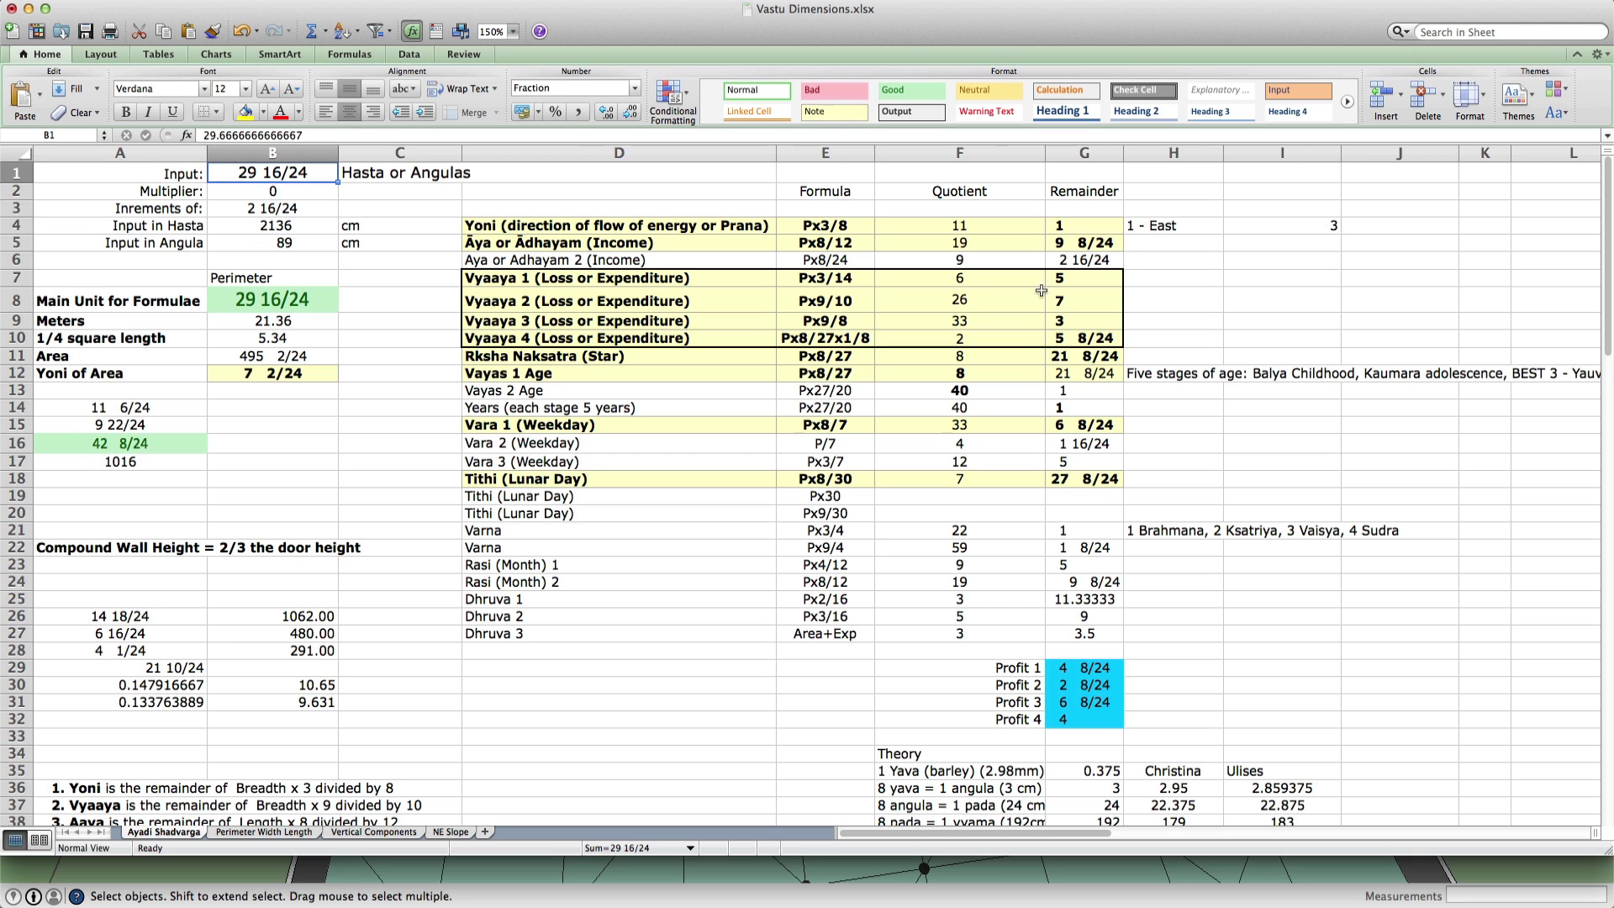
pyautogui.click(1095, 227)
pyautogui.click(1092, 243)
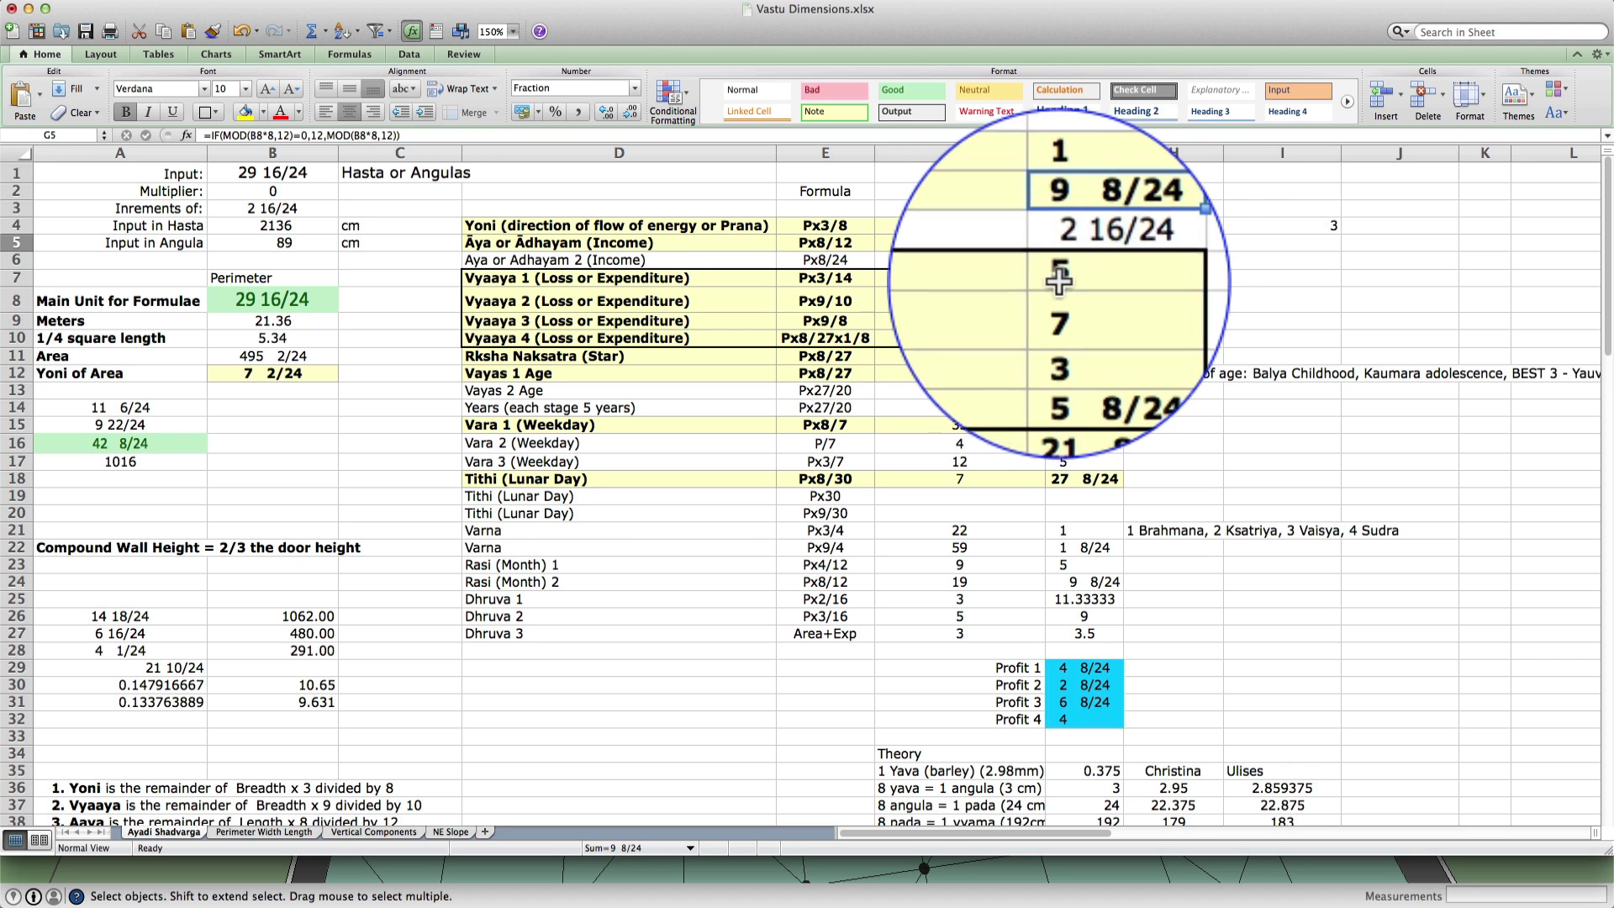
pyautogui.moveTo(1059, 280); pyautogui.dragTo(1078, 336)
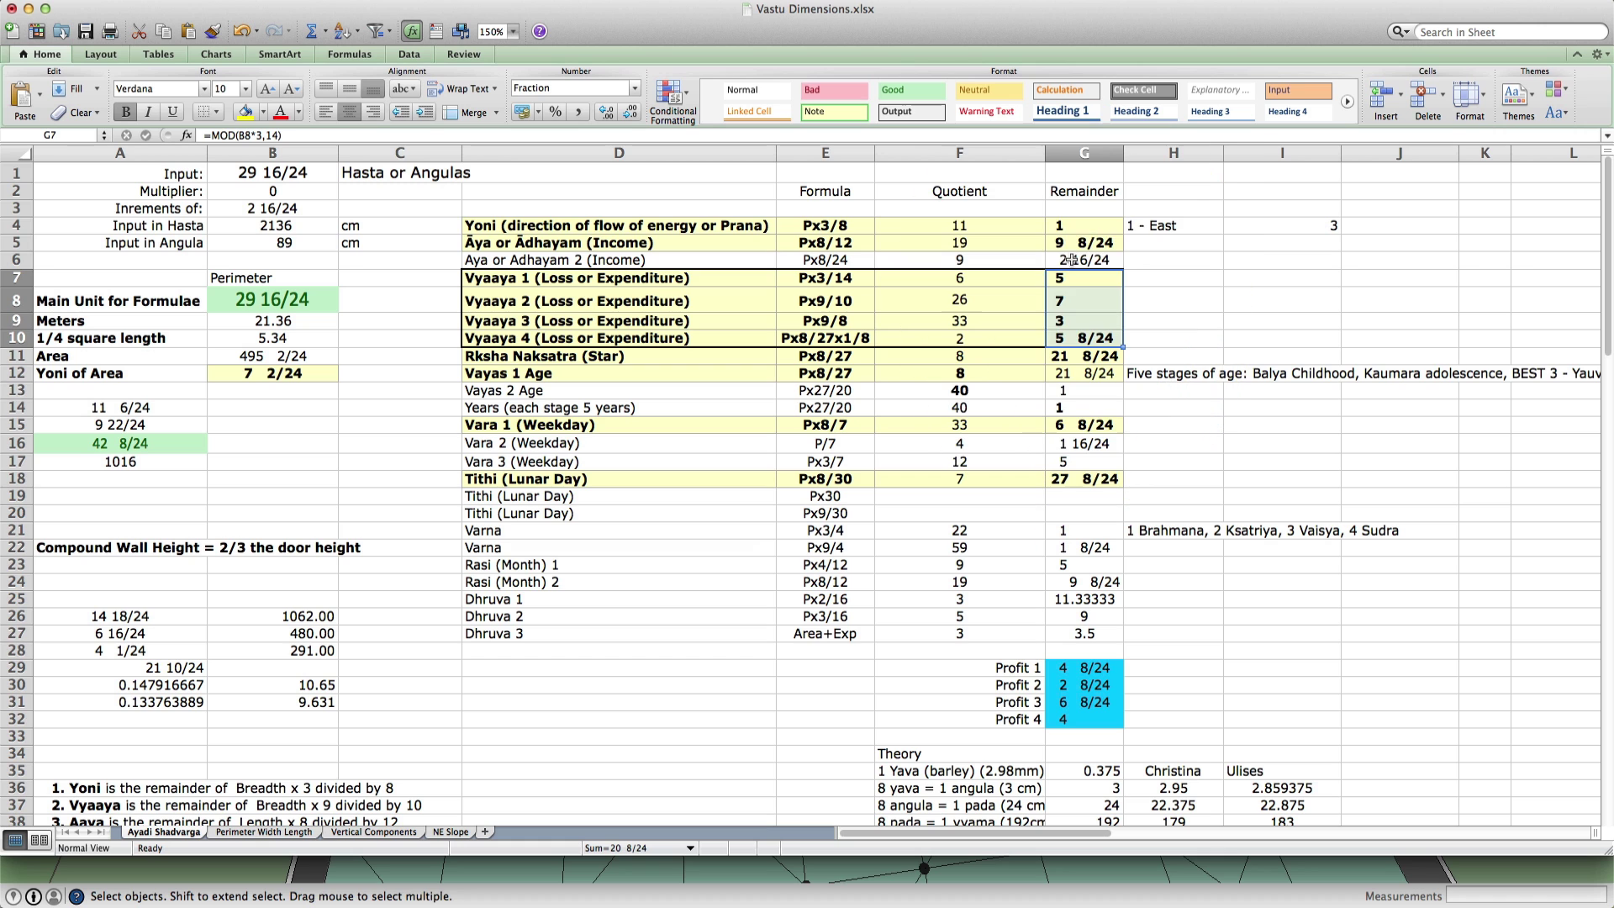
pyautogui.click(1072, 243)
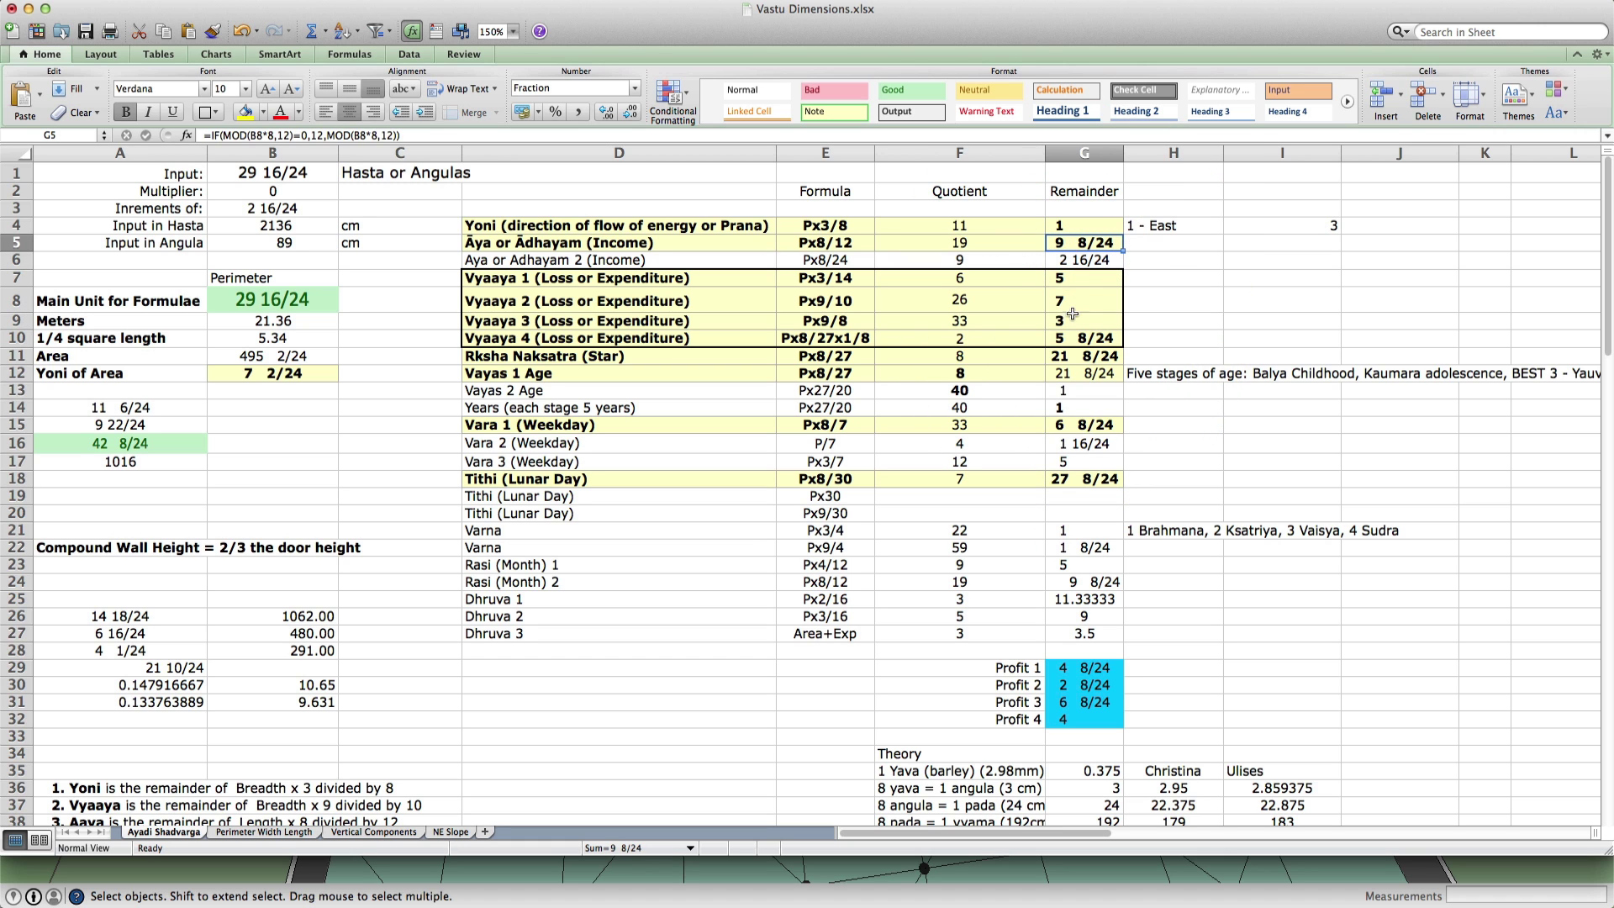
pyautogui.moveTo(1021, 668); pyautogui.dragTo(1063, 719)
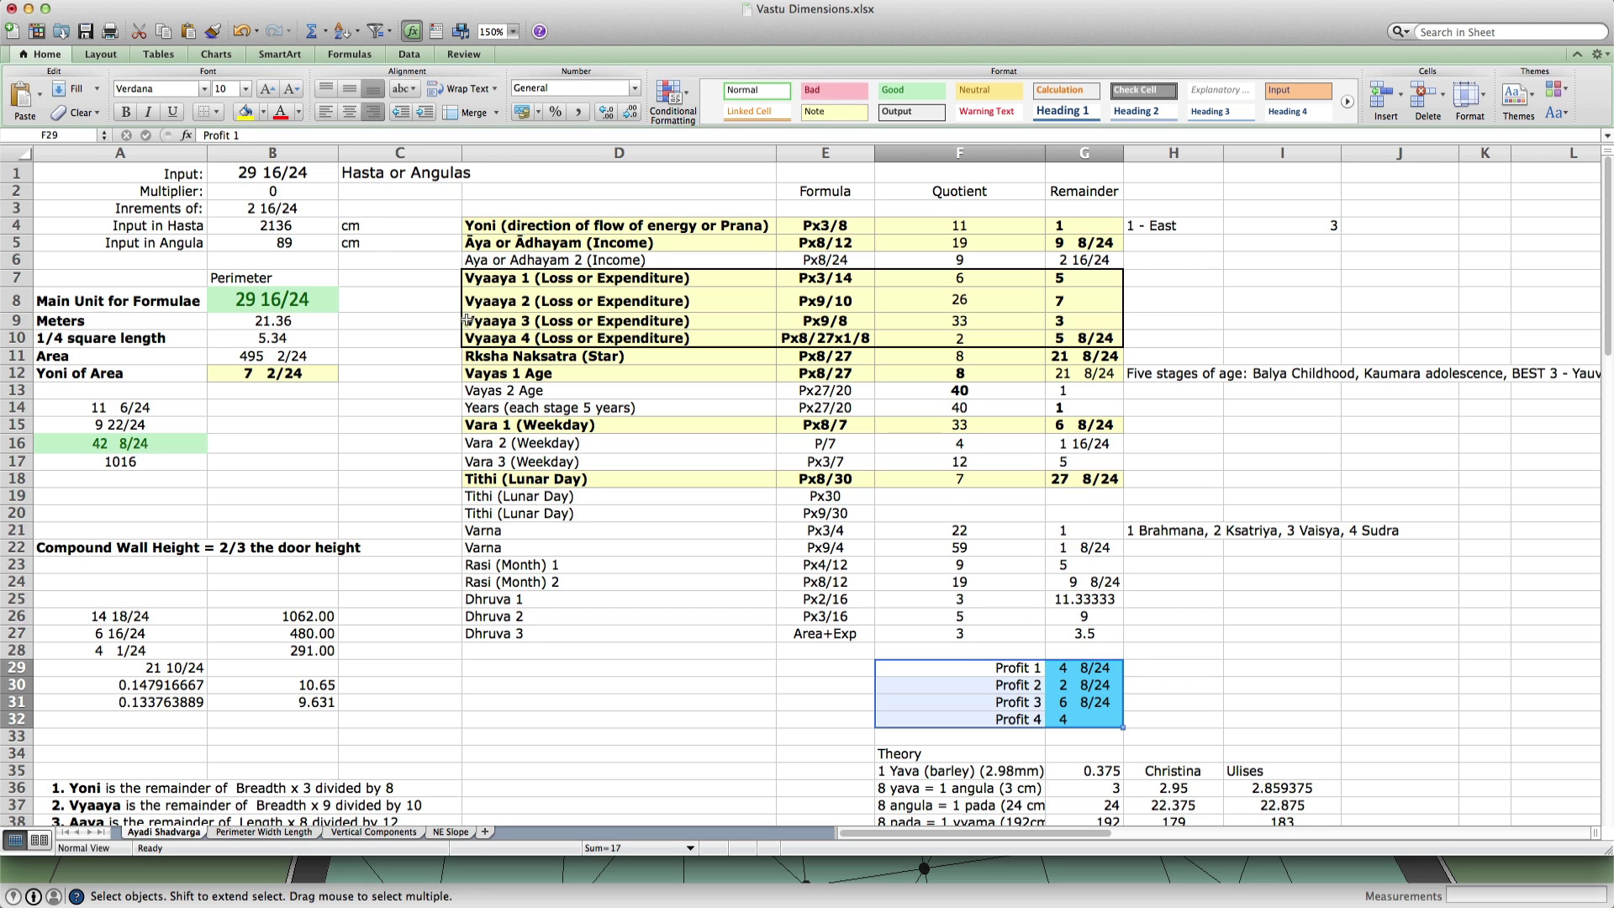
pyautogui.click(282, 191)
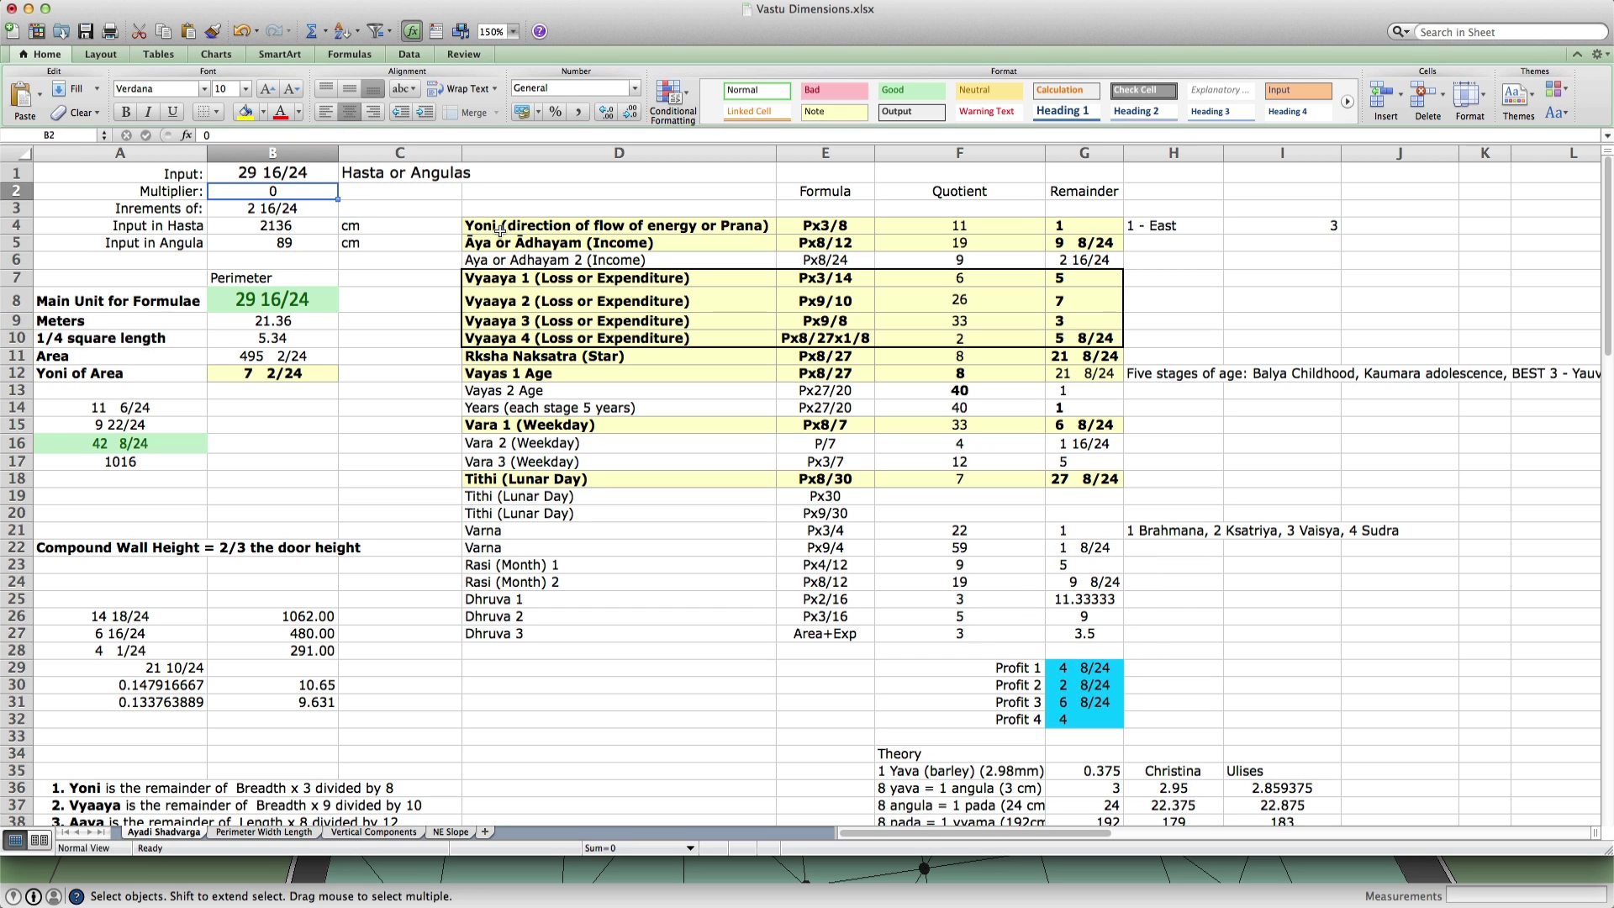
# - Try a Multiplier of 1 in B2, reset it to 0, then check the Rksha Naksatra remainder in G11
pyautogui.write('1')
pyautogui.press('Return')
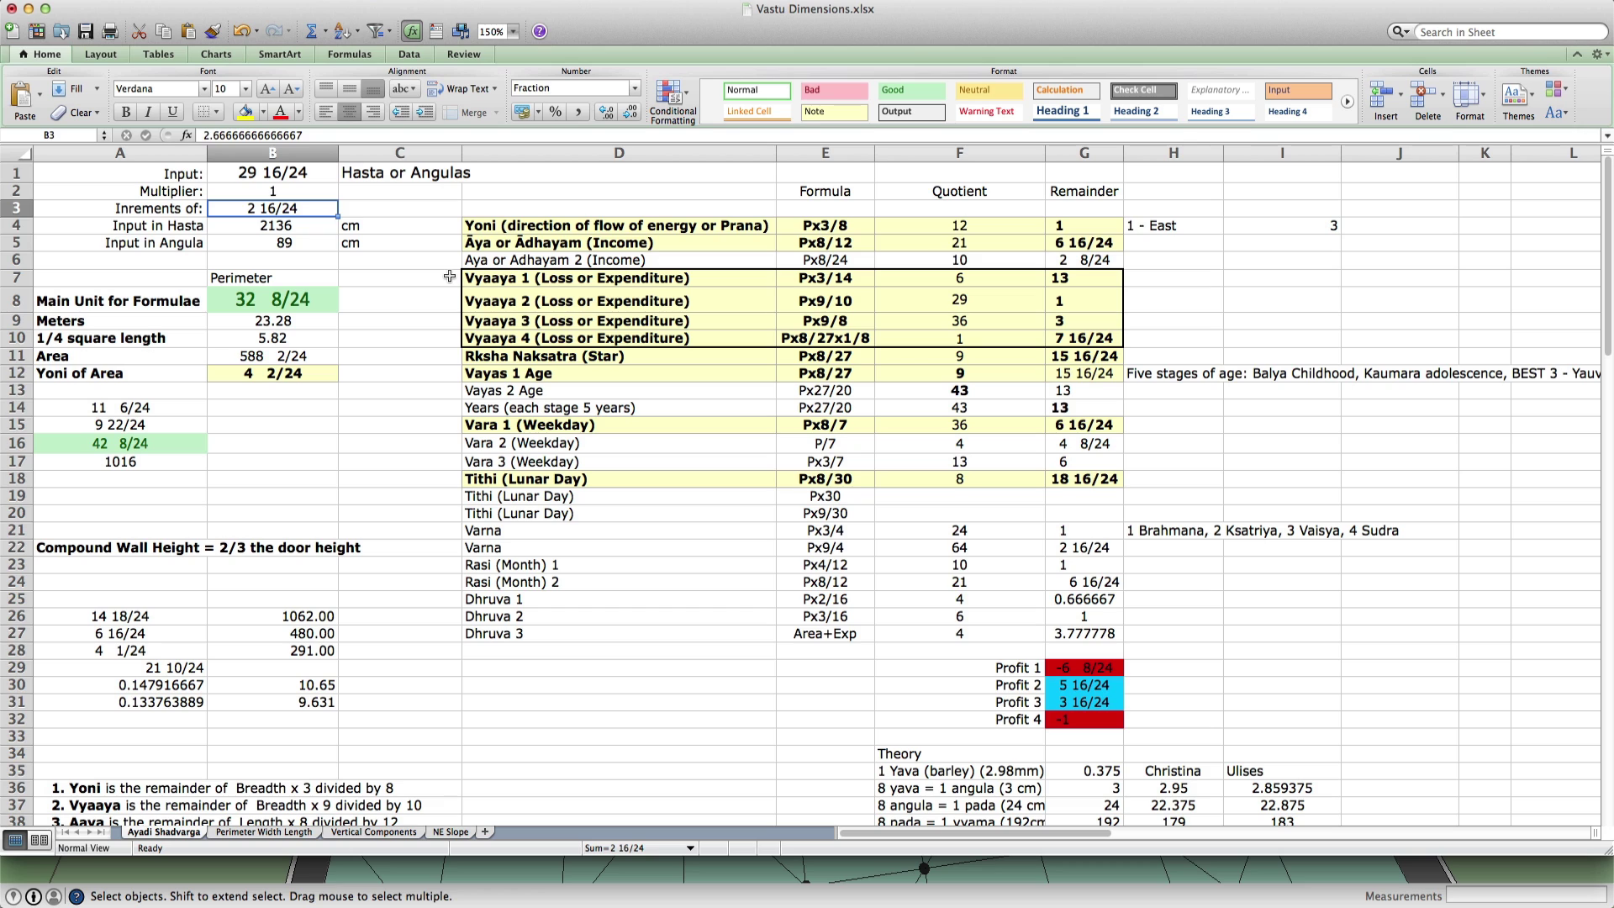
pyautogui.press('Up')
pyautogui.write('0')
pyautogui.press('Return')
pyautogui.press('Up')
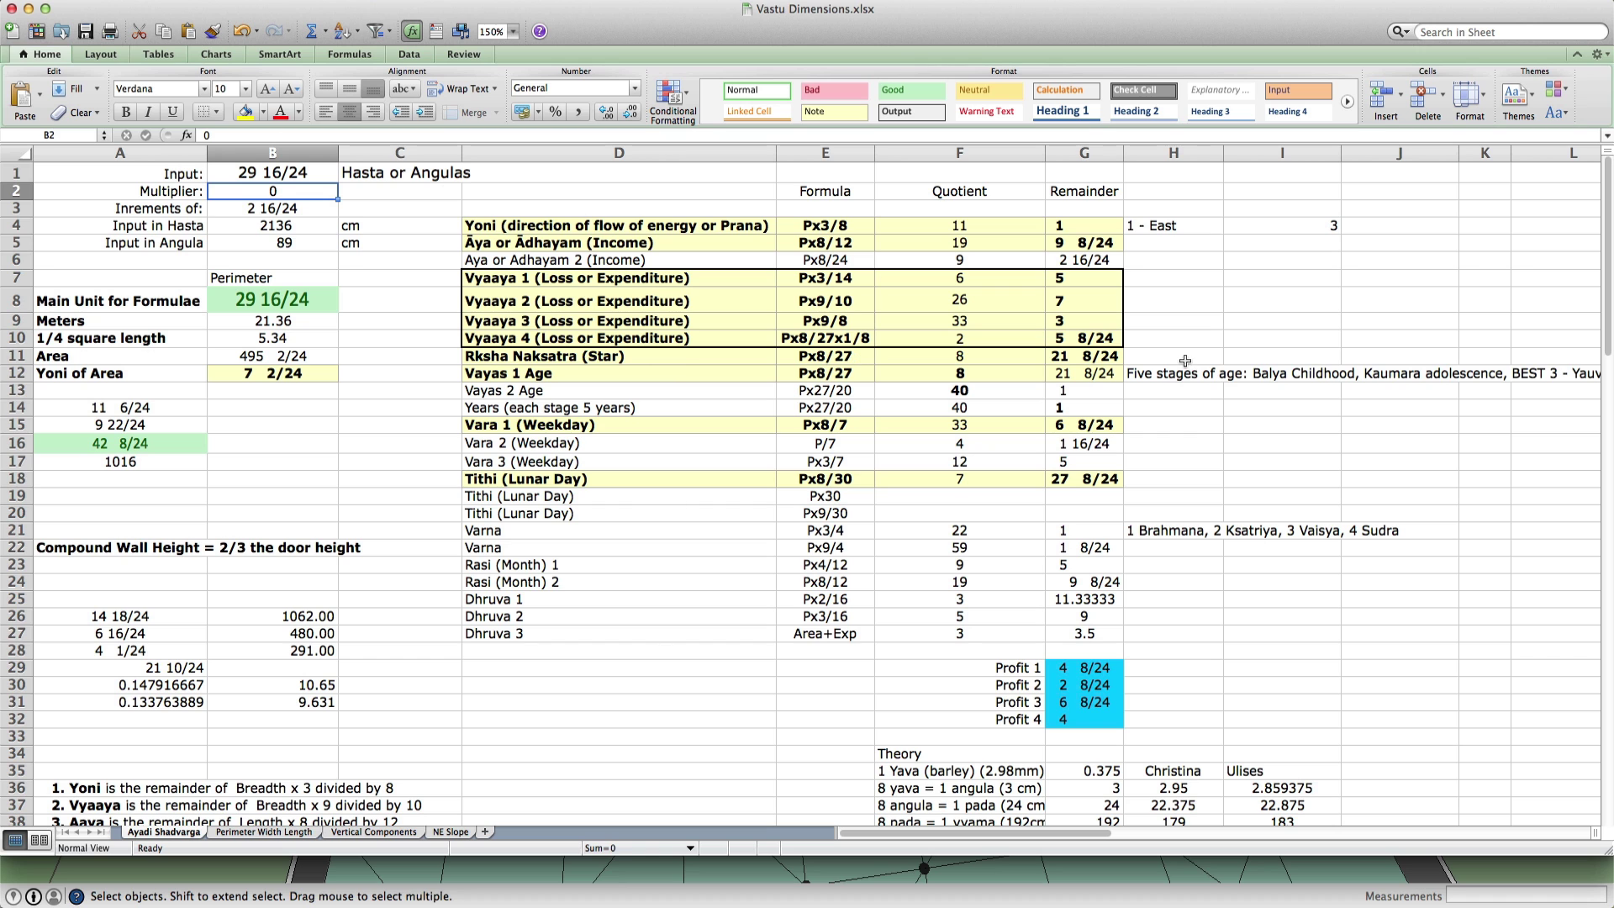
pyautogui.click(1092, 361)
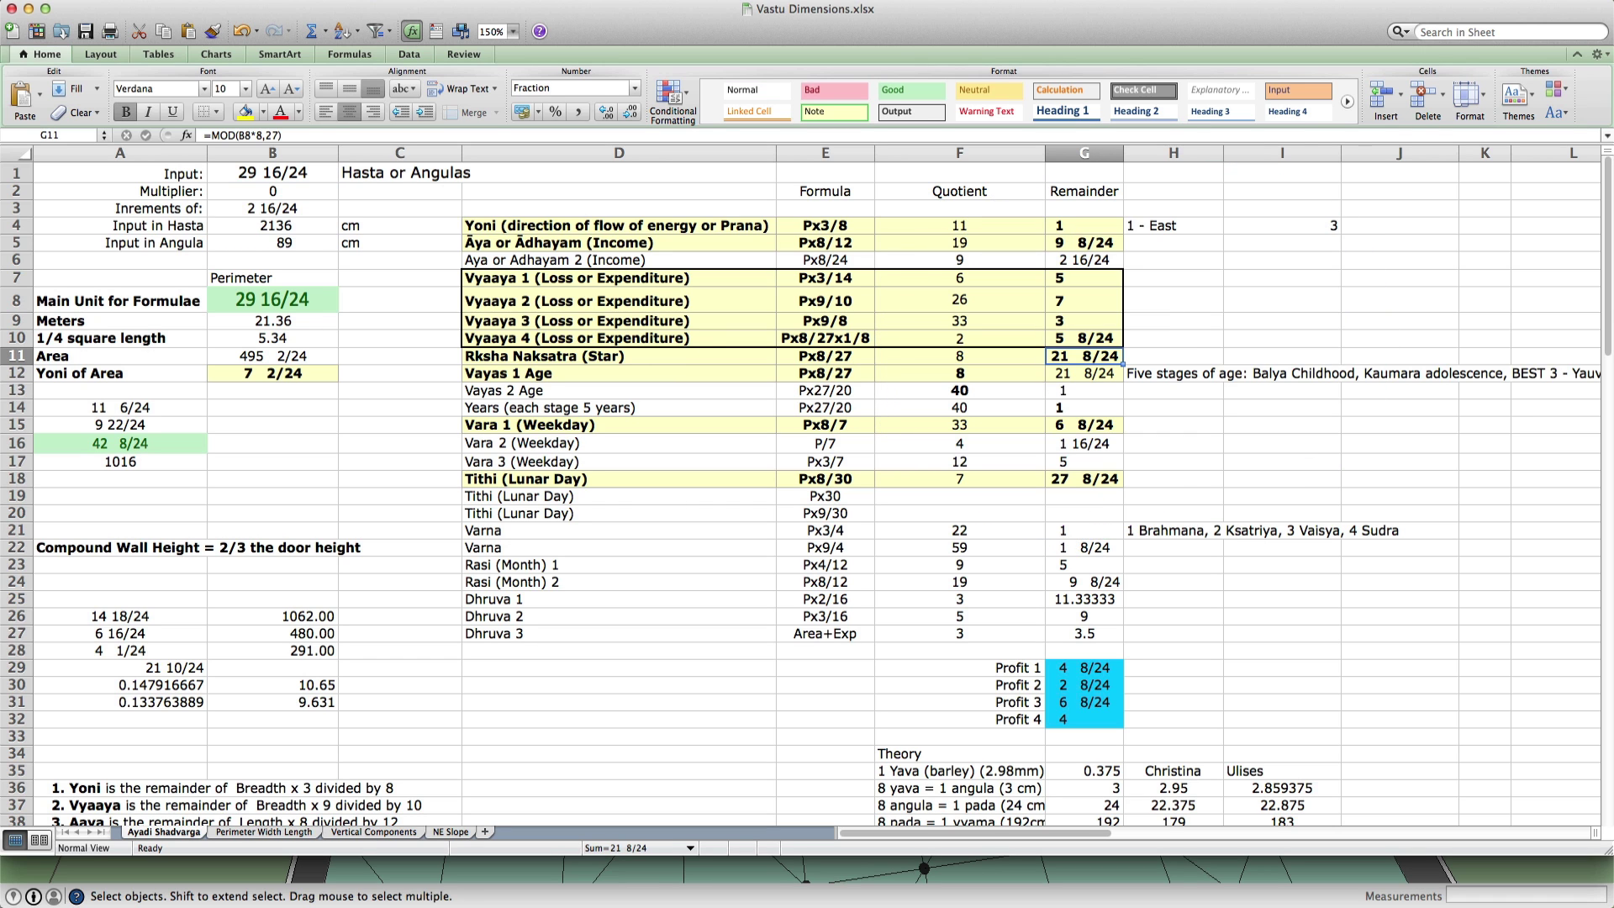
pyautogui.press('super+grave')
# - Highlight Nakshatra 21, Uttara Ashadha, in VarnasGanas.xlsx, then minimize that workbook
pyautogui.click(800, 24)
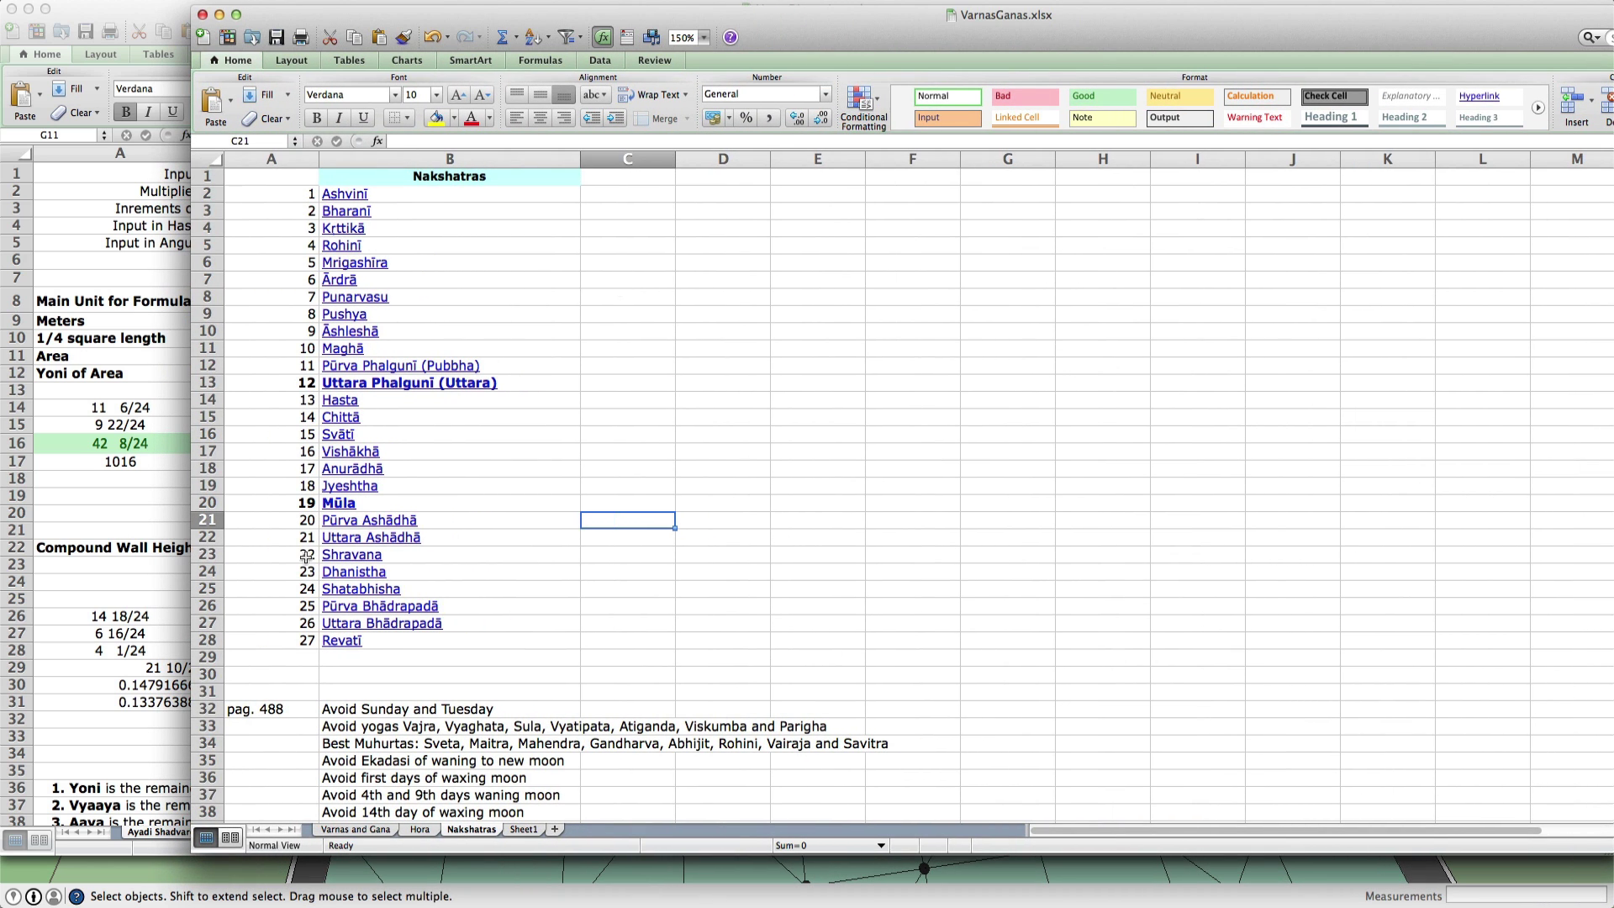
pyautogui.click(207, 536)
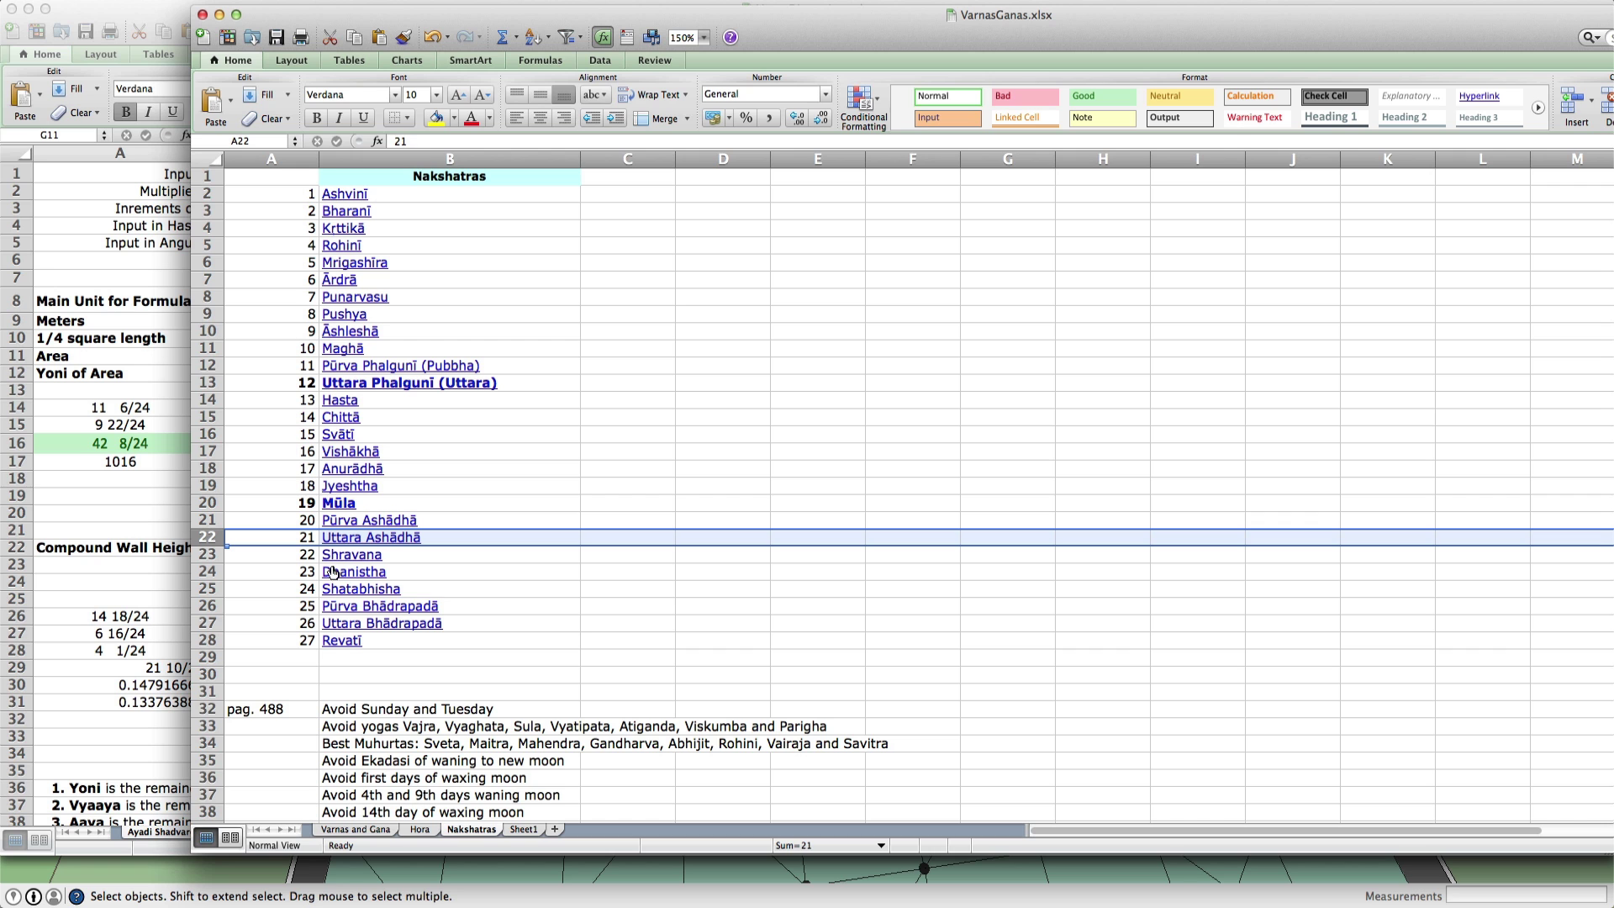
pyautogui.doubleClick(846, 22)
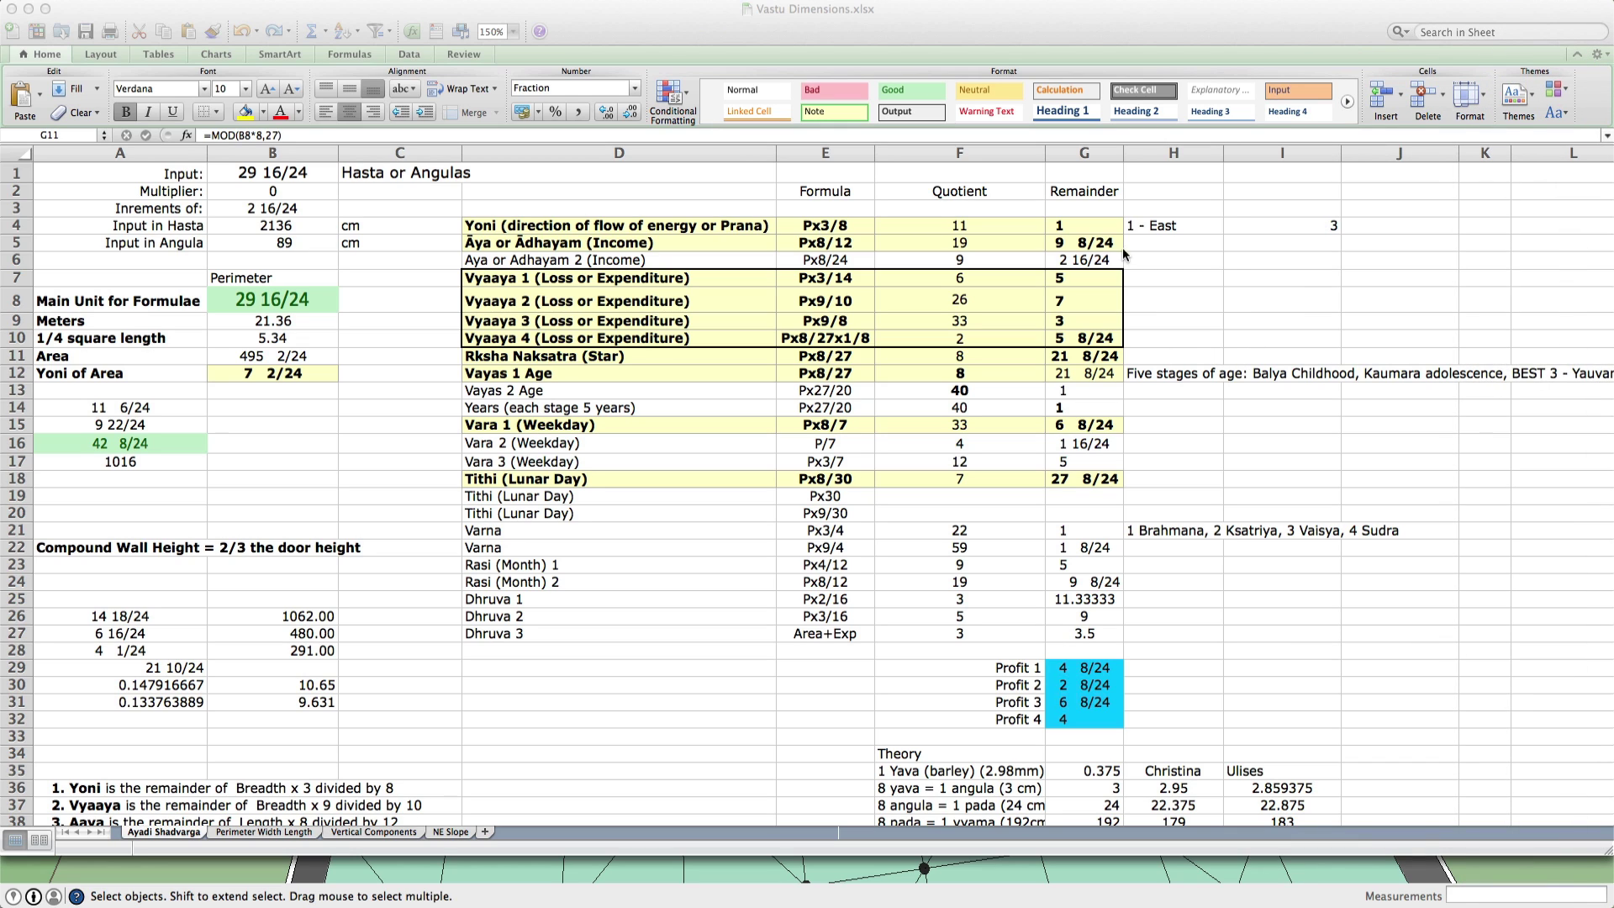
pyautogui.click(1084, 155)
pyautogui.click(1084, 155)
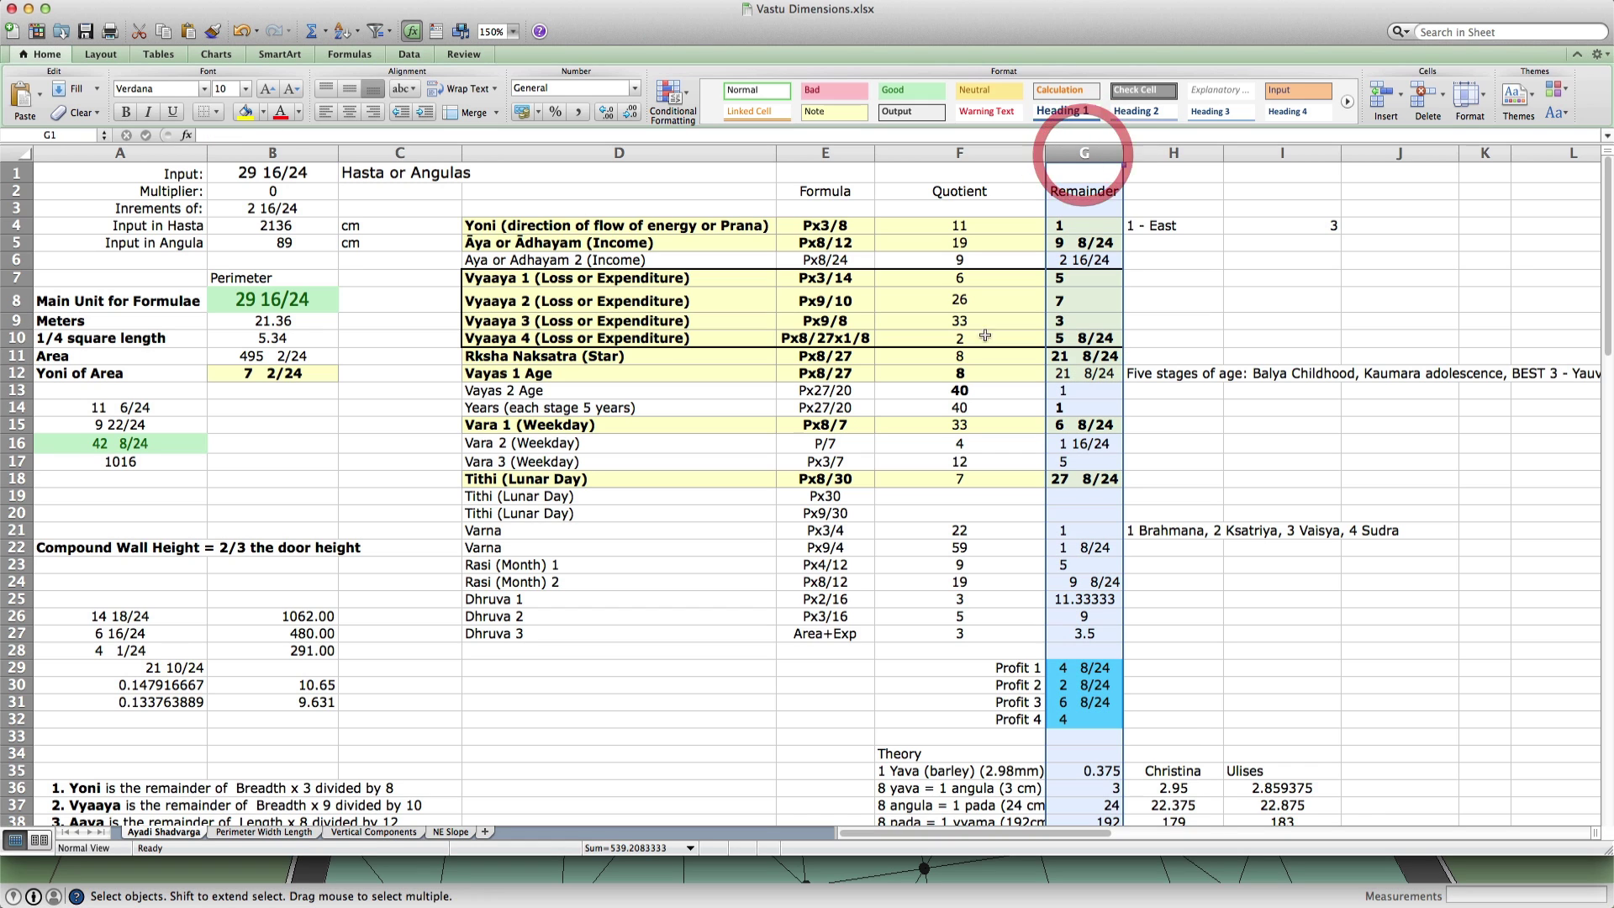
pyautogui.click(1067, 372)
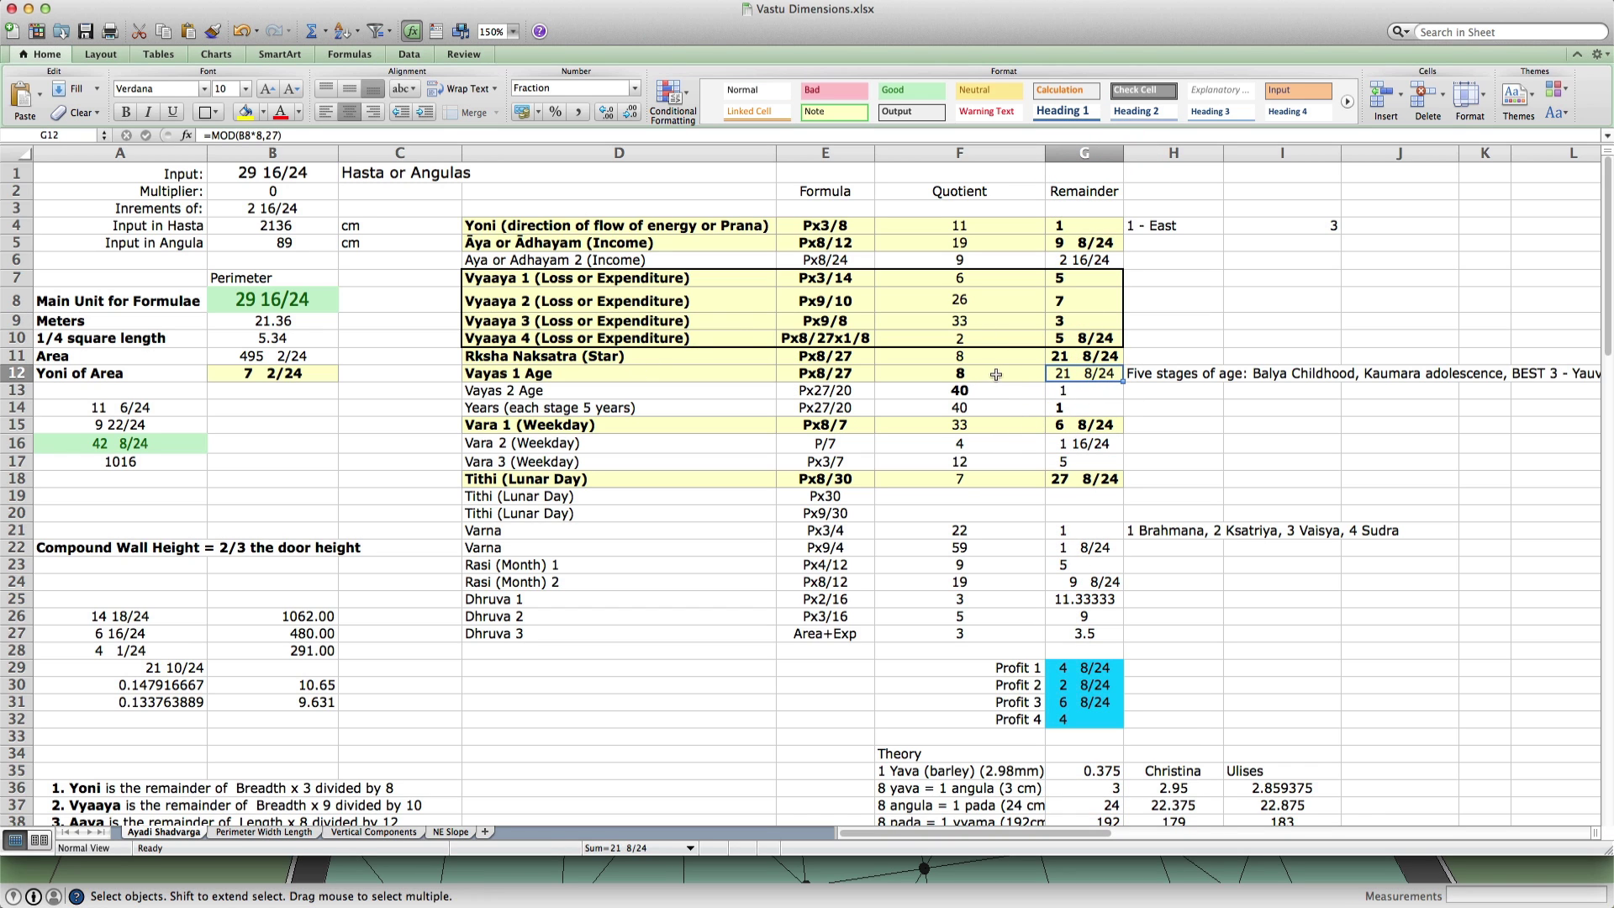
pyautogui.click(1145, 375)
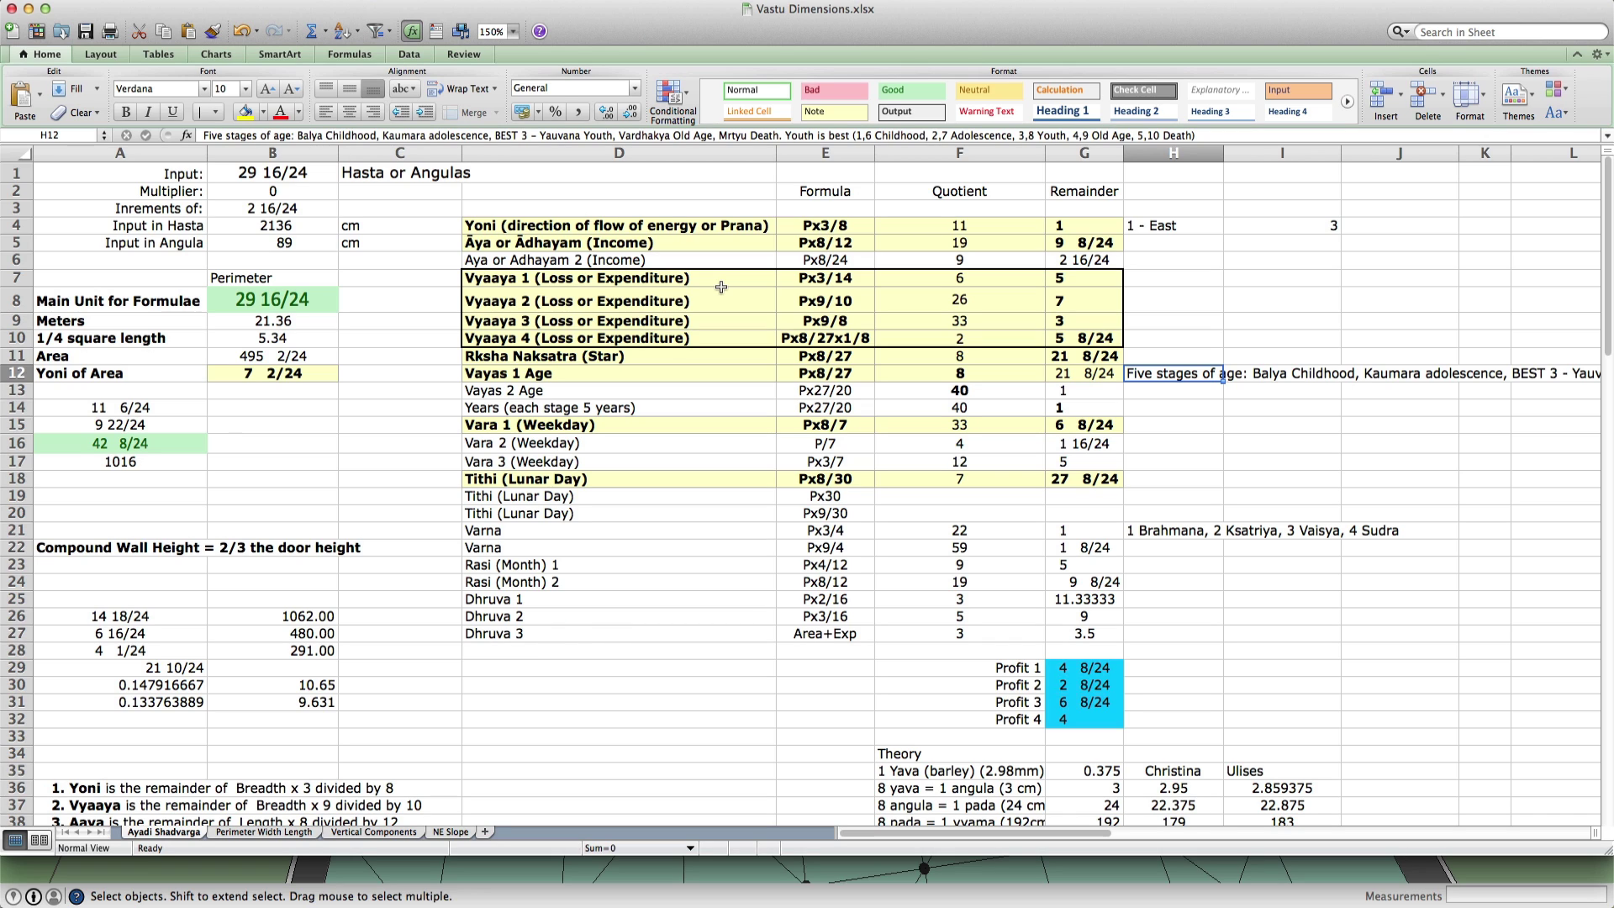
pyautogui.click(1037, 378)
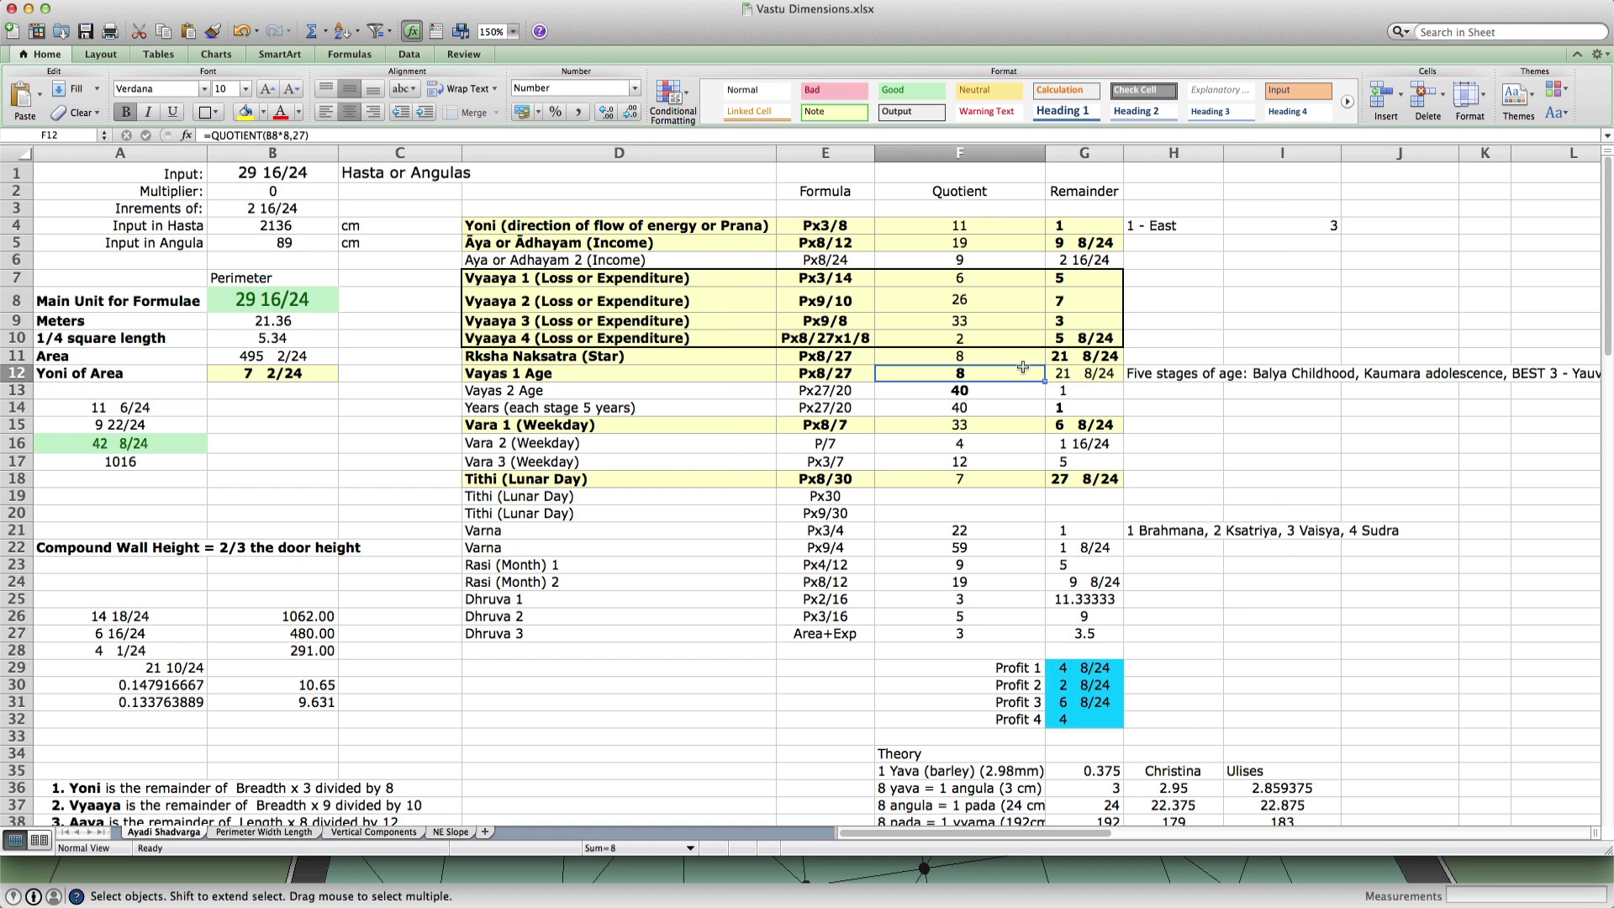
pyautogui.click(1140, 374)
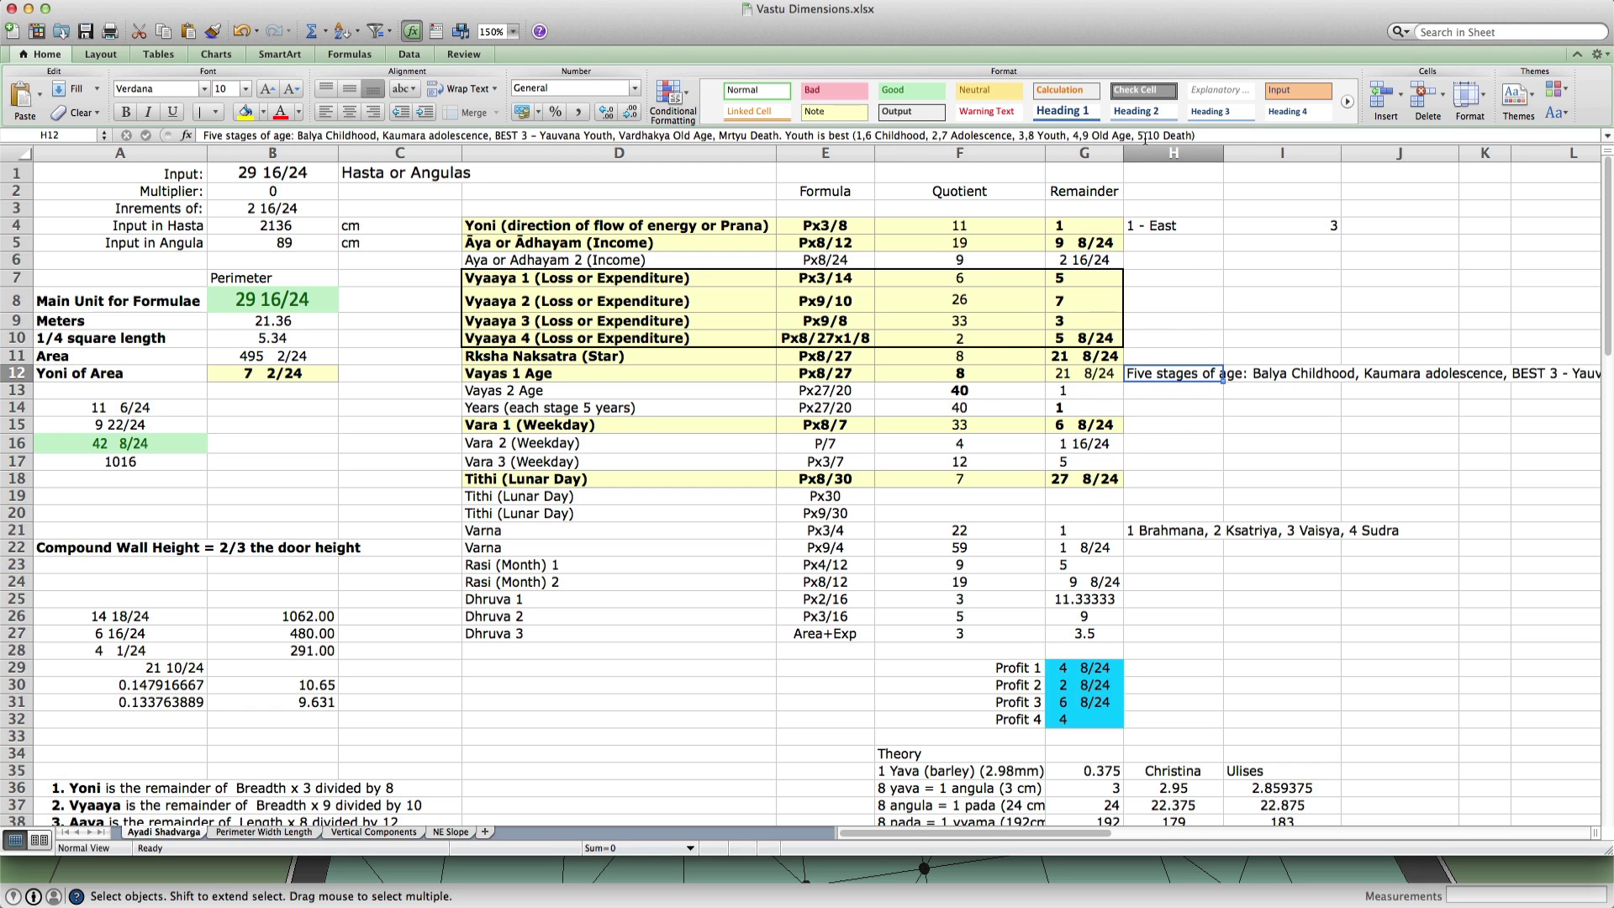
pyautogui.click(973, 374)
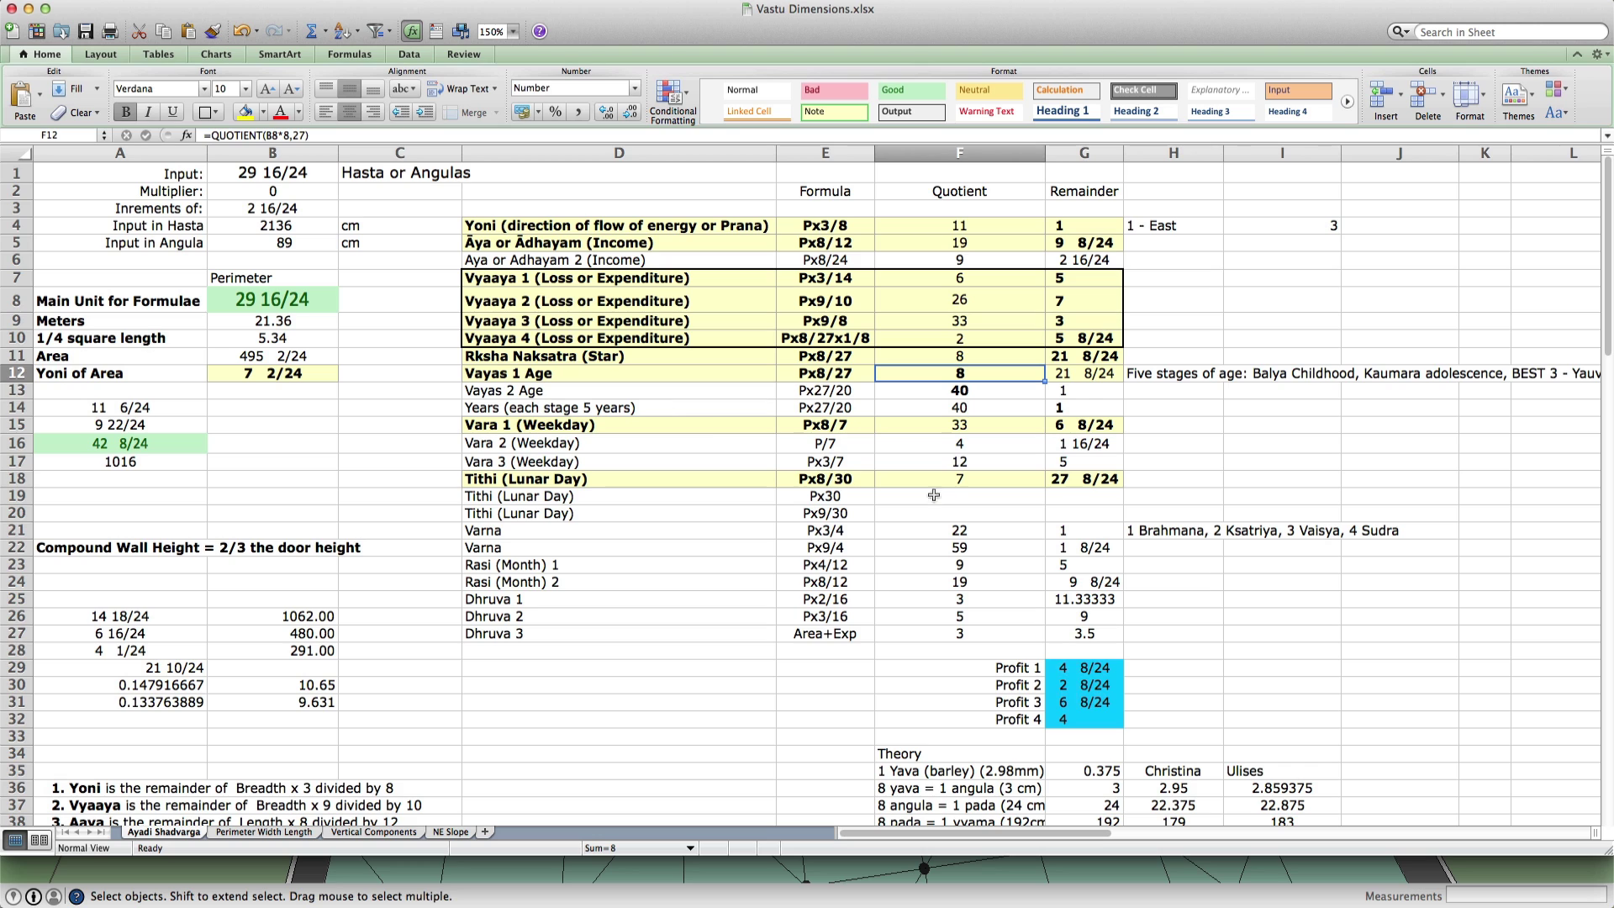
pyautogui.click(301, 191)
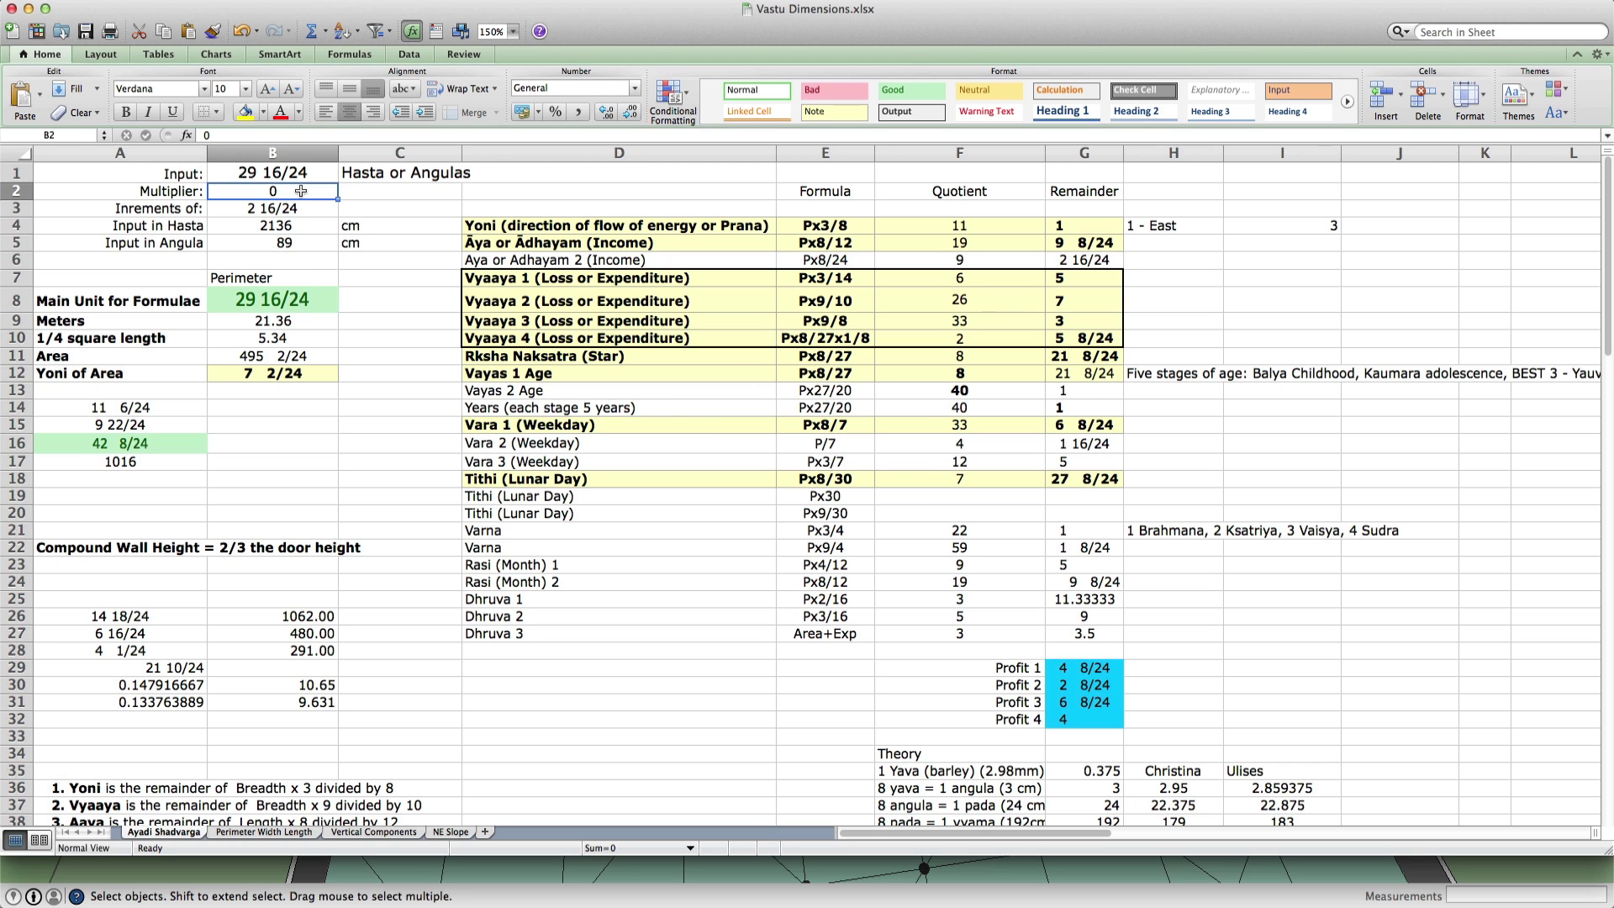
pyautogui.write('1')
pyautogui.press('Return')
pyautogui.click(302, 196)
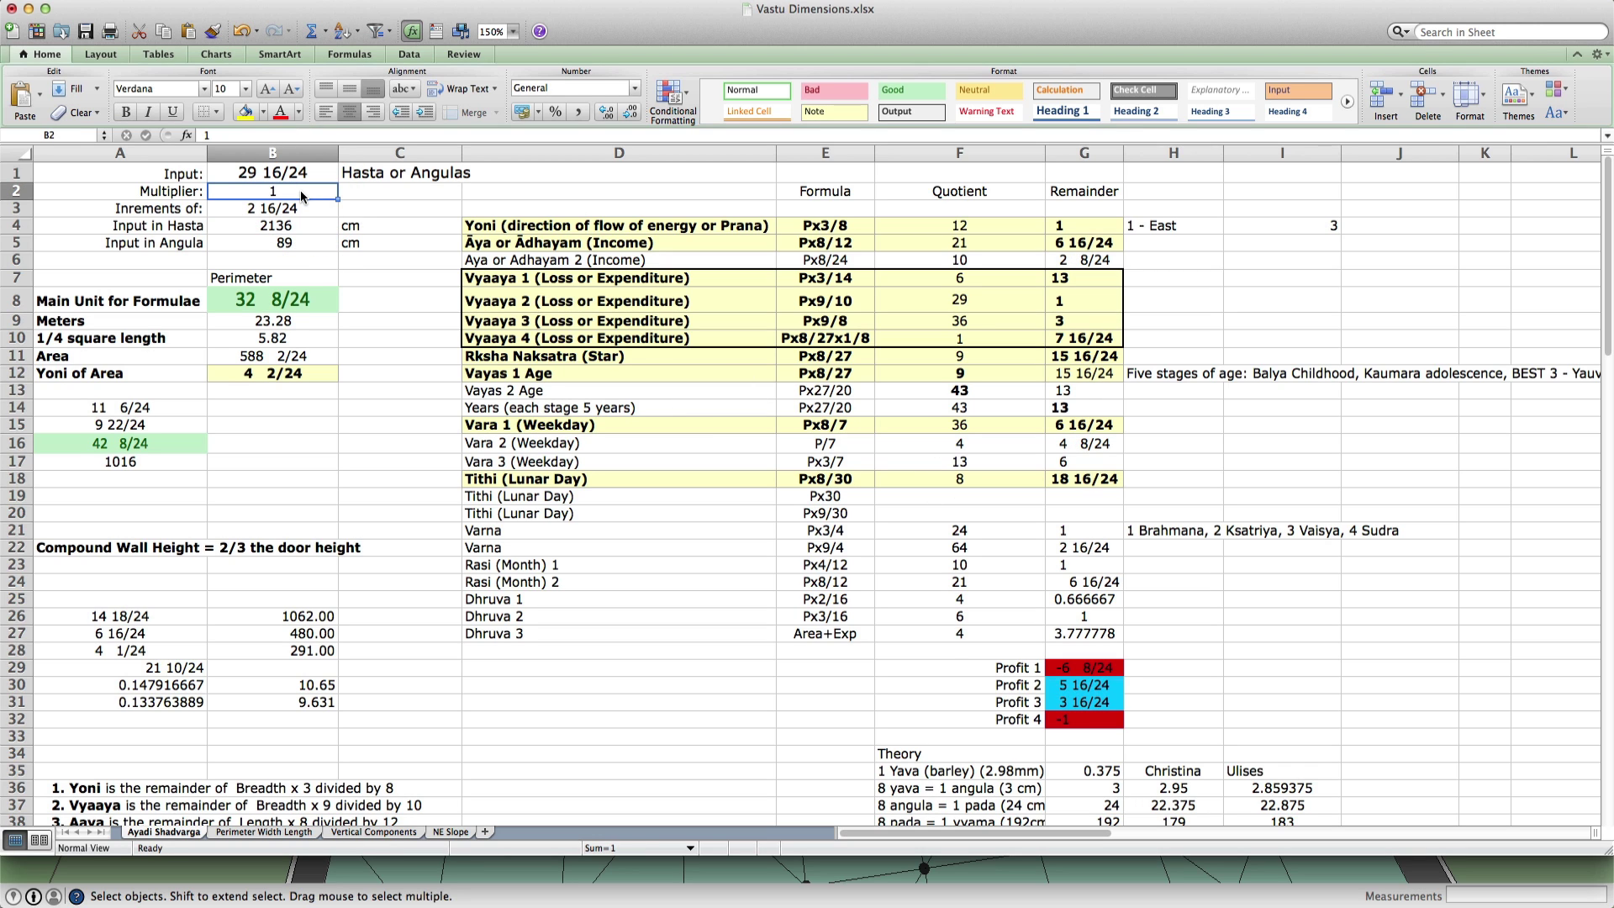
pyautogui.click(252, 299)
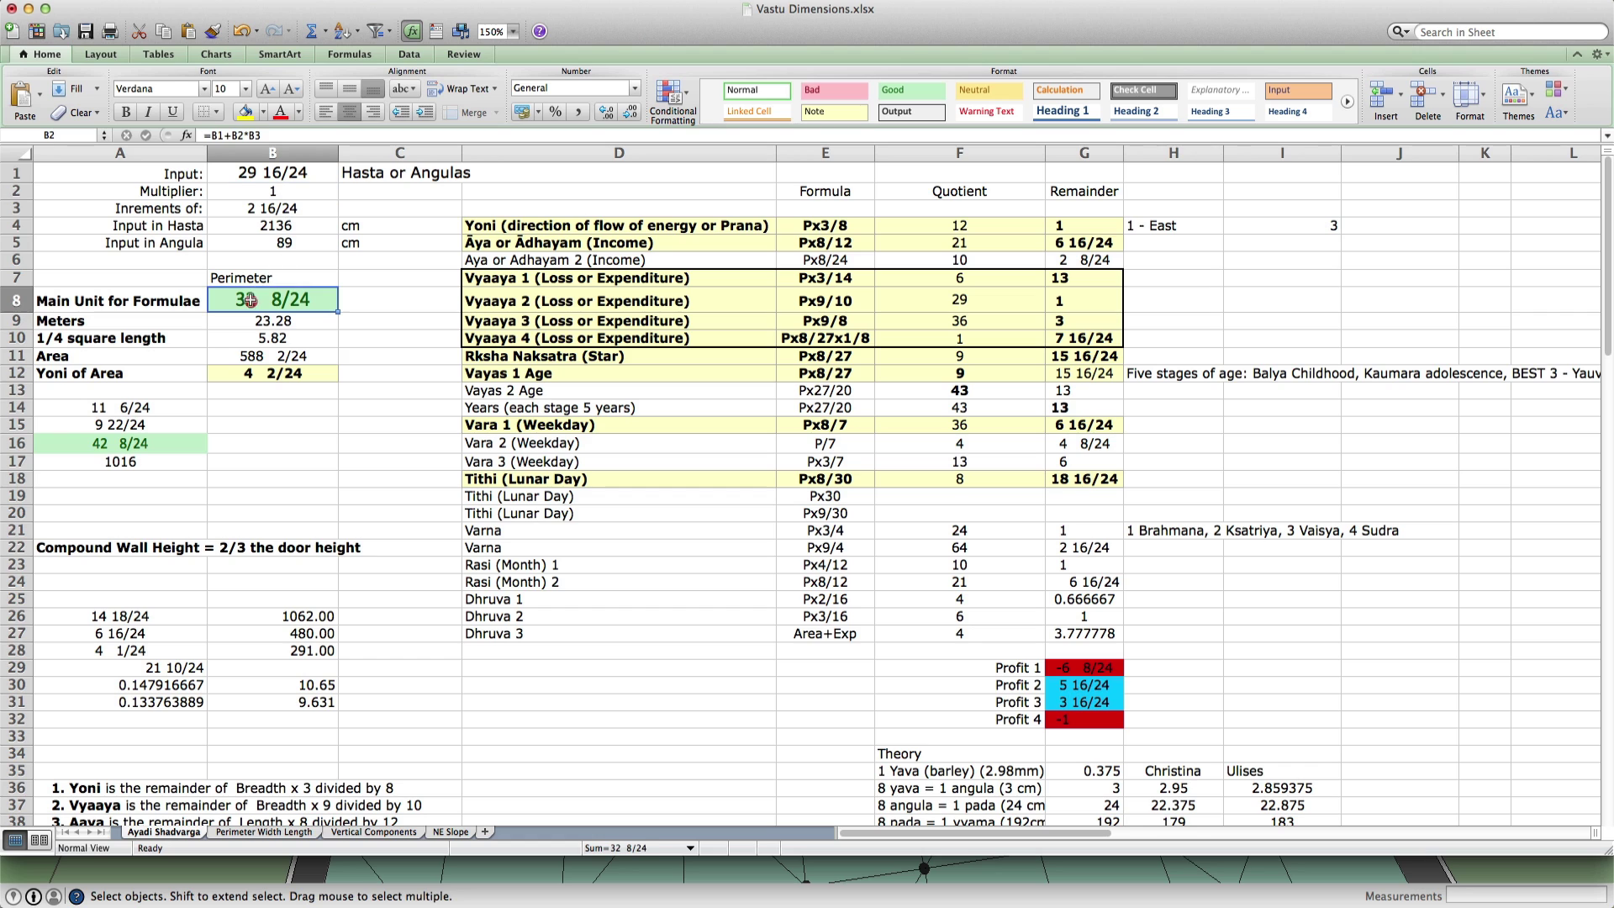
pyautogui.click(274, 191)
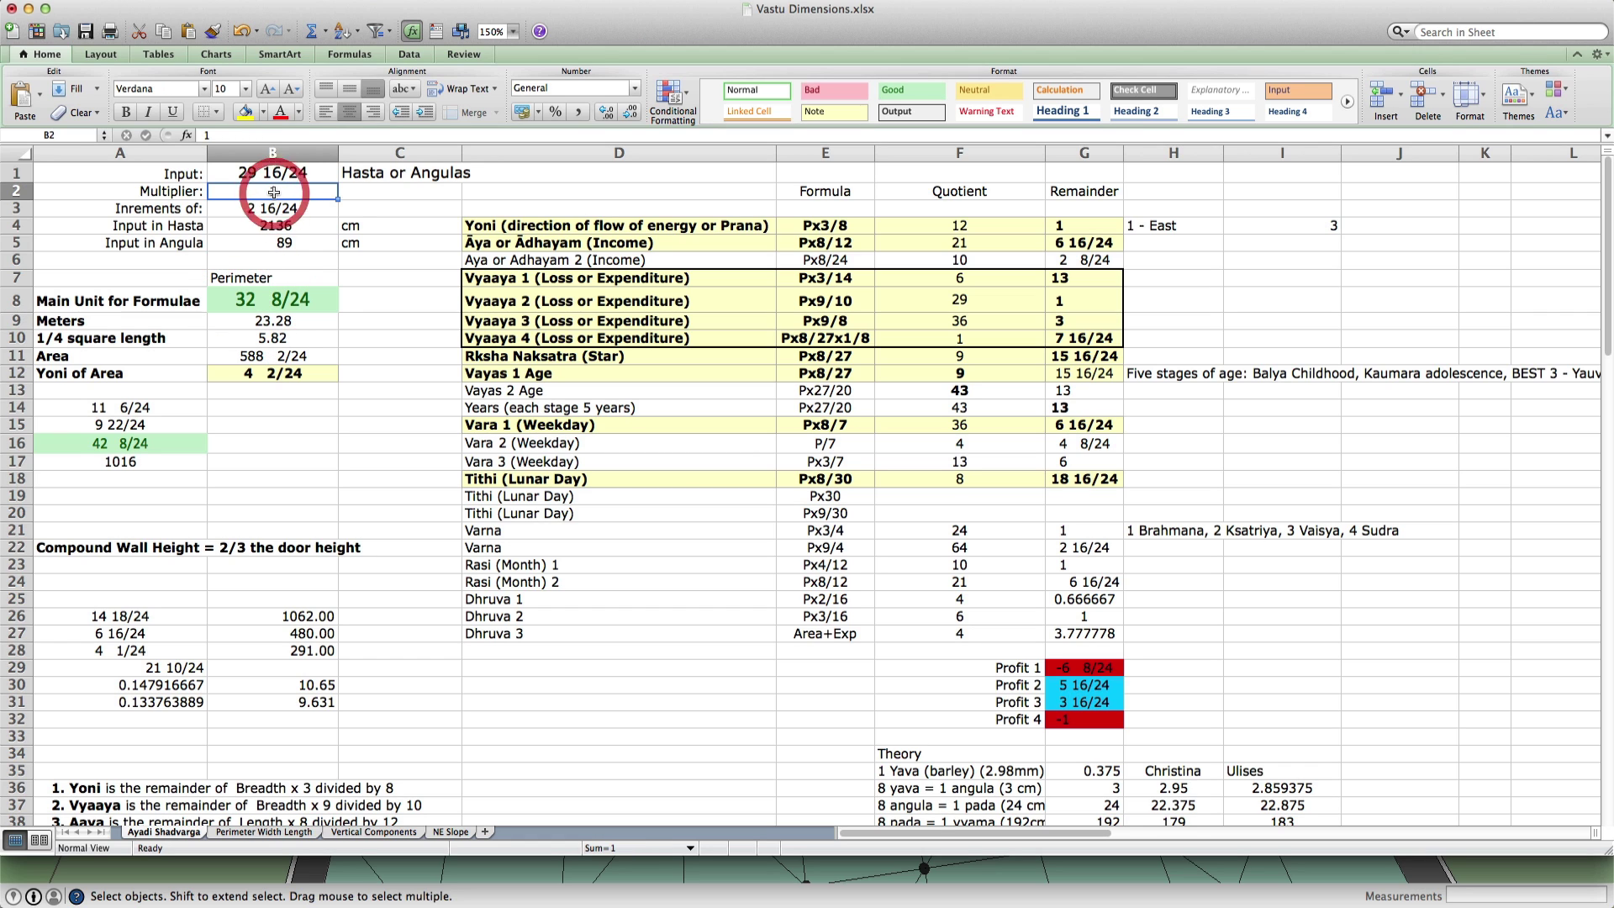
pyautogui.write('3')
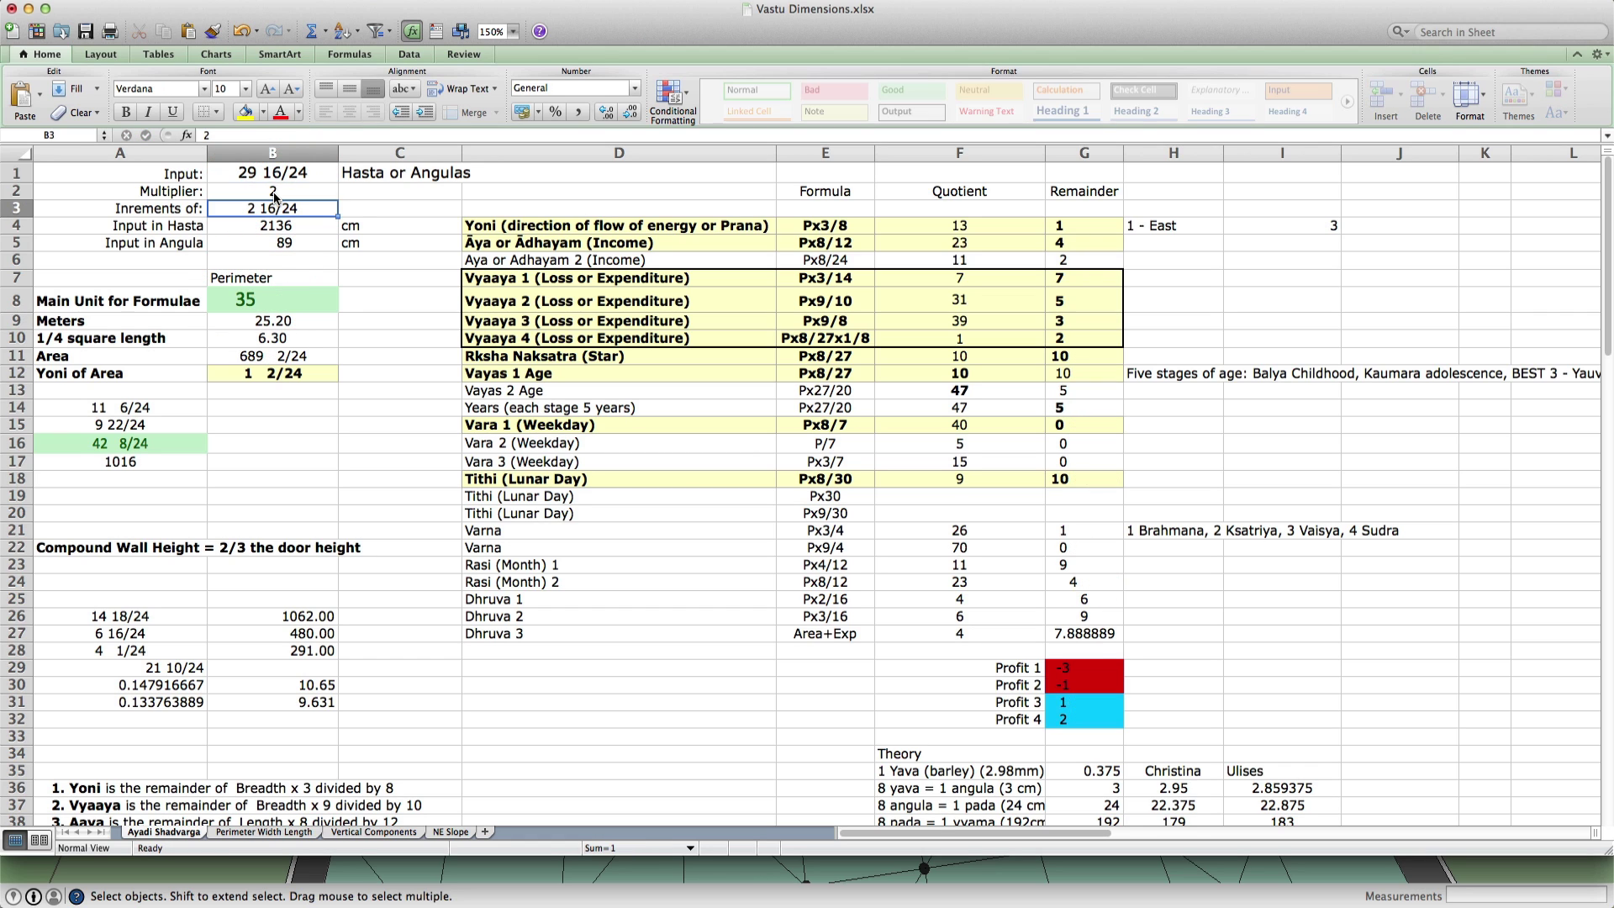
pyautogui.press('Return')
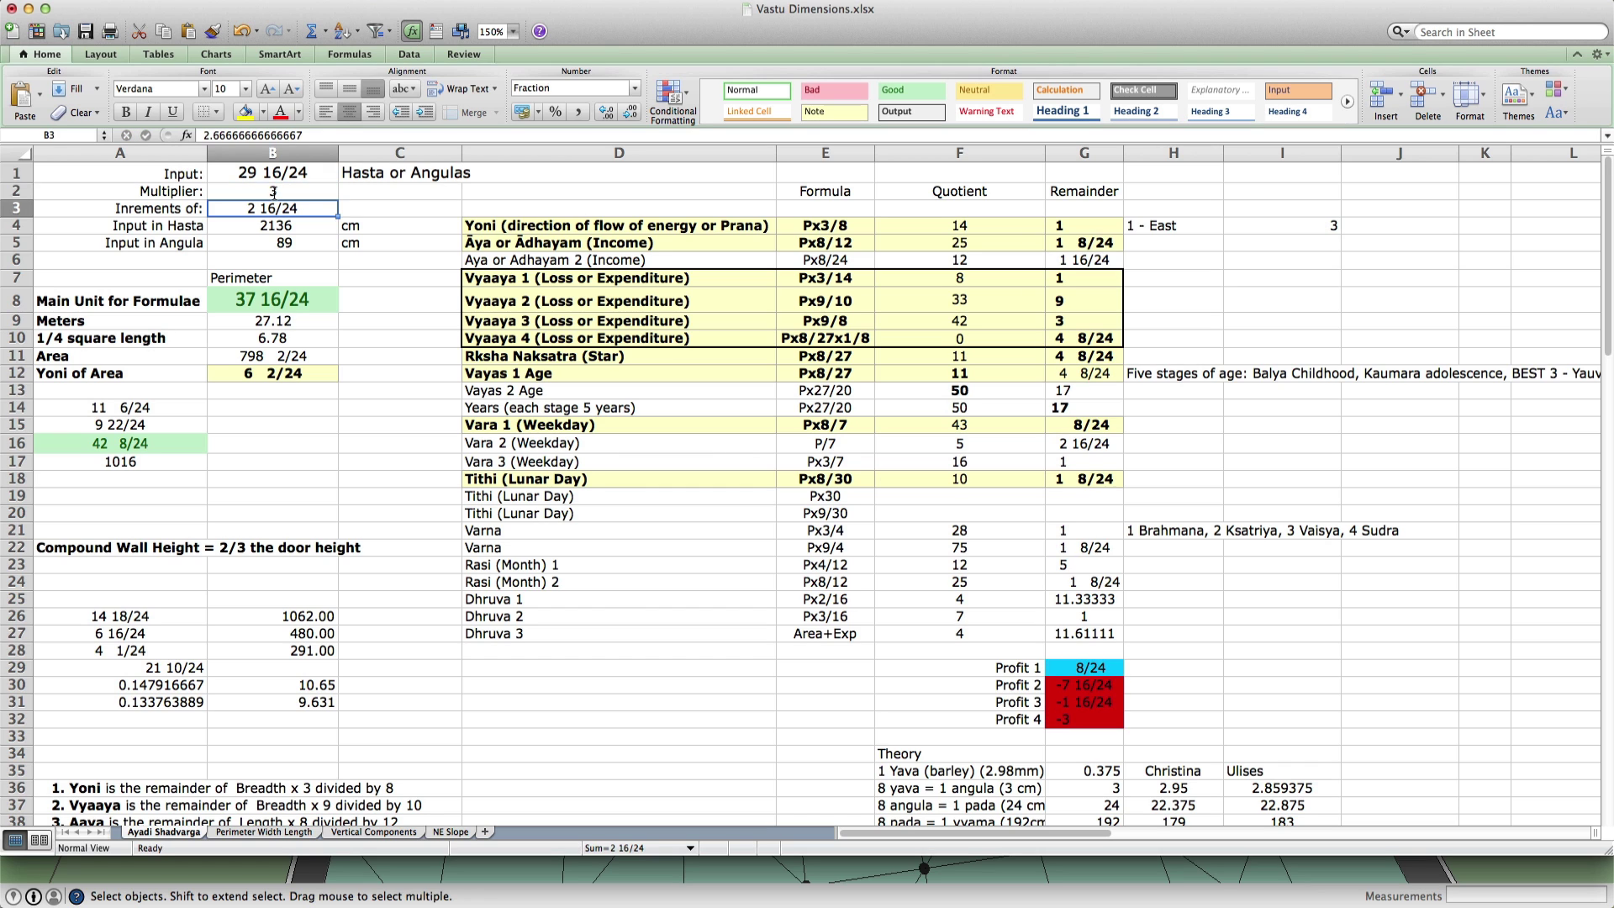
pyautogui.click(274, 191)
pyautogui.write('4')
pyautogui.press('Return')
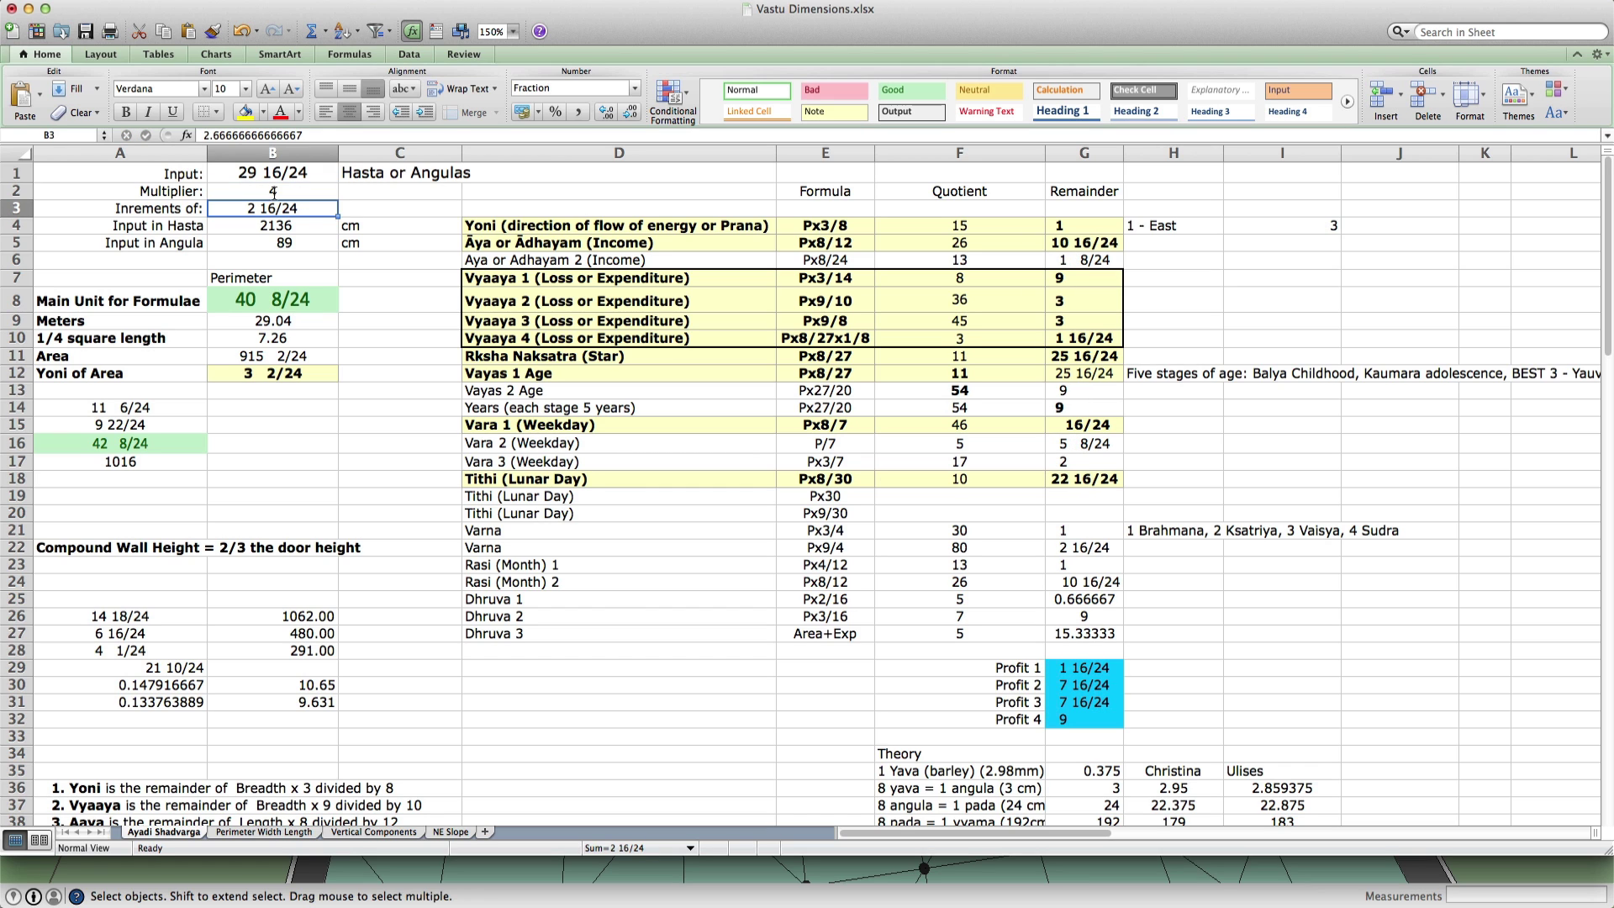
pyautogui.click(274, 192)
pyautogui.write('5')
pyautogui.press('Return')
pyautogui.click(274, 192)
pyautogui.write('6')
pyautogui.press('Return')
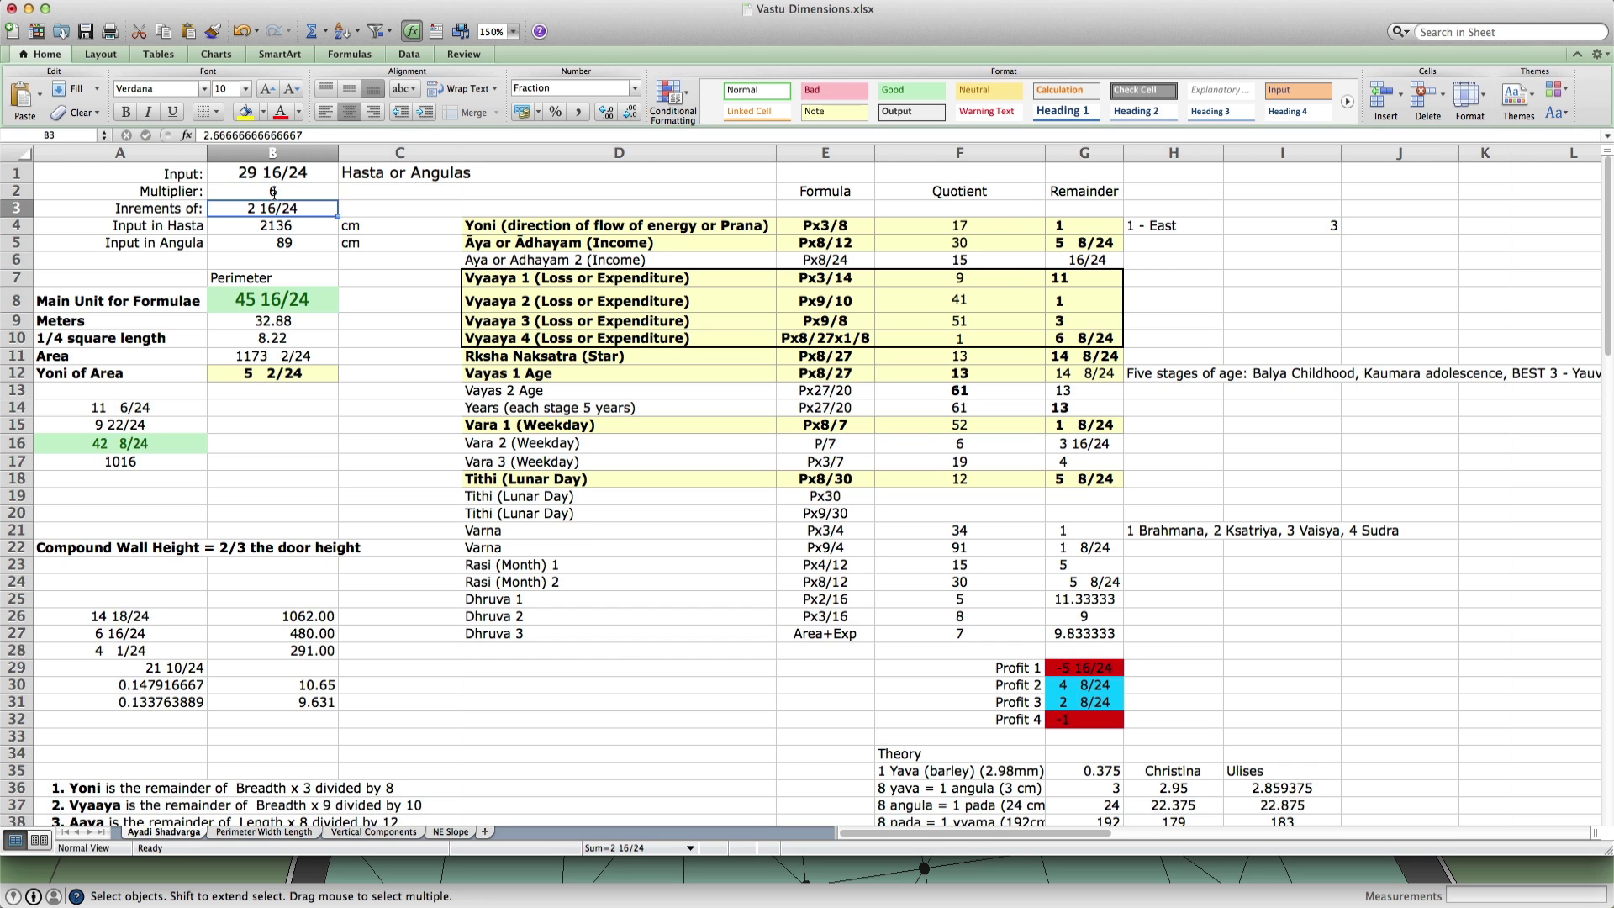
pyautogui.click(274, 191)
pyautogui.write('7')
pyautogui.press('Return')
pyautogui.click(273, 191)
pyautogui.write('1')
pyautogui.press('Return')
pyautogui.click(273, 192)
pyautogui.write('0')
pyautogui.press('Return')
pyautogui.click(274, 192)
pyautogui.write('1')
pyautogui.press('Return')
pyautogui.click(273, 192)
pyautogui.write('2')
pyautogui.press('Return')
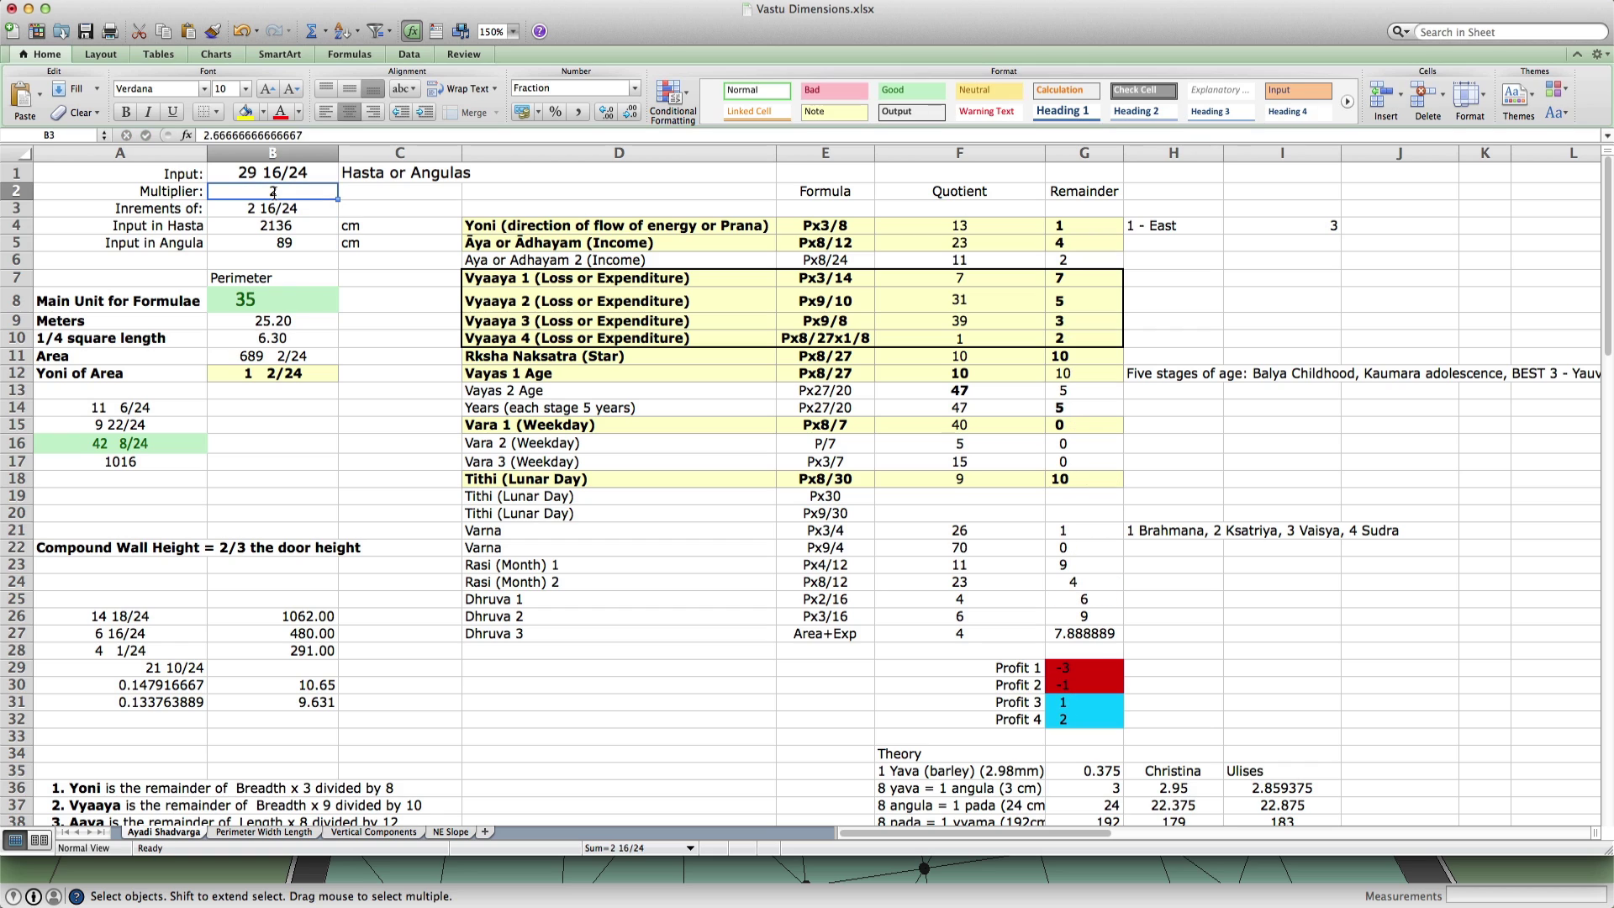
pyautogui.click(273, 191)
pyautogui.write('0')
pyautogui.press('Return')
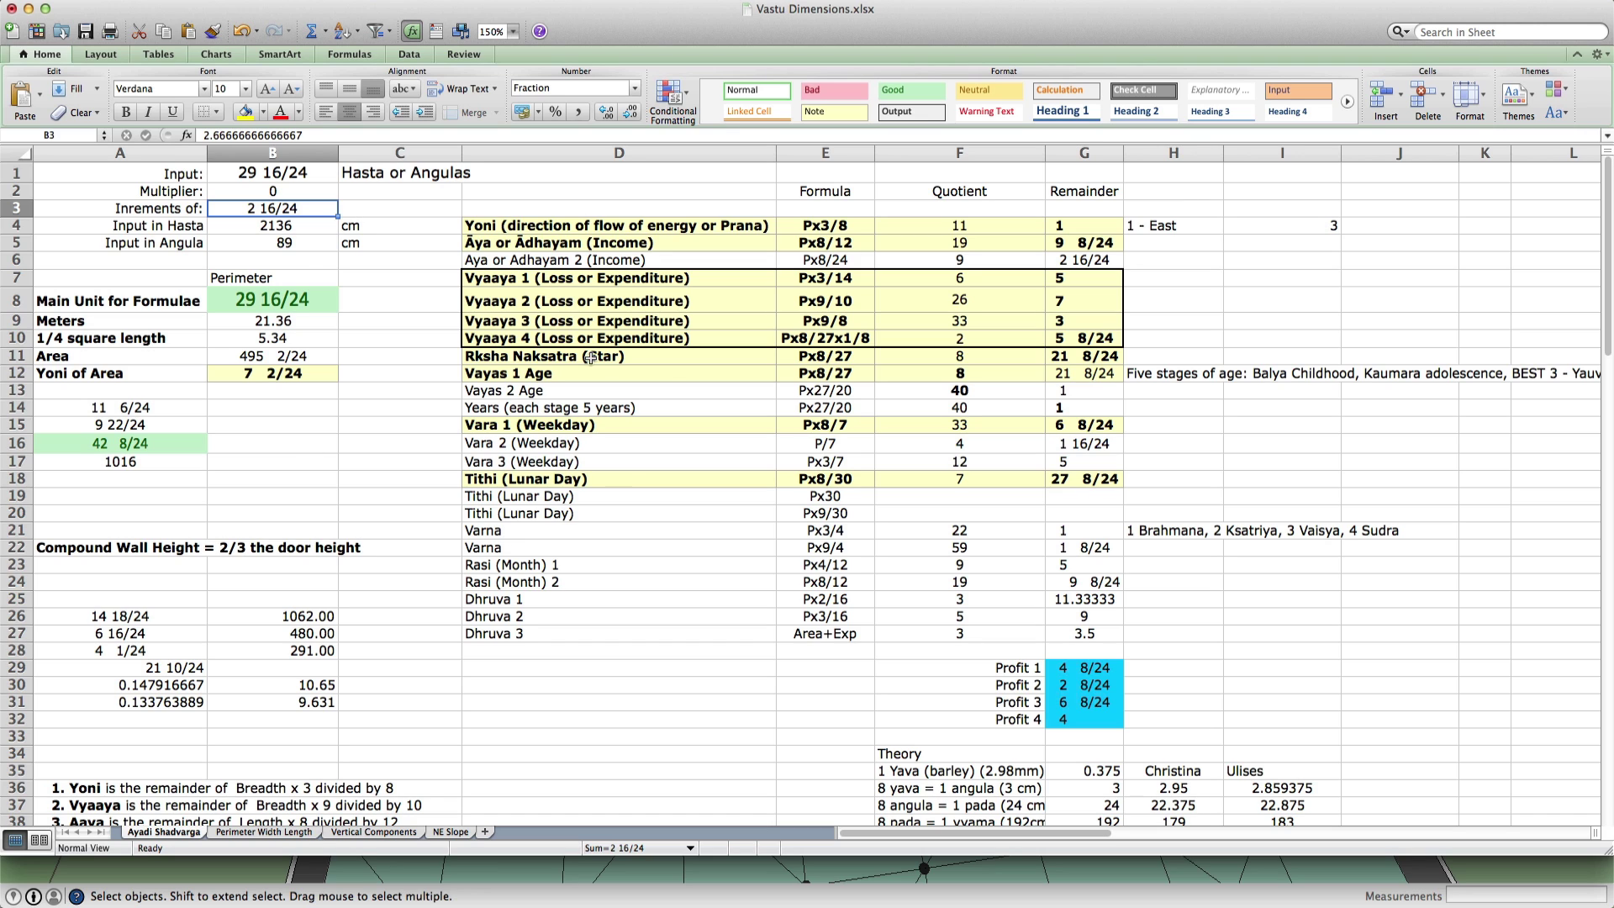
# - Switch from Excel back to the SketchUp model
pyautogui.press('super+Tab')
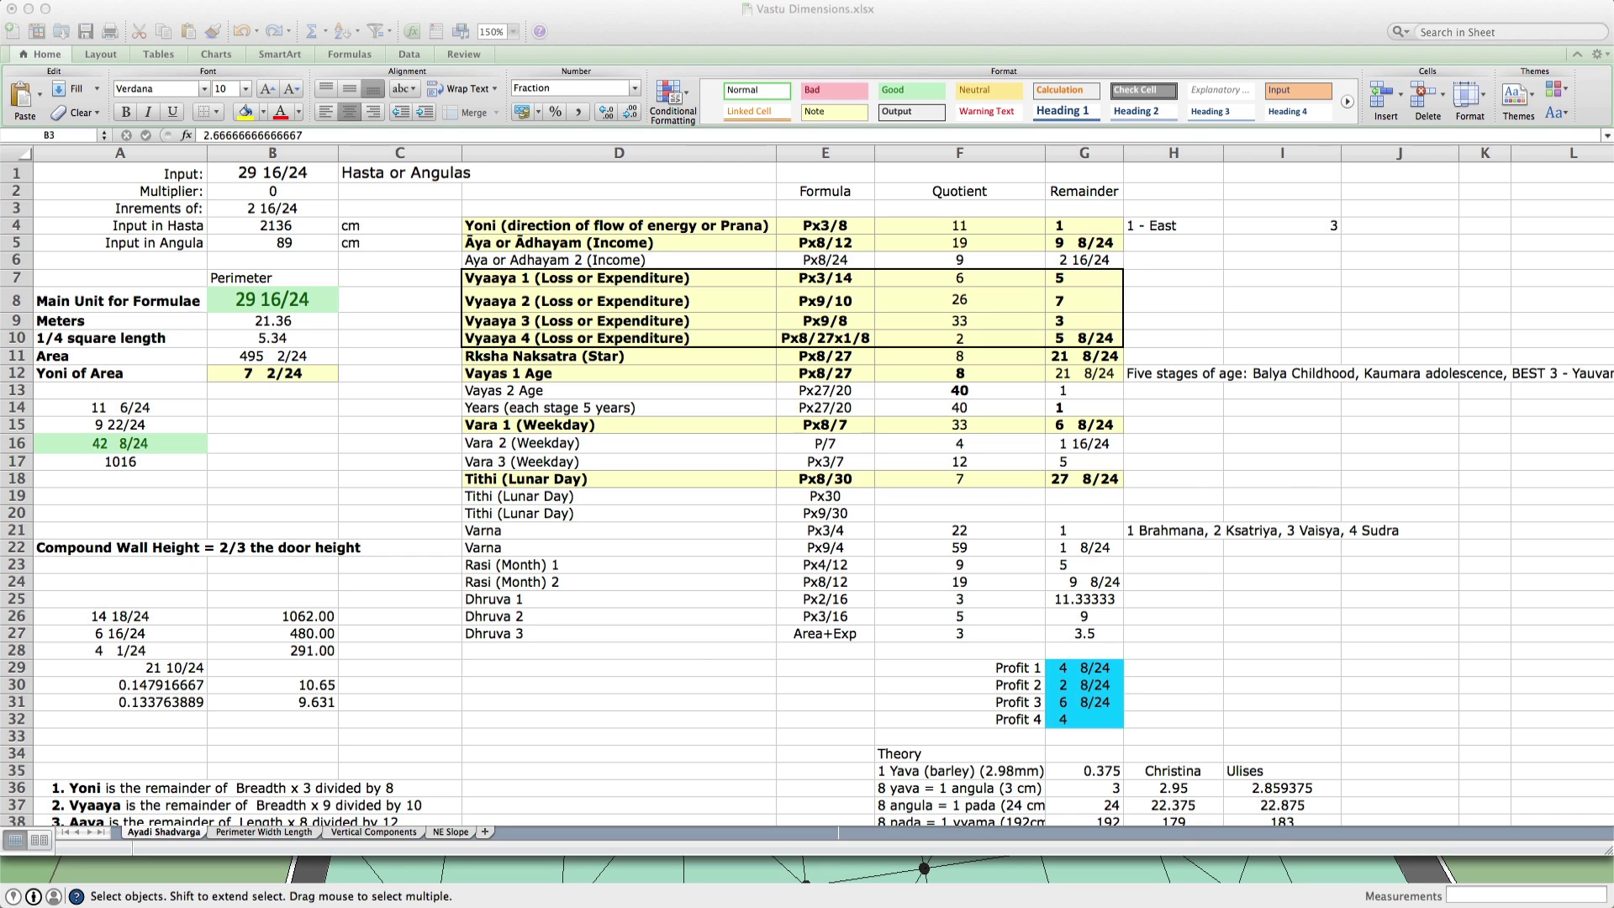
# - Show the North House layer, orbit close to its front wall and base, then bring up the Vastu House video
pyautogui.press('super+Tab')
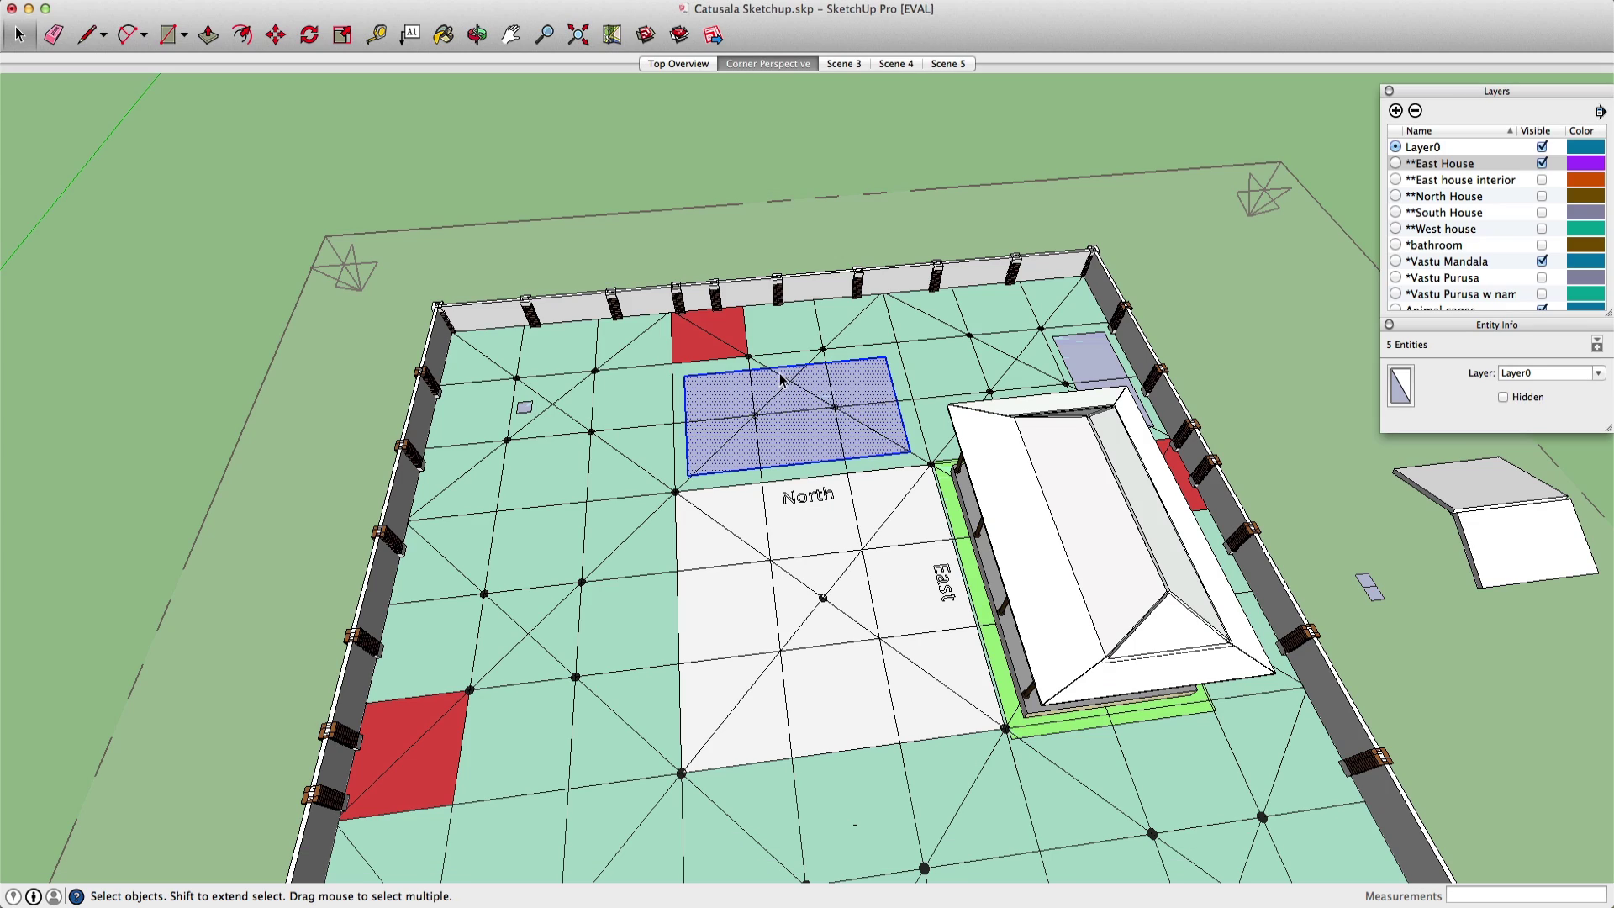
pyautogui.click(1542, 196)
pyautogui.press('o')
pyautogui.moveTo(771, 454); pyautogui.dragTo(973, 215)
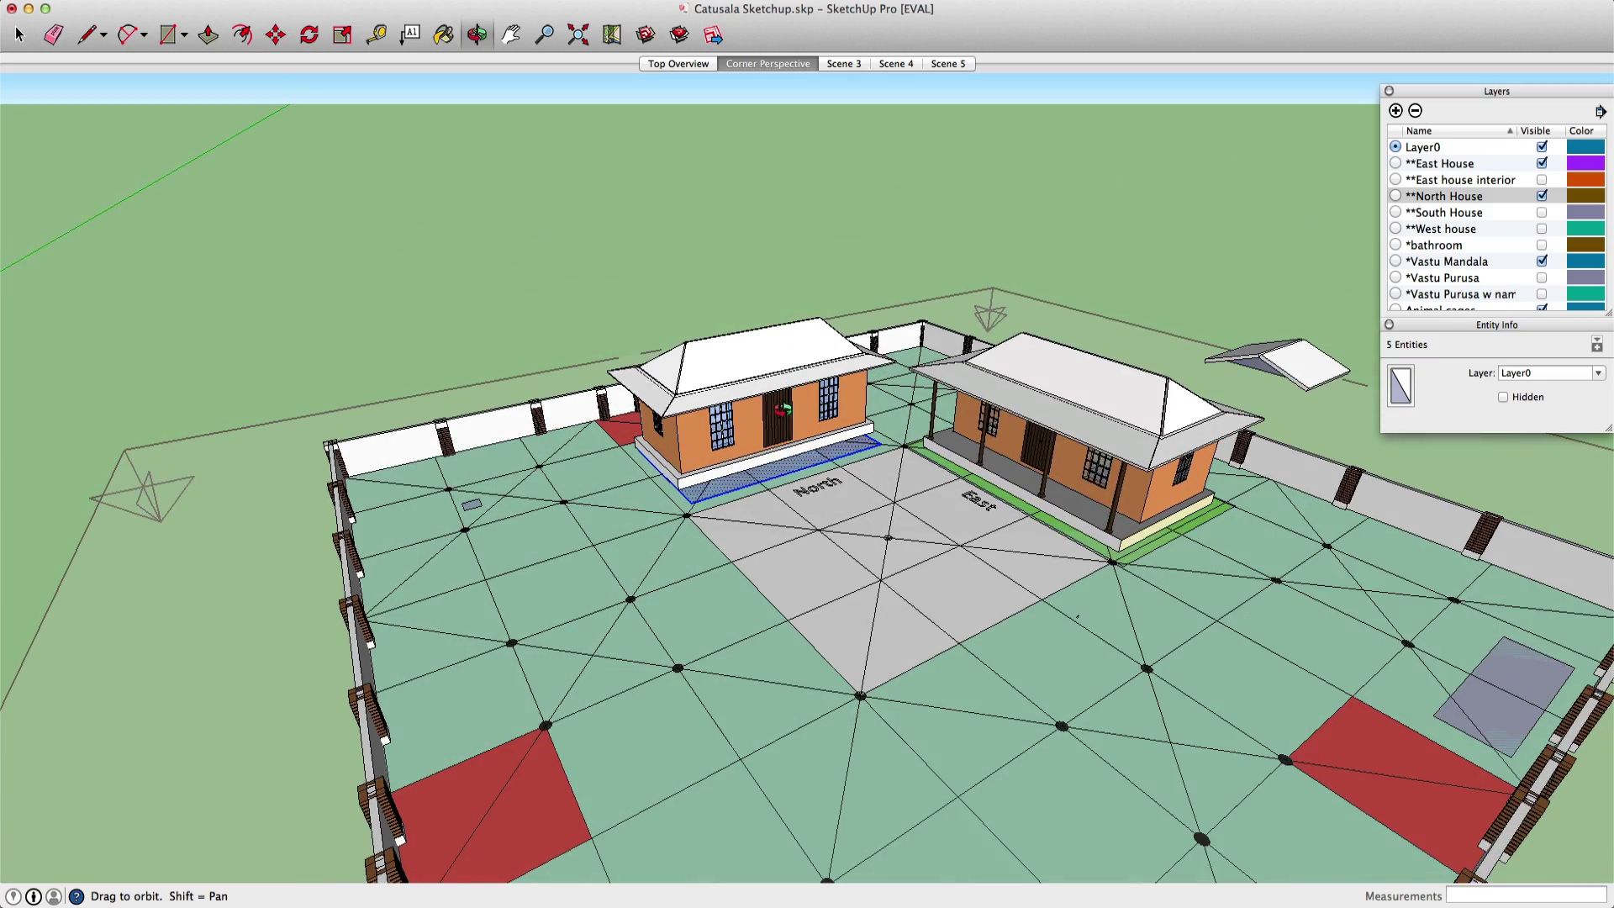
pyautogui.scroll(6, 780, 411)
pyautogui.moveTo(684, 496); pyautogui.dragTo(879, 334)
pyautogui.moveTo(685, 511)
pyautogui.mouseDown()
pyautogui.moveTo(682, 541)
pyautogui.moveTo(695, 531)
pyautogui.mouseUp()
pyautogui.scroll(3, 695, 531)
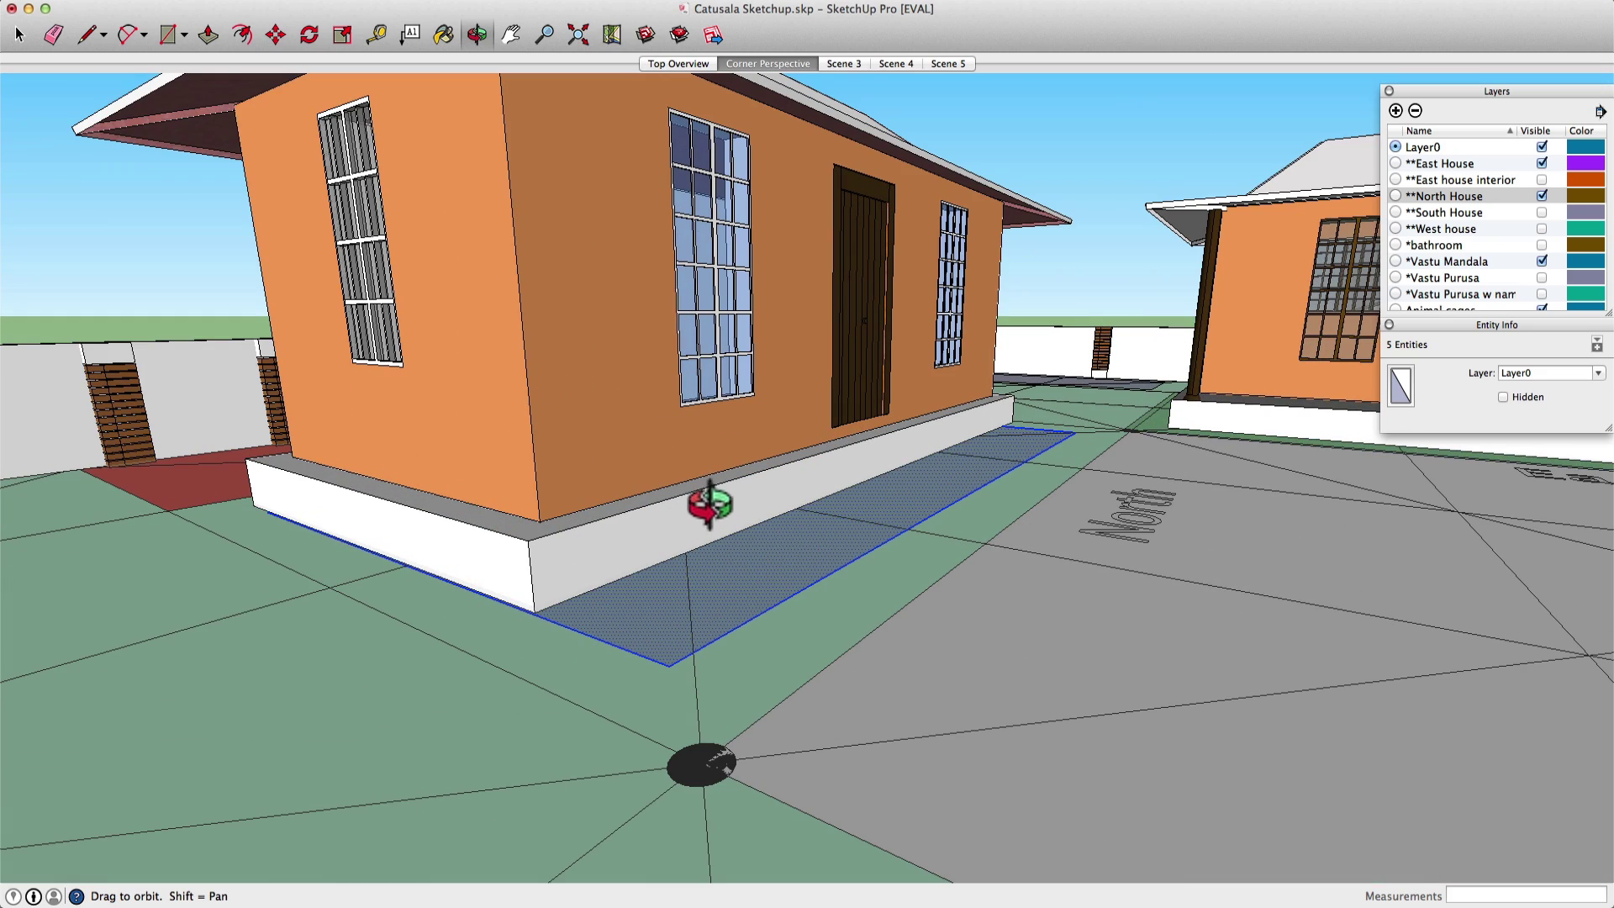
pyautogui.moveTo(652, 451); pyautogui.dragTo(702, 493)
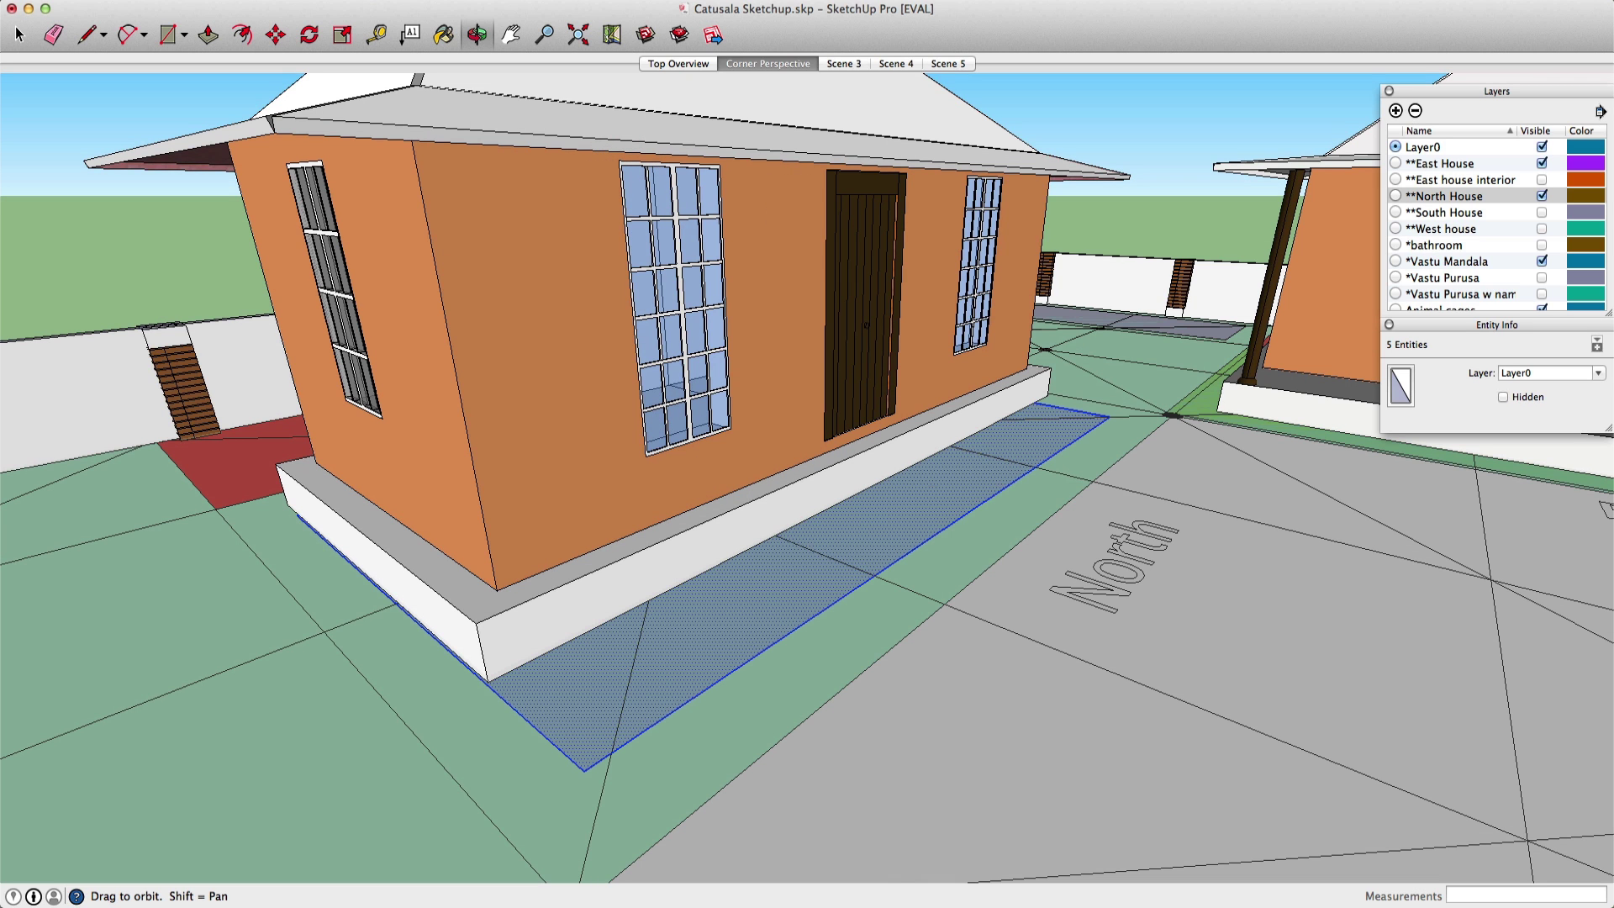
pyautogui.press('super+Tab')
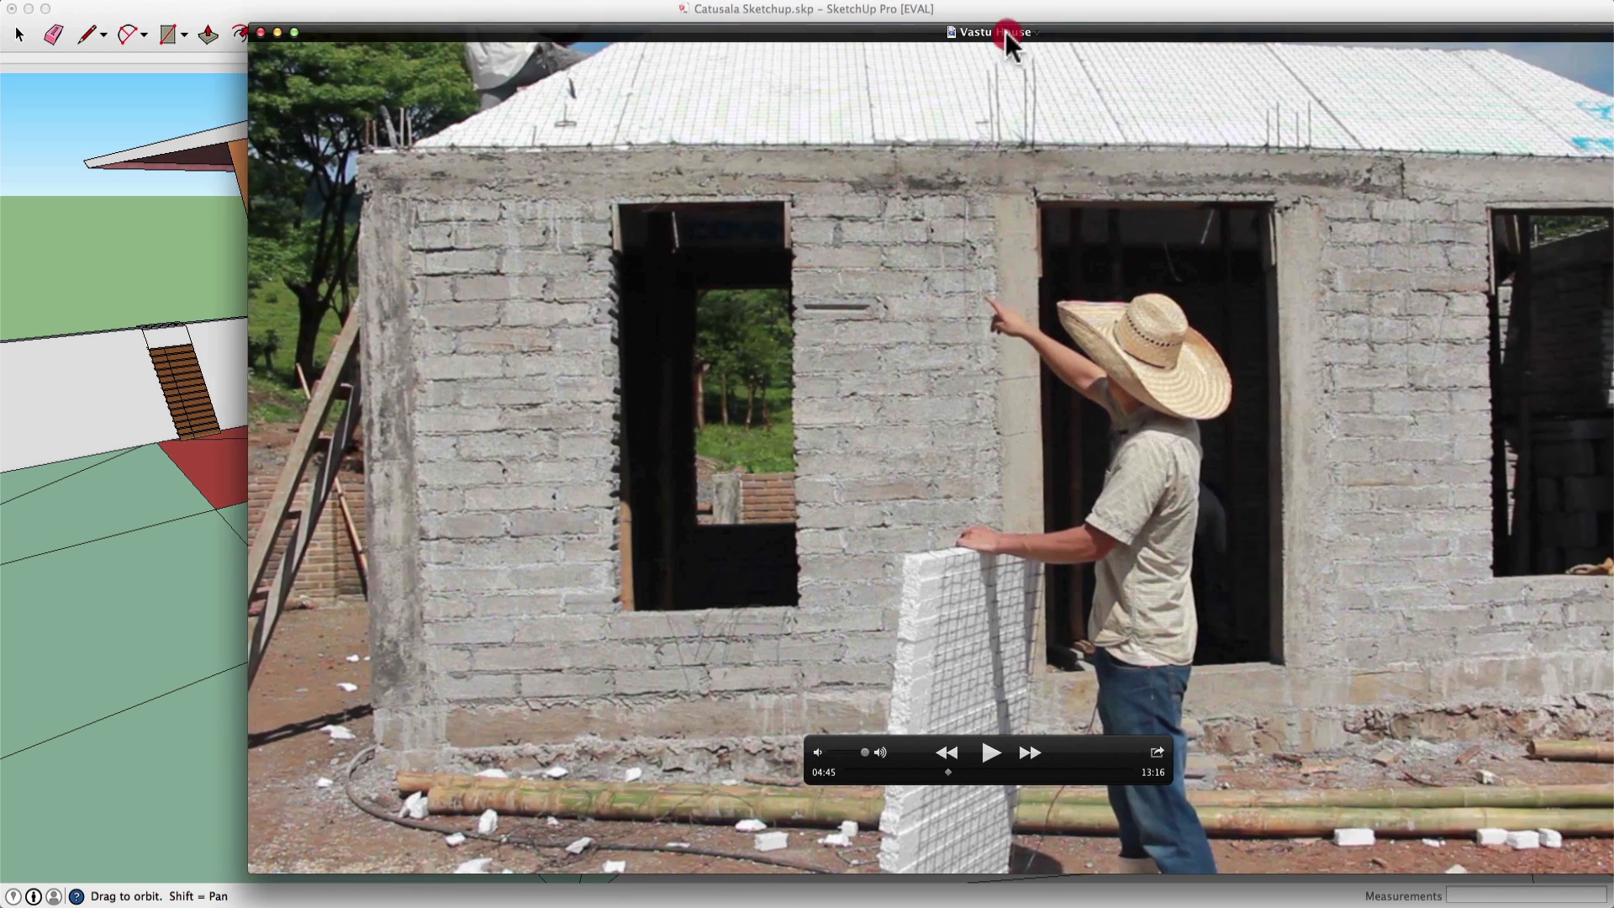
pyautogui.moveTo(1006, 32); pyautogui.dragTo(780, 10)
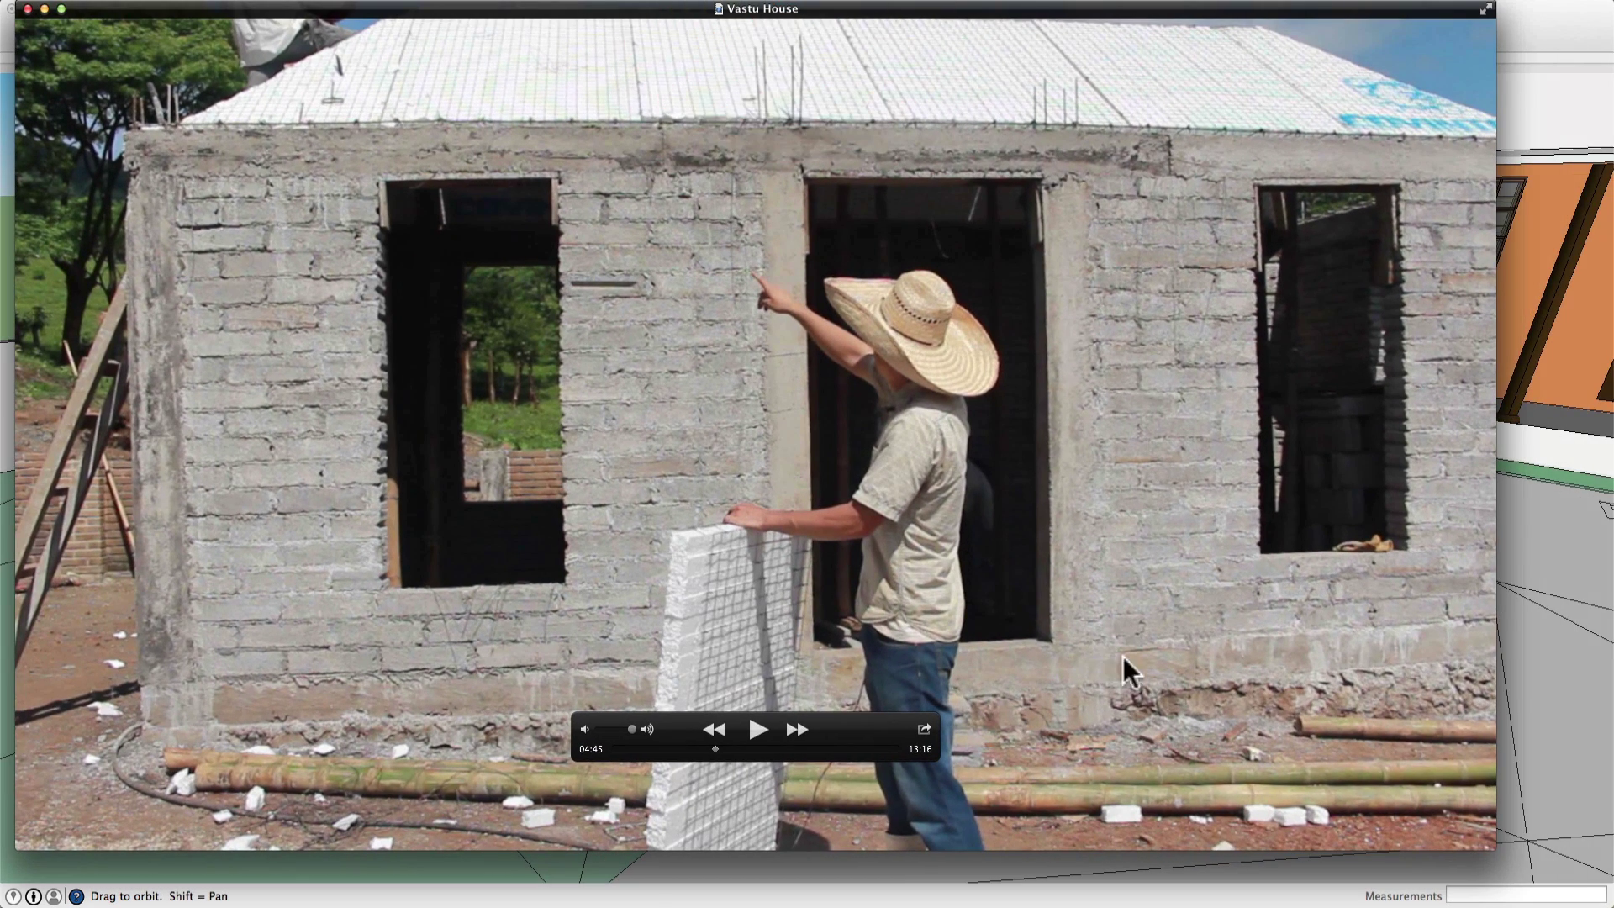
# - Click in the Vastu House video and shift its window slightly
pyautogui.click(1094, 139)
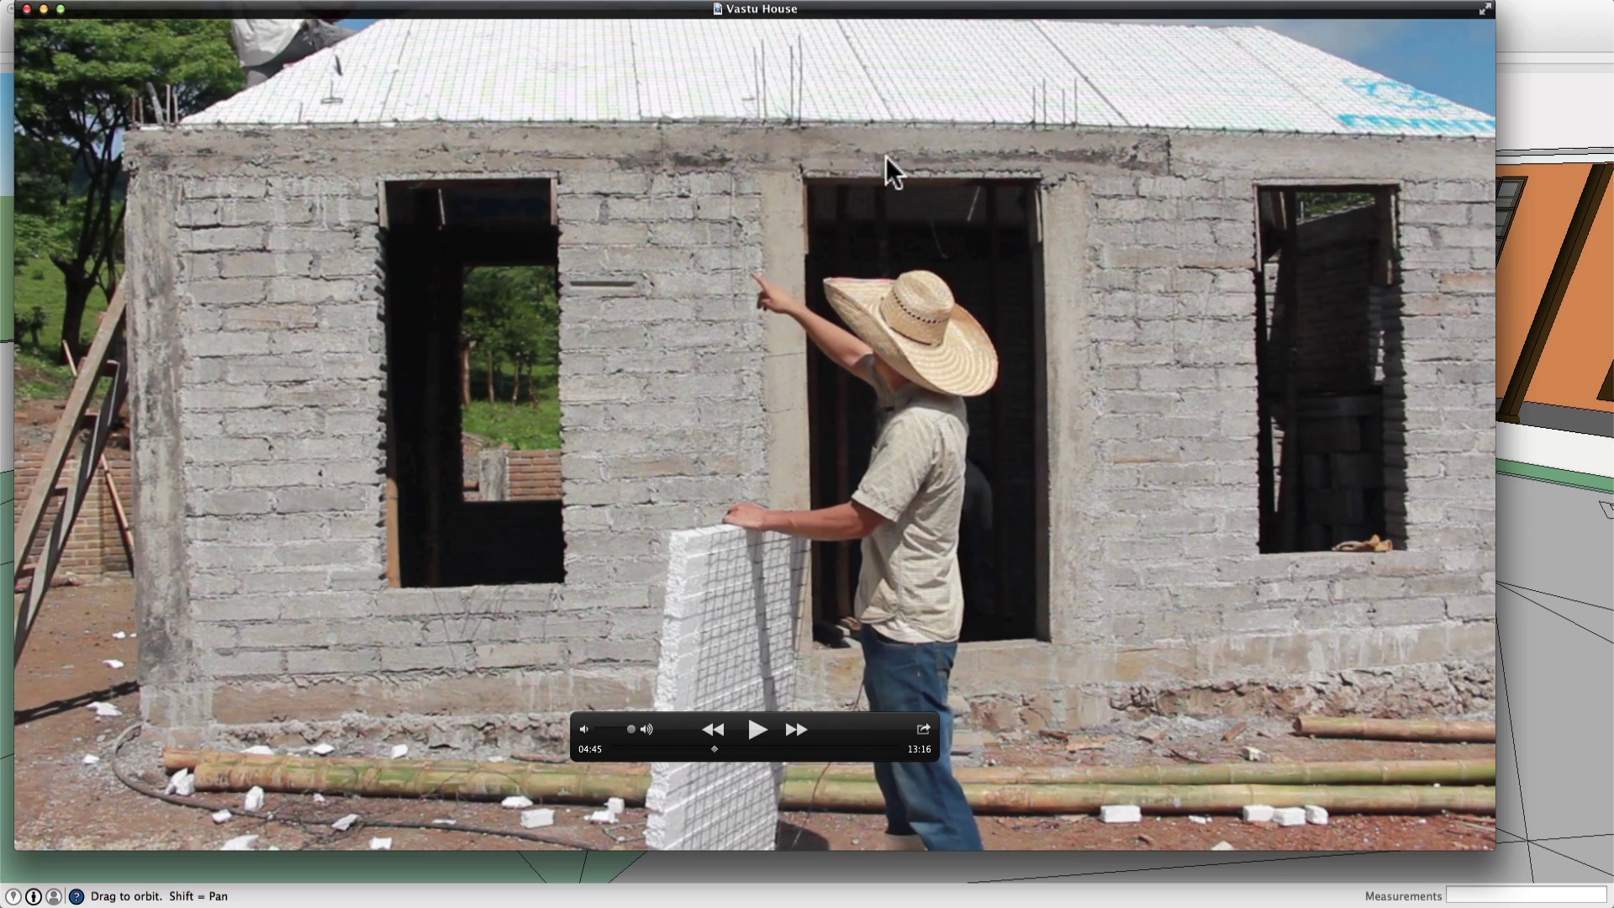
pyautogui.moveTo(870, 6); pyautogui.dragTo(882, 20)
# - Close the video, tilt the North House view slightly, then move through the commentary PDF to Vastu Dimensions.xlsx
pyautogui.press('super+w')
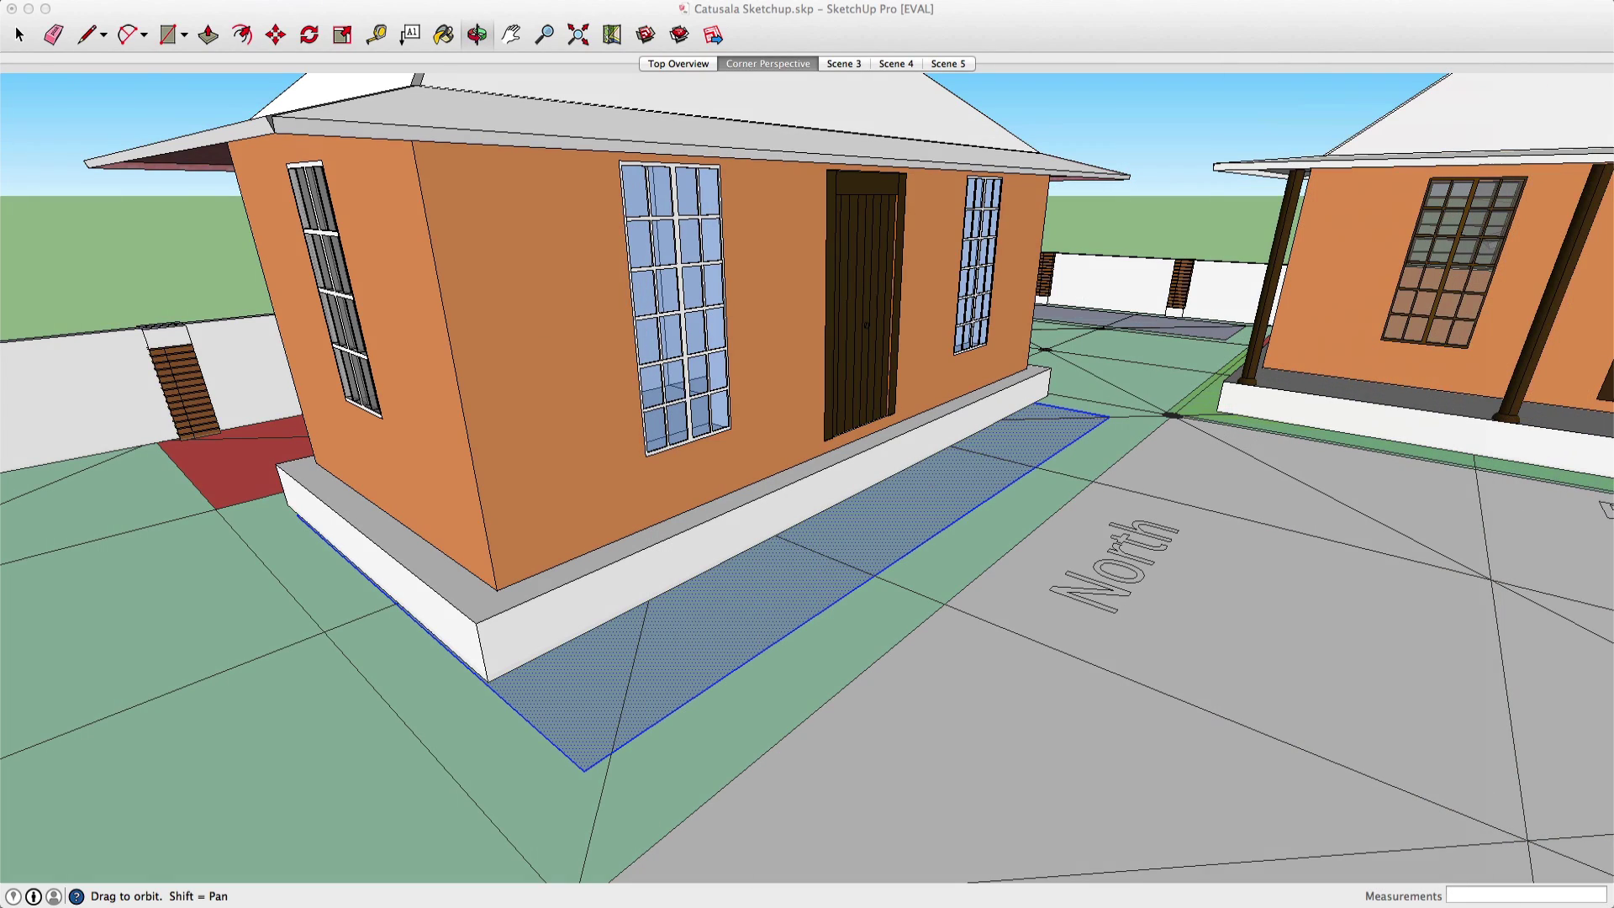
pyautogui.click(774, 292)
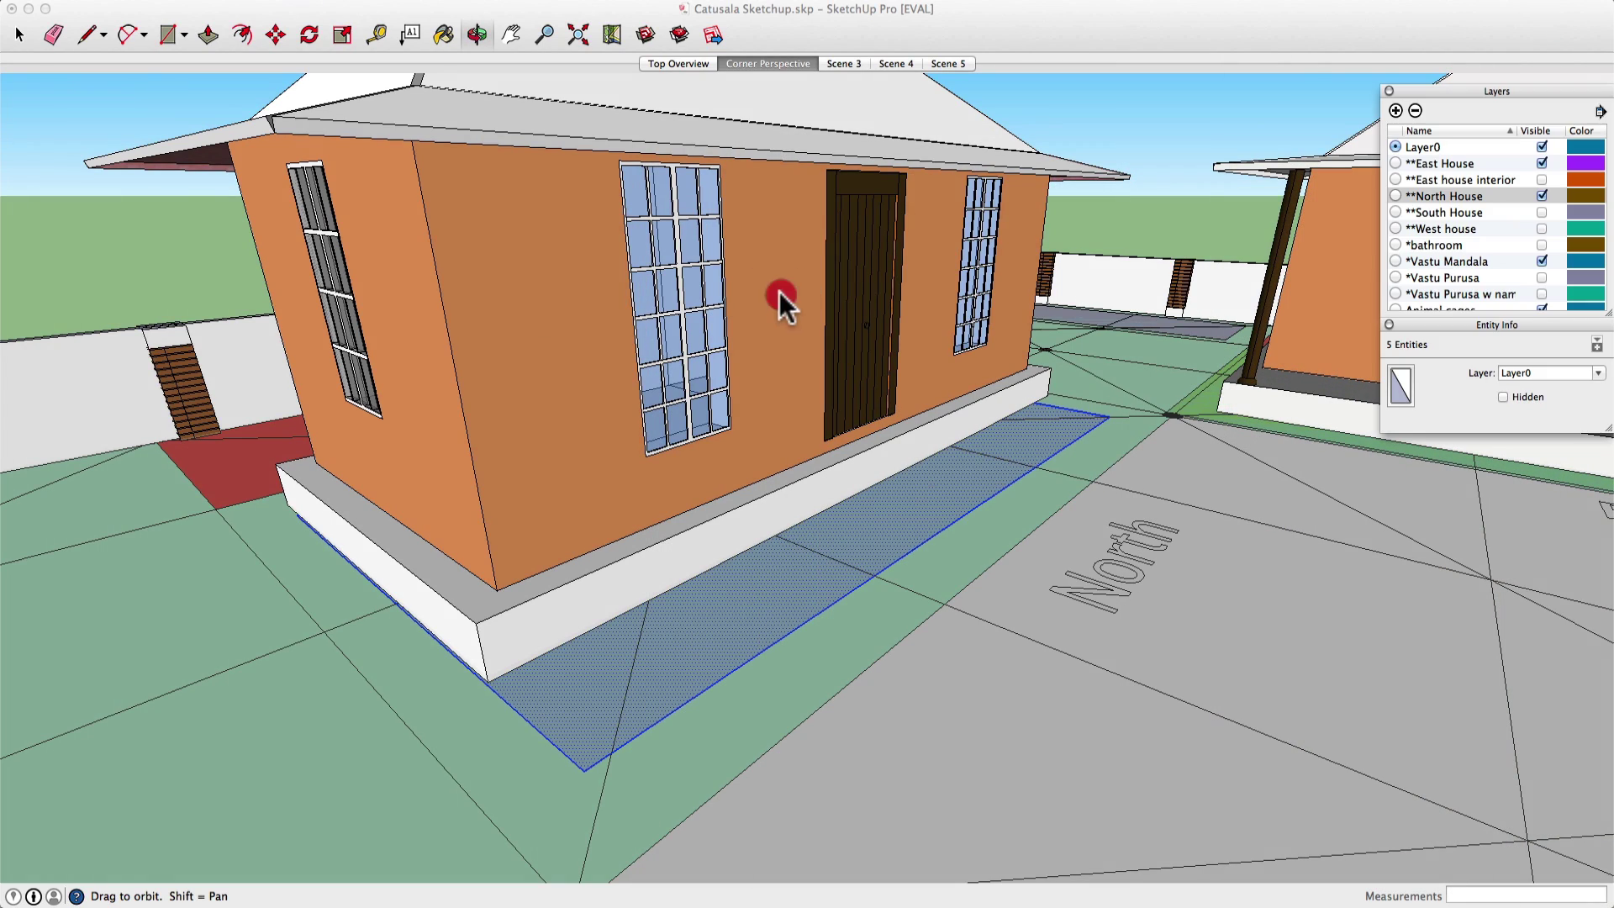
pyautogui.moveTo(784, 294)
pyautogui.mouseDown()
pyautogui.moveTo(780, 330)
pyautogui.moveTo(875, 360)
pyautogui.moveTo(774, 359)
pyautogui.mouseUp()
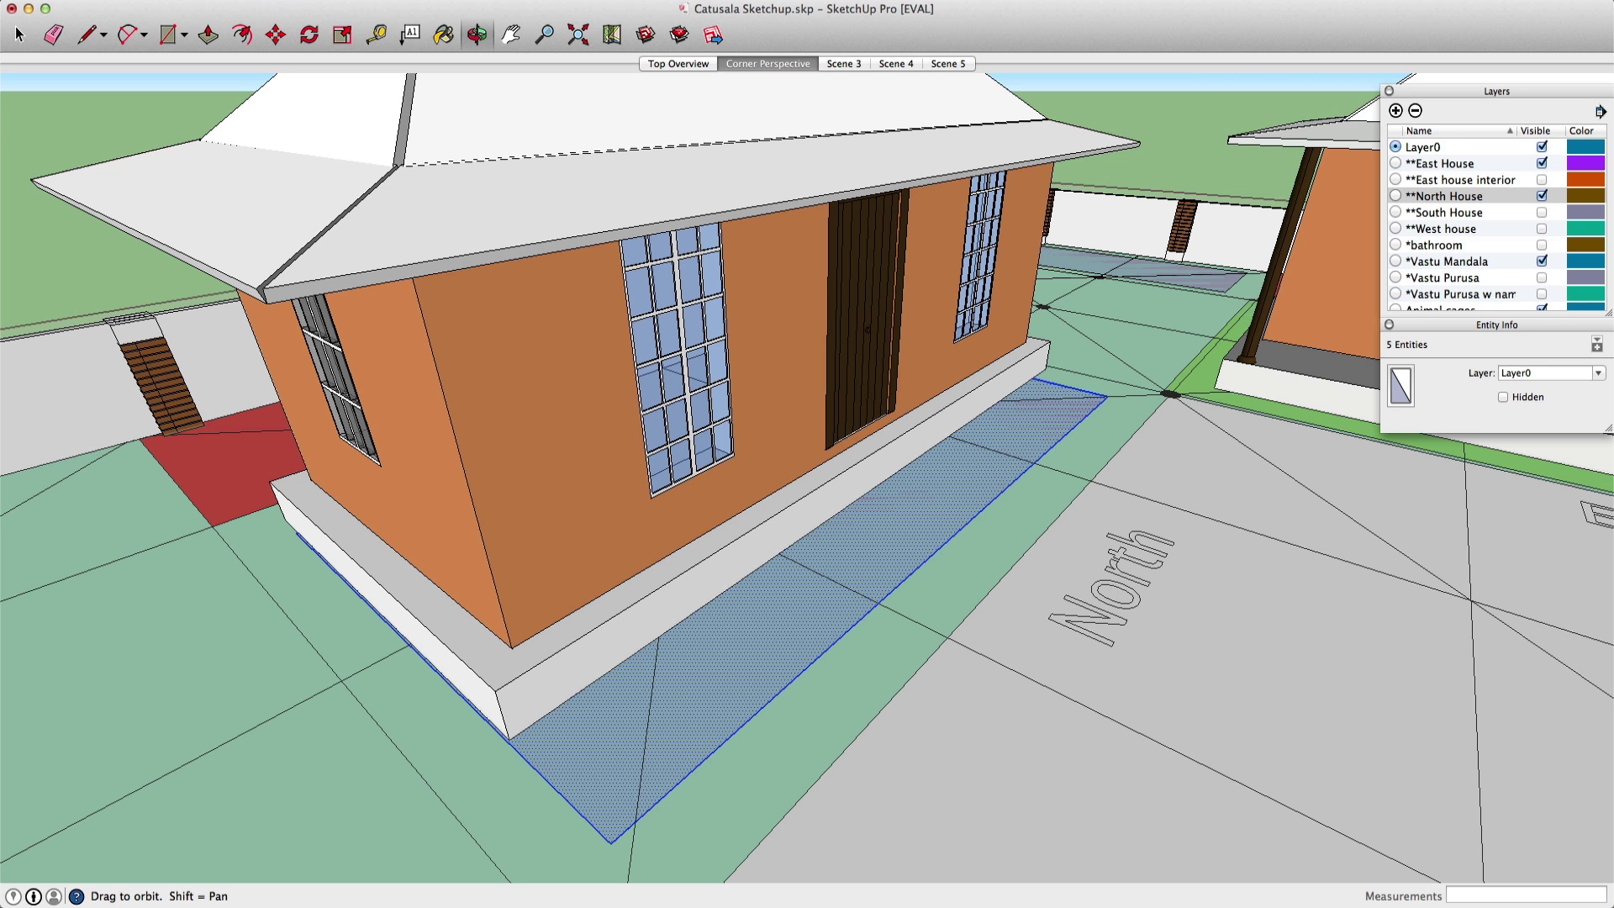
pyautogui.press('super+Tab')
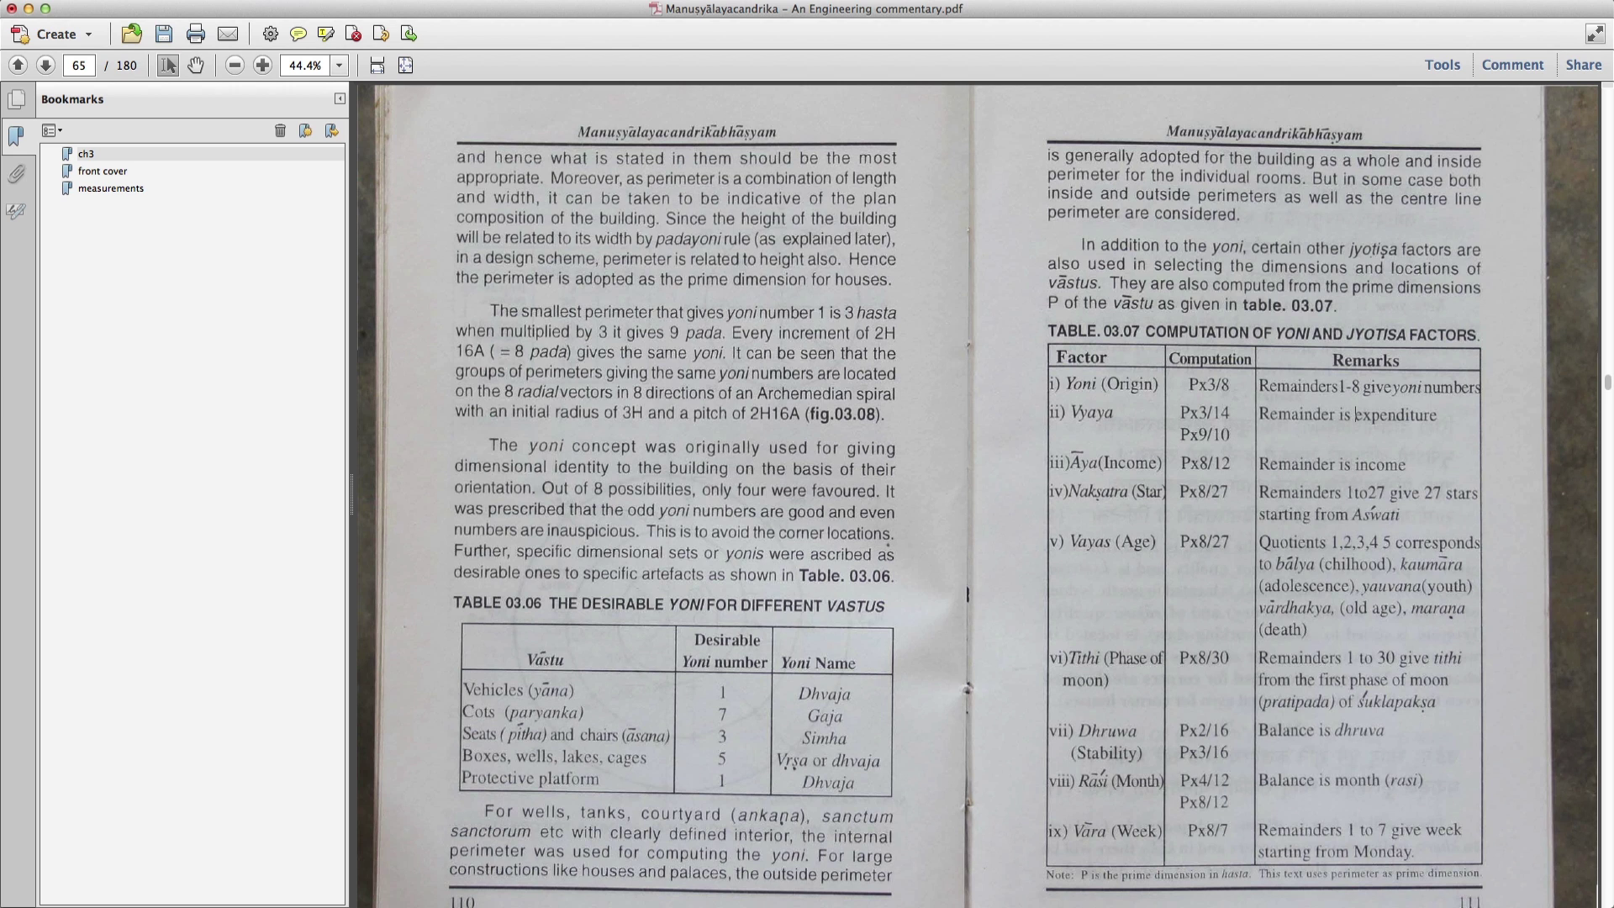
pyautogui.press('super+Tab')
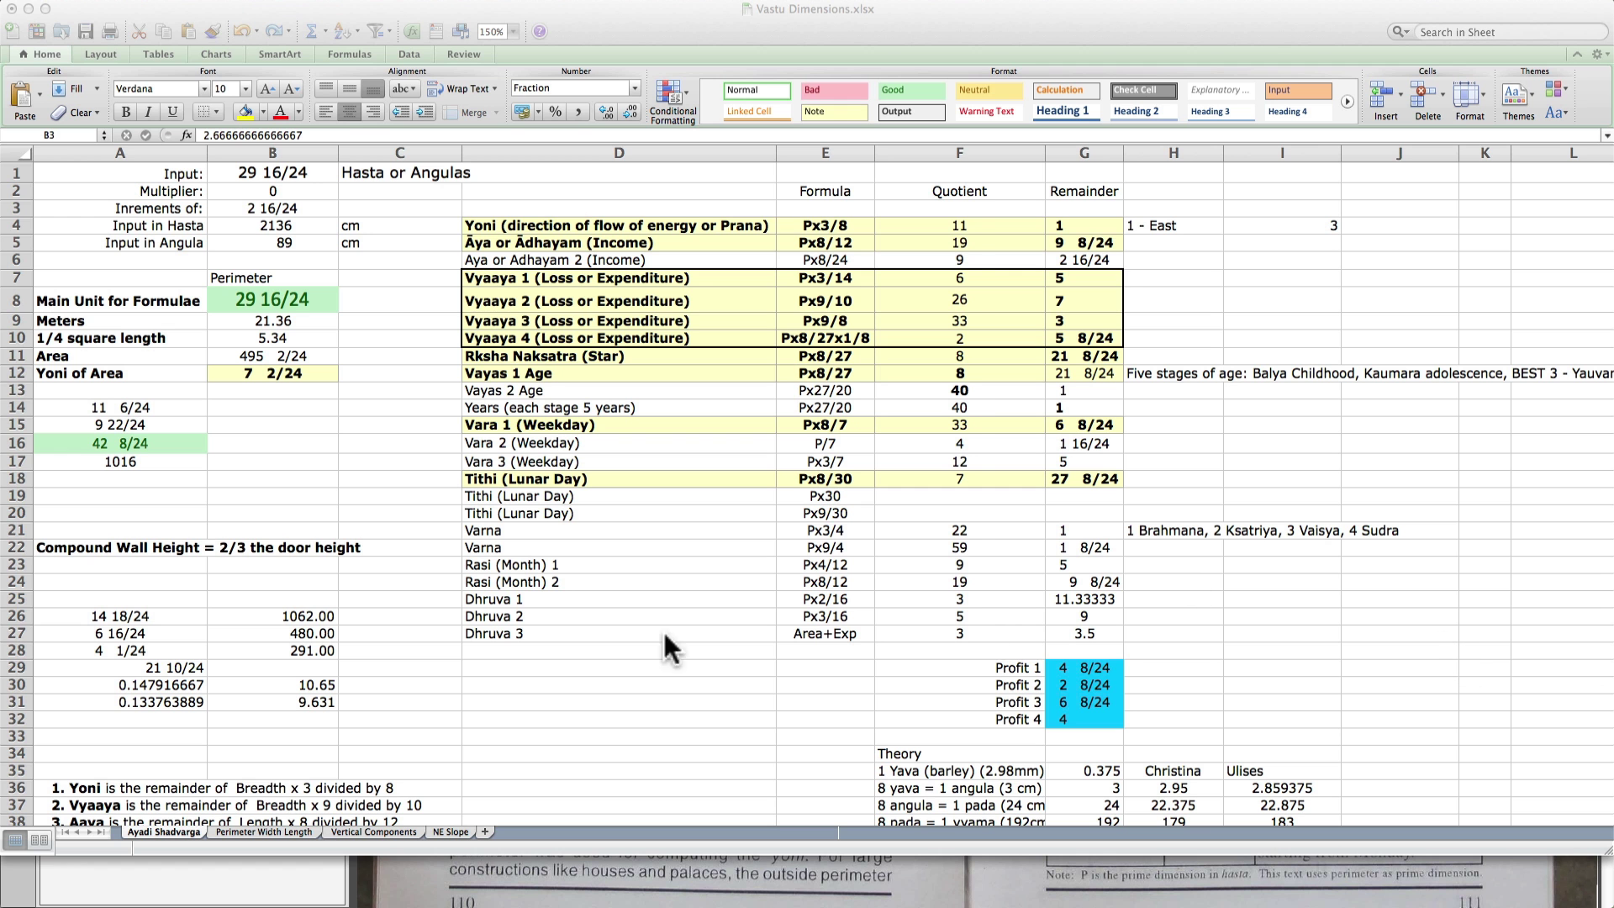
# - Check the Vertical Components sheet: Padamana in A2, basement parts from Adhistana, and the 1/10 ratio in D4
pyautogui.click(351, 825)
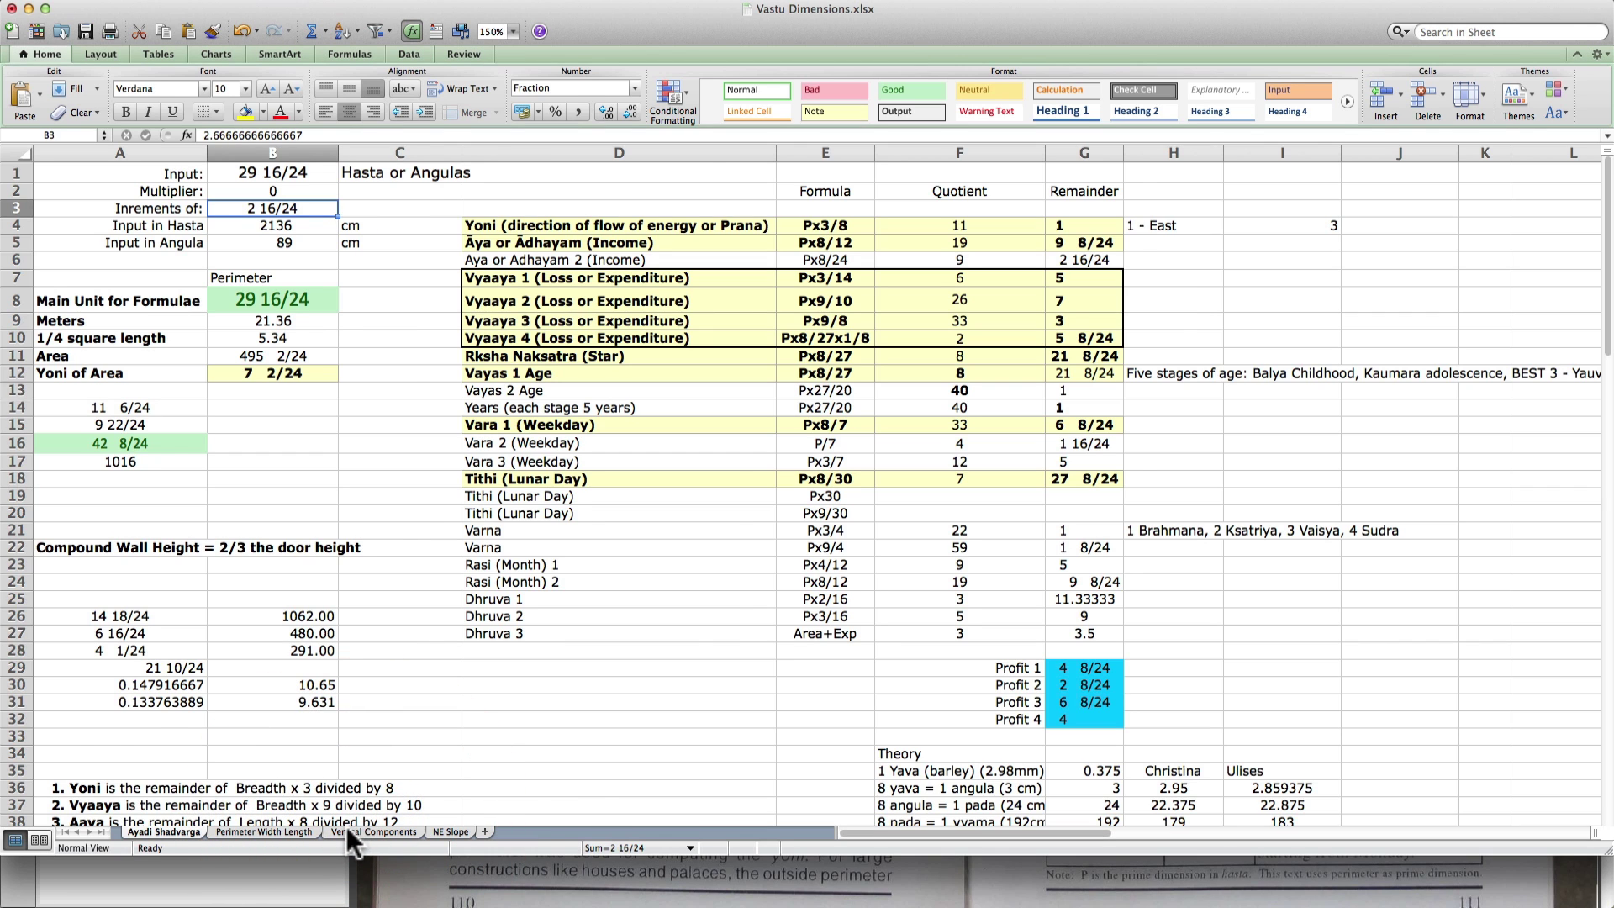
pyautogui.click(347, 827)
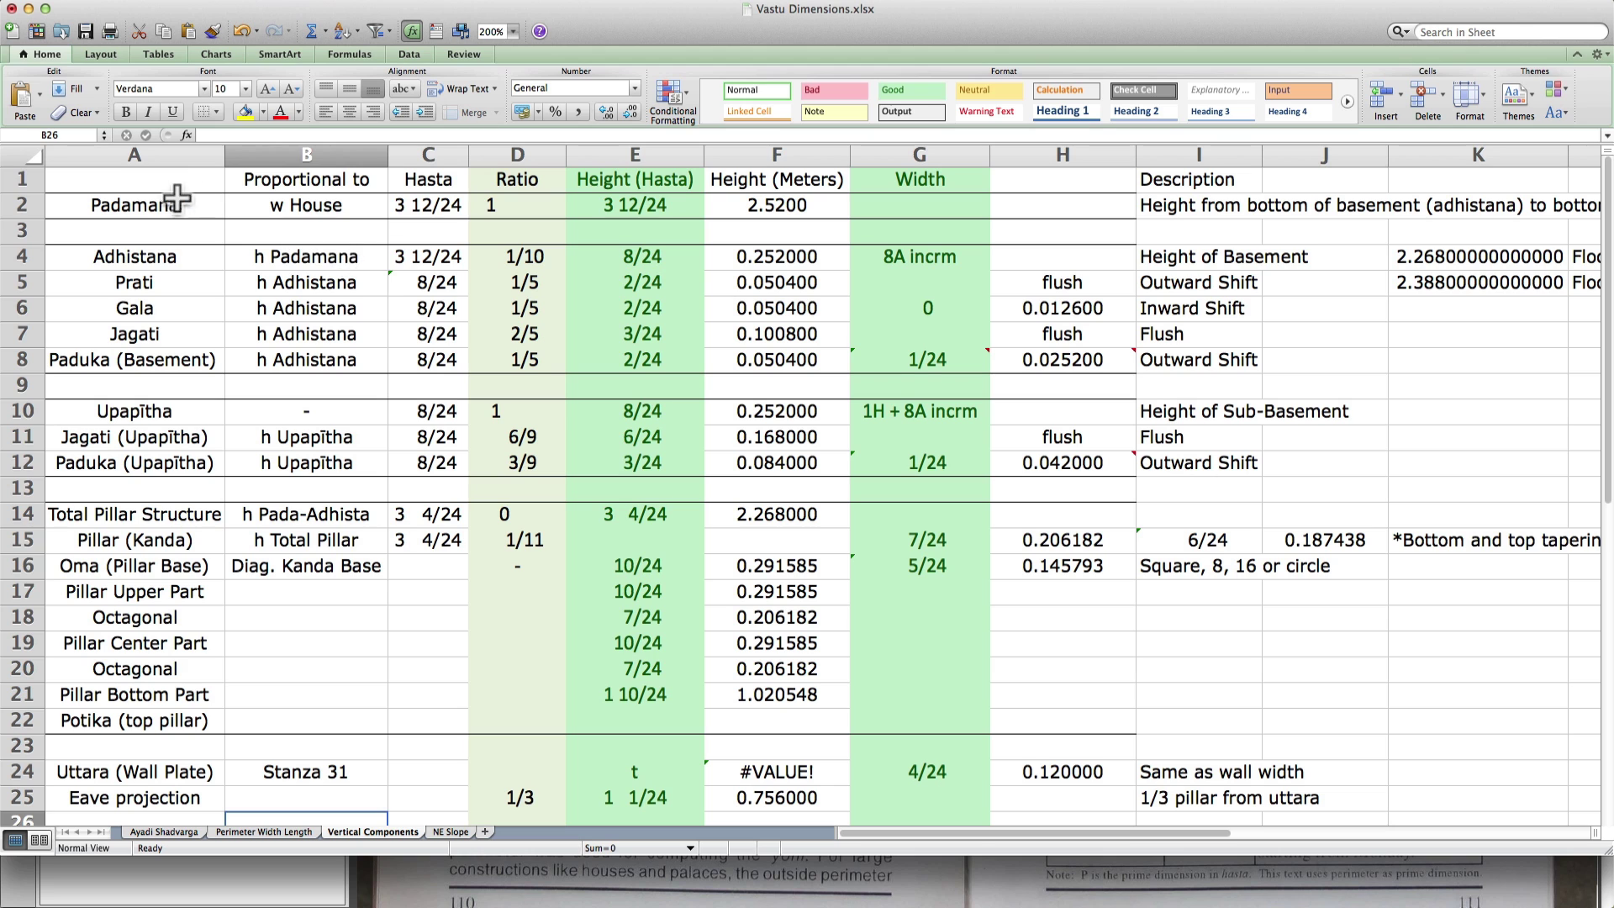
pyautogui.click(152, 206)
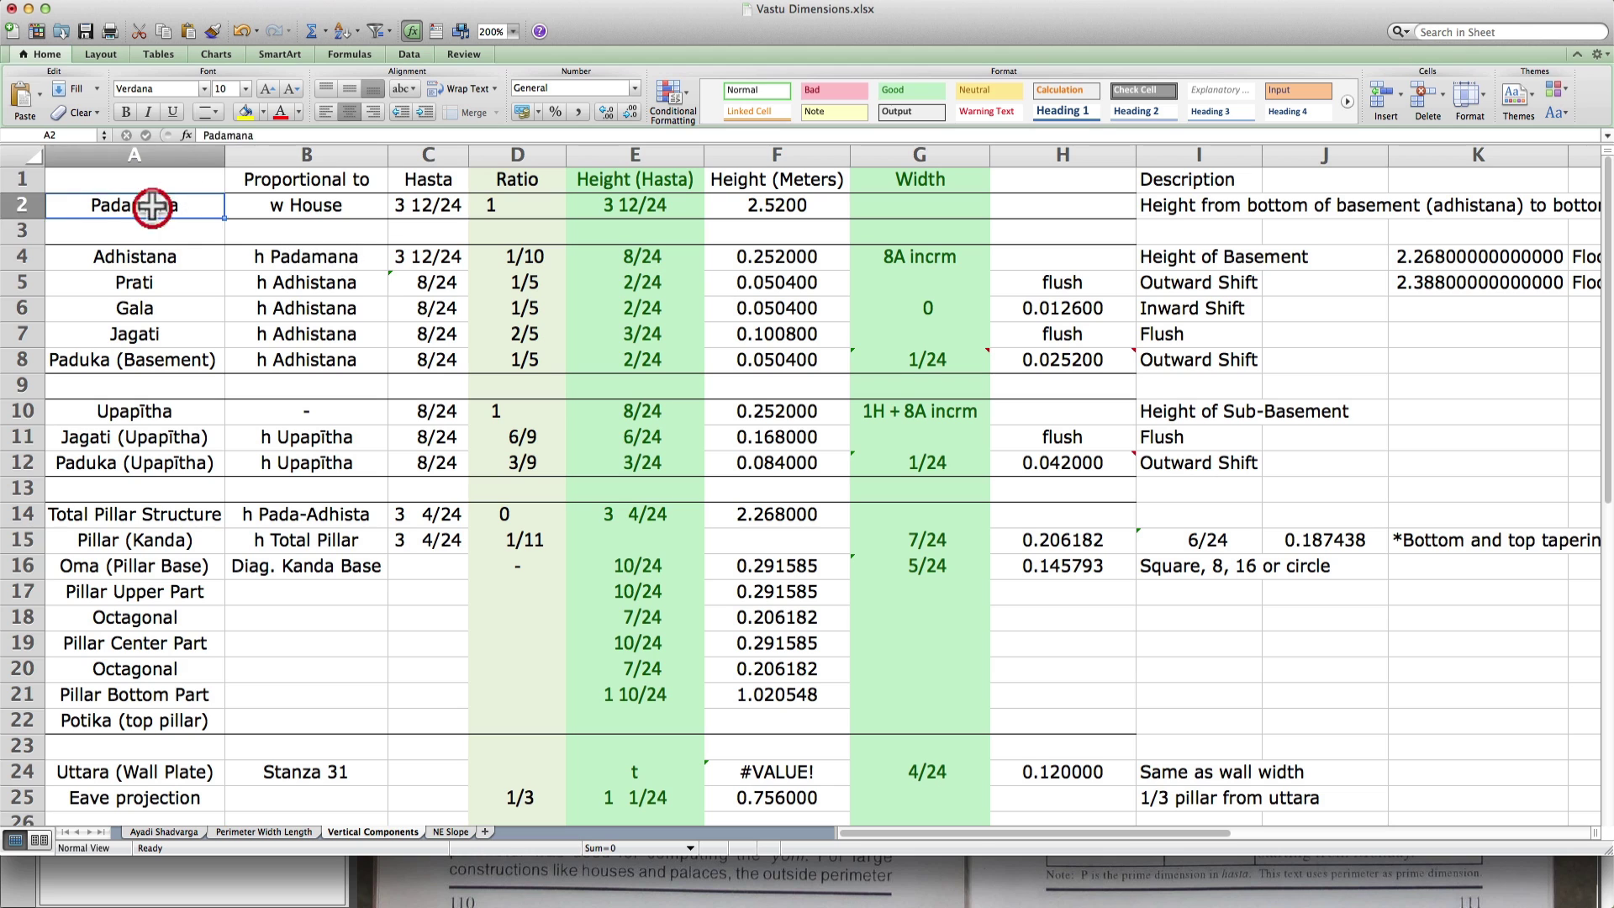
pyautogui.click(165, 153)
pyautogui.click(152, 206)
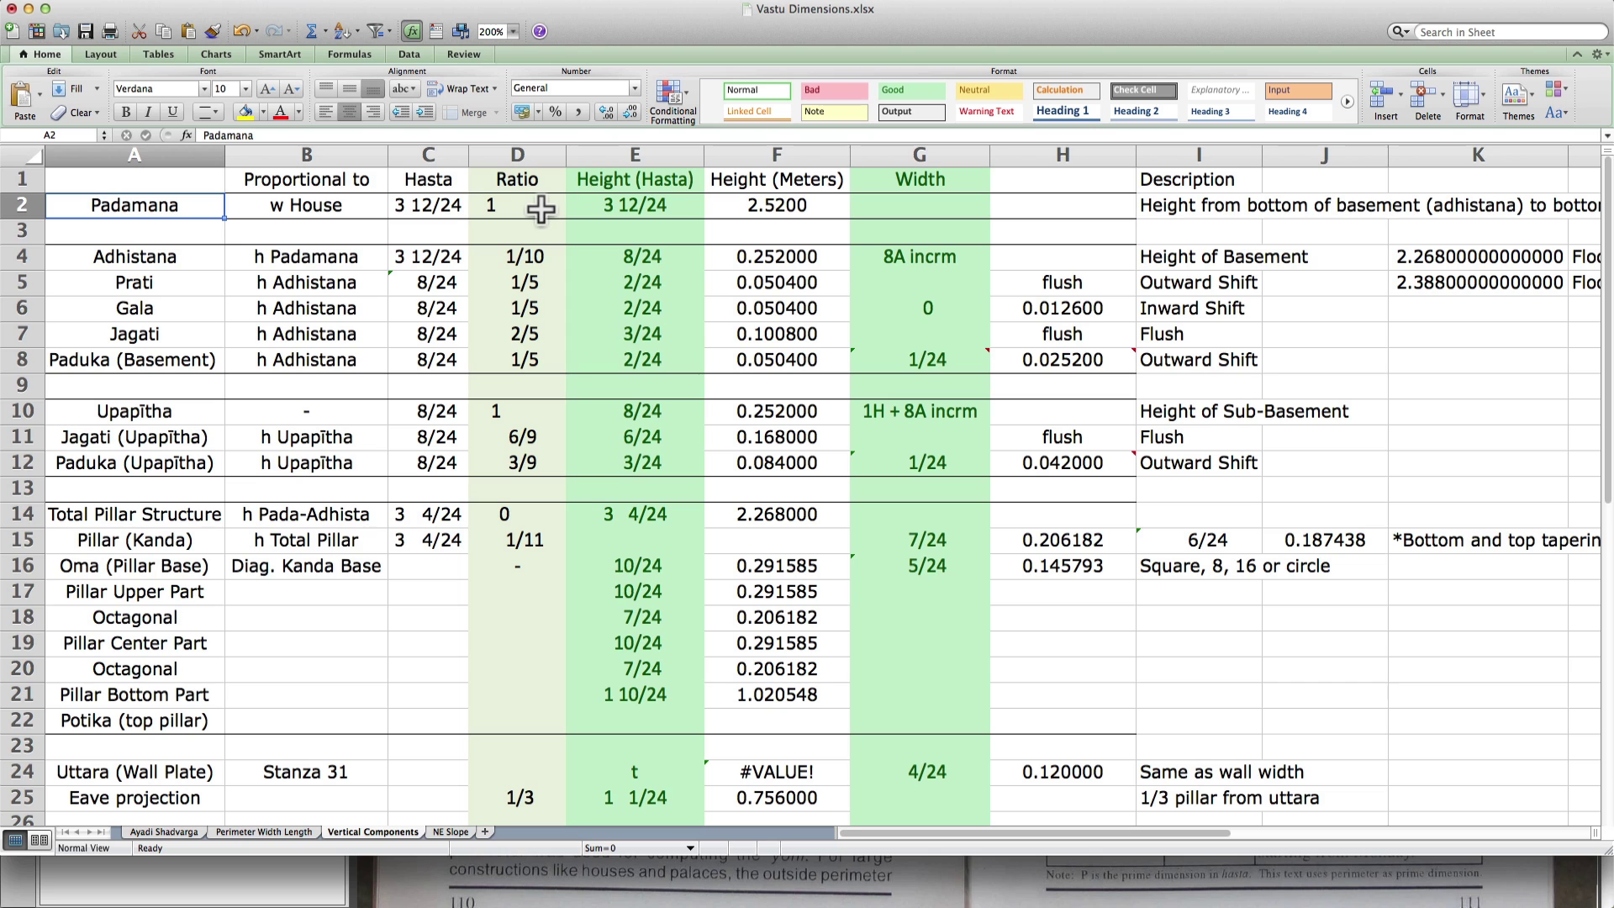
pyautogui.moveTo(181, 255); pyautogui.dragTo(179, 360)
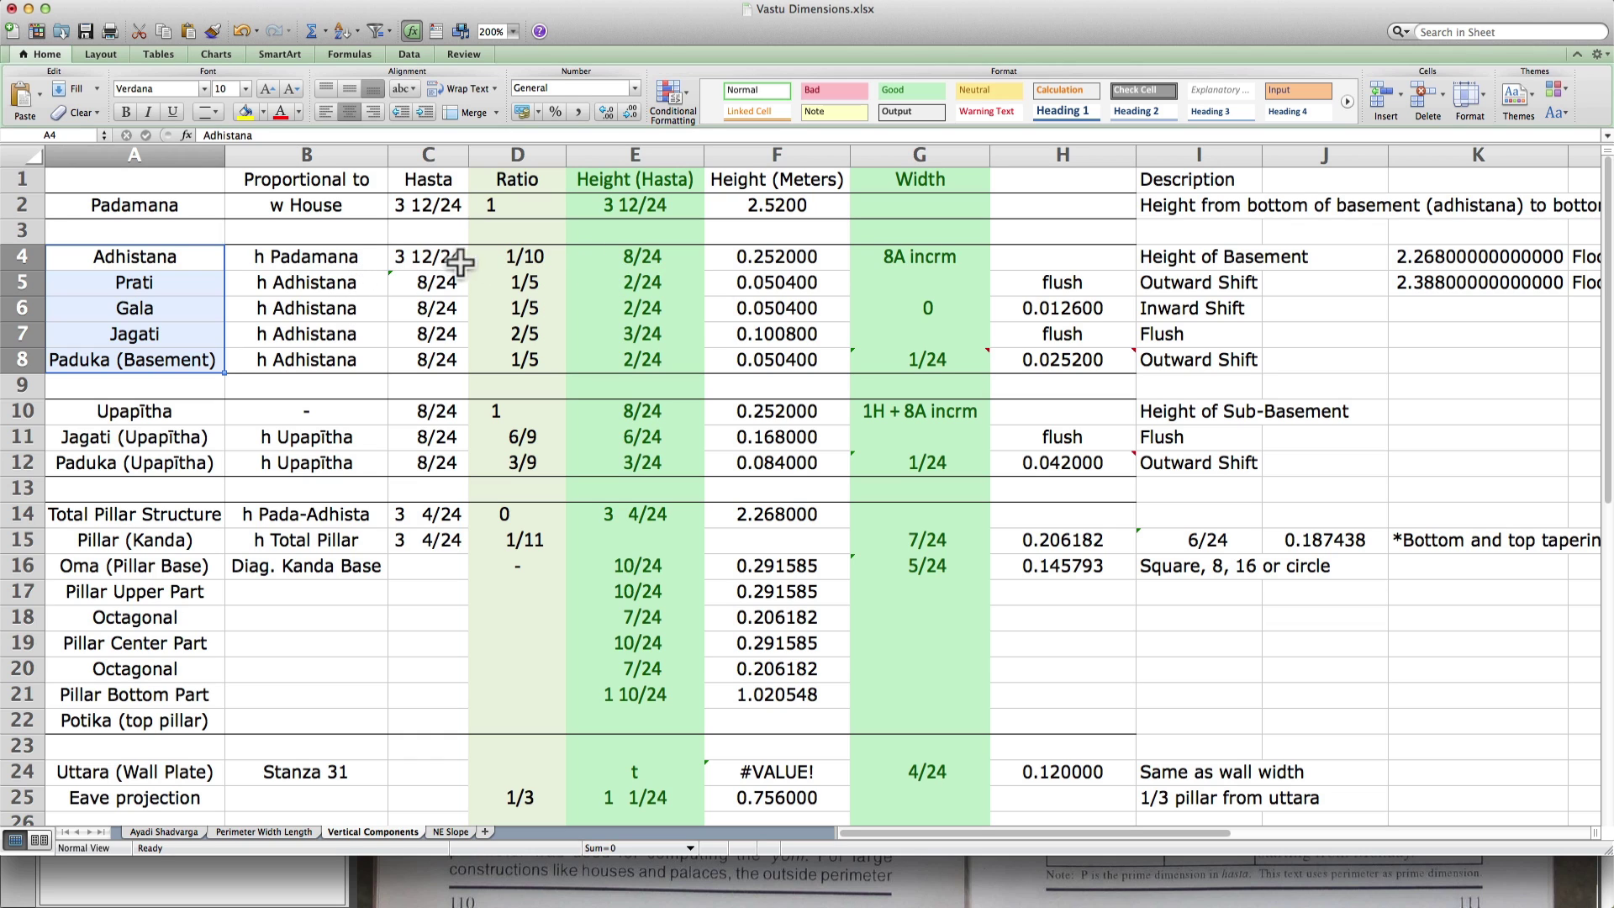
pyautogui.click(525, 257)
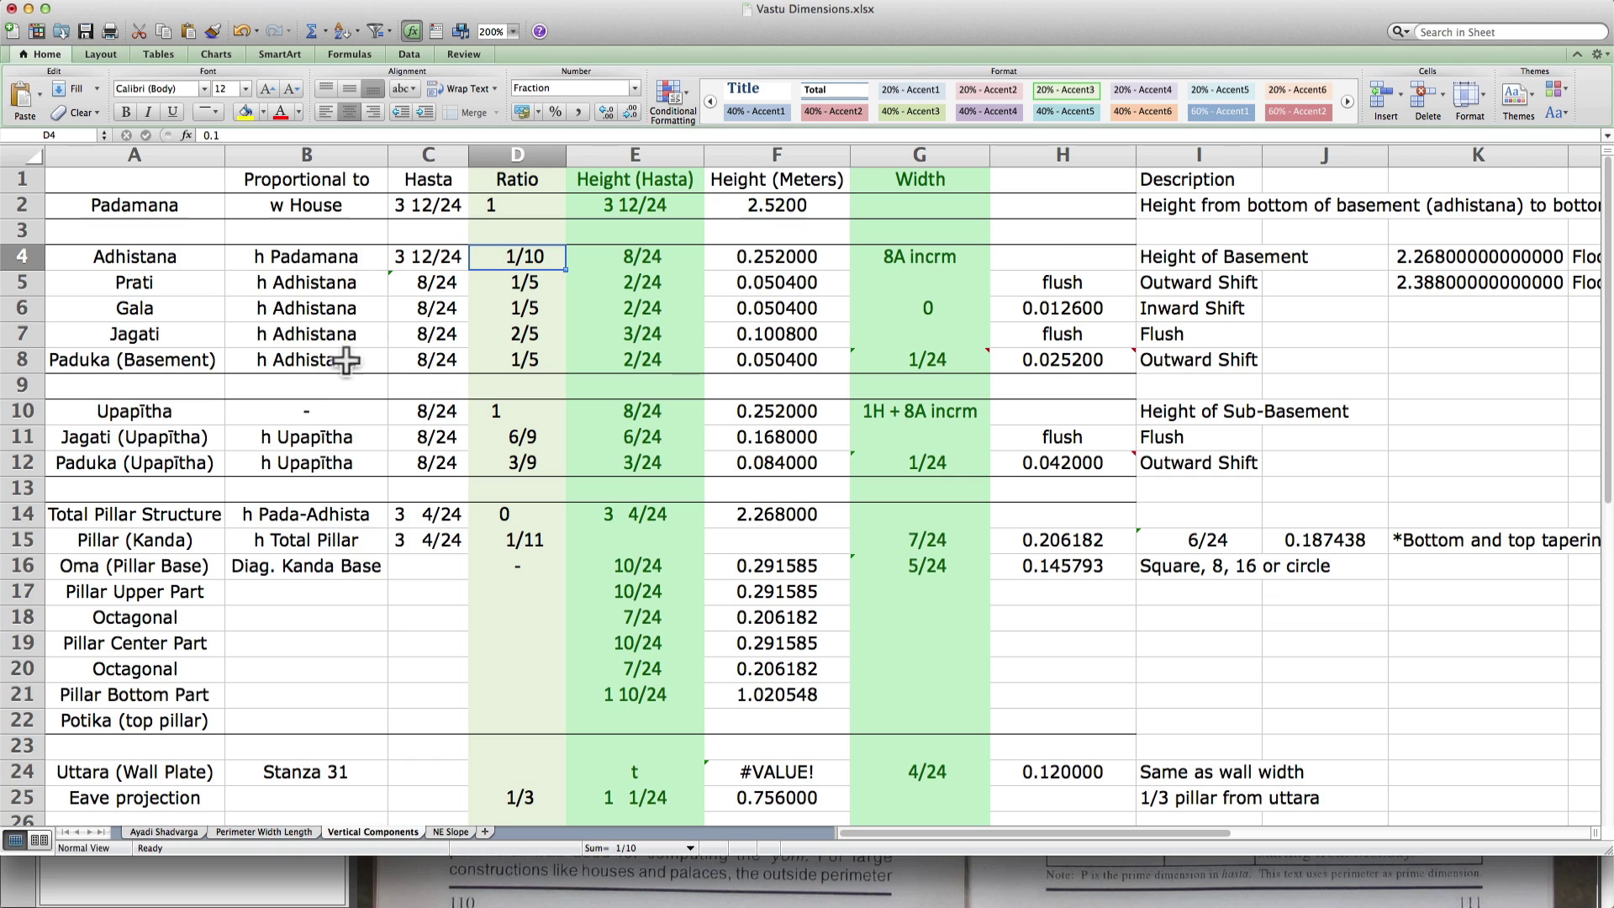
pyautogui.moveTo(183, 510); pyautogui.dragTo(1045, 717)
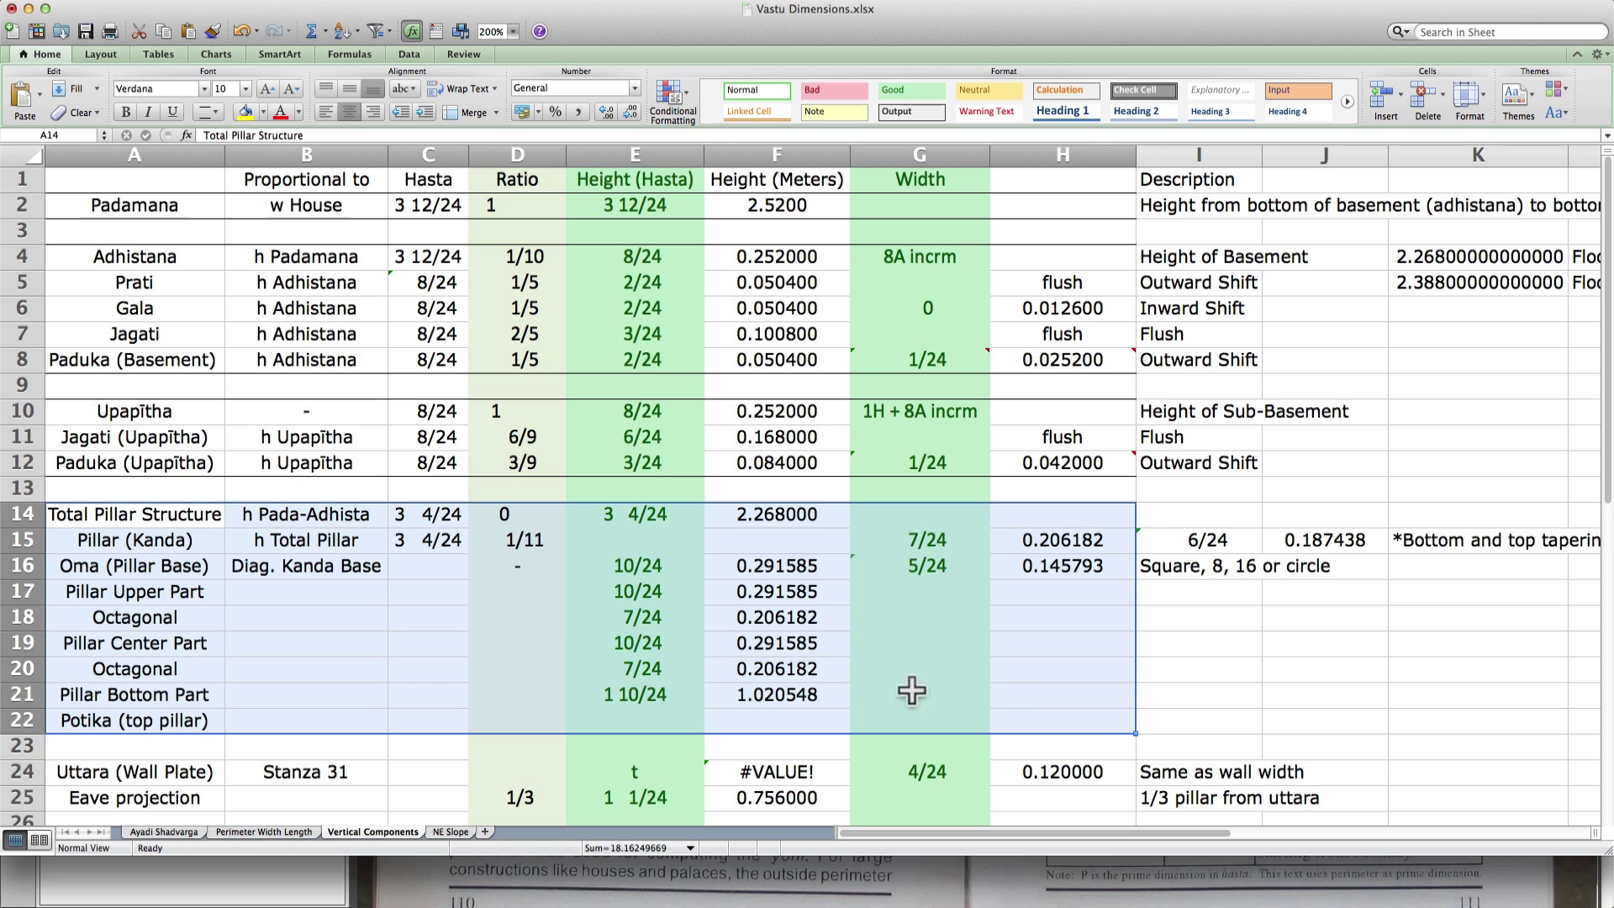
pyautogui.click(137, 510)
pyautogui.moveTo(137, 510); pyautogui.dragTo(750, 694)
pyautogui.click(115, 771)
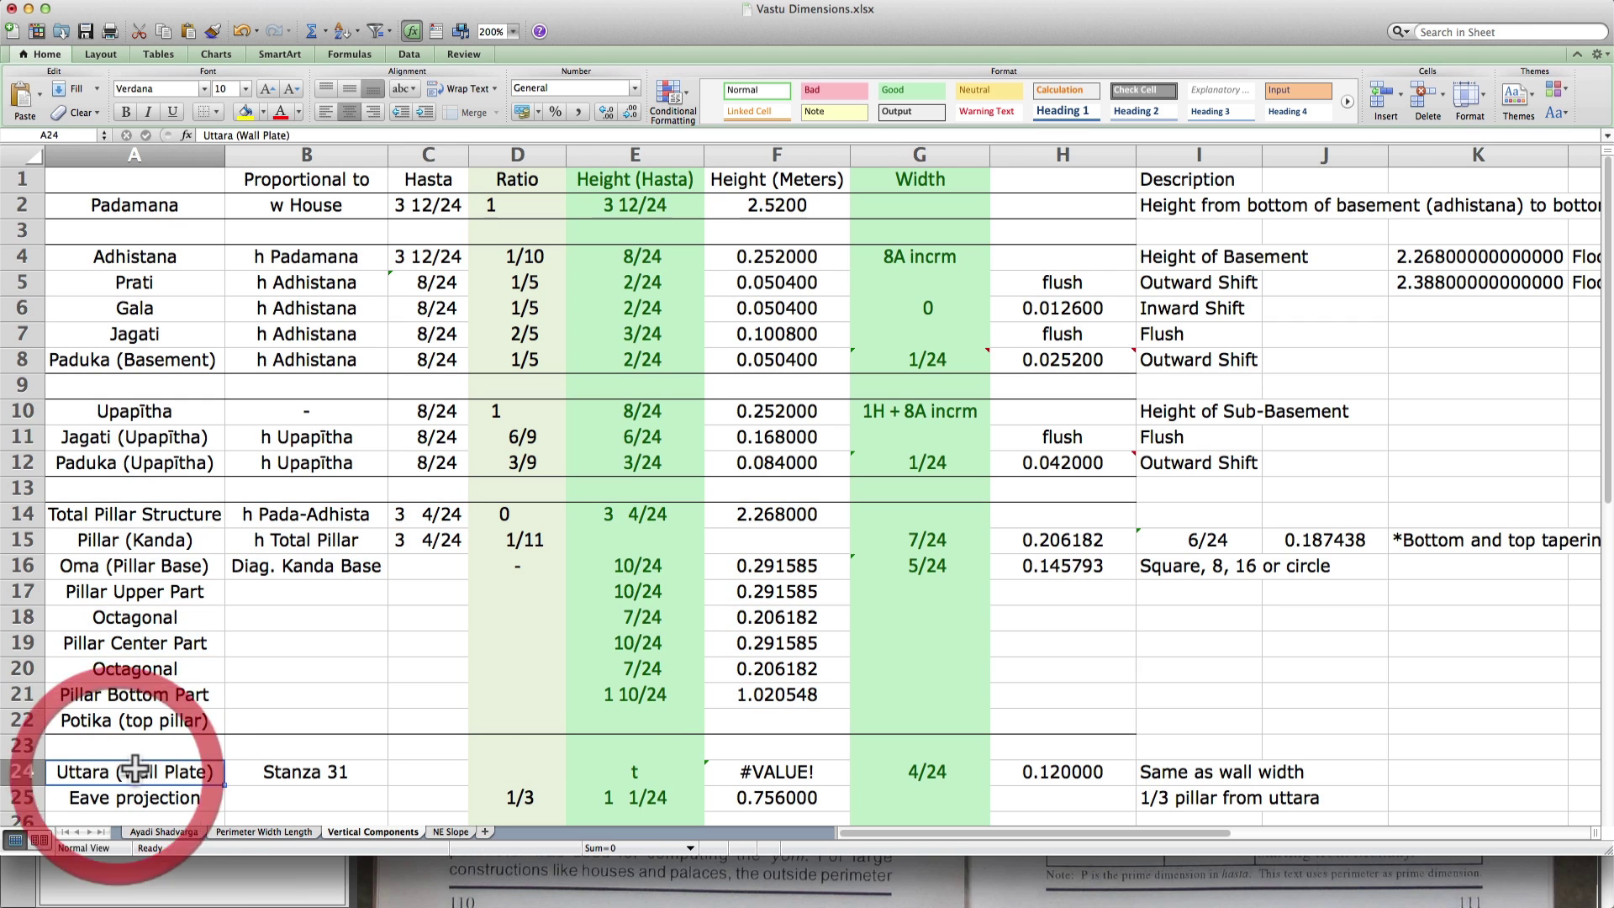
pyautogui.scroll(-2, 188, 688)
pyautogui.scroll(2, 188, 692)
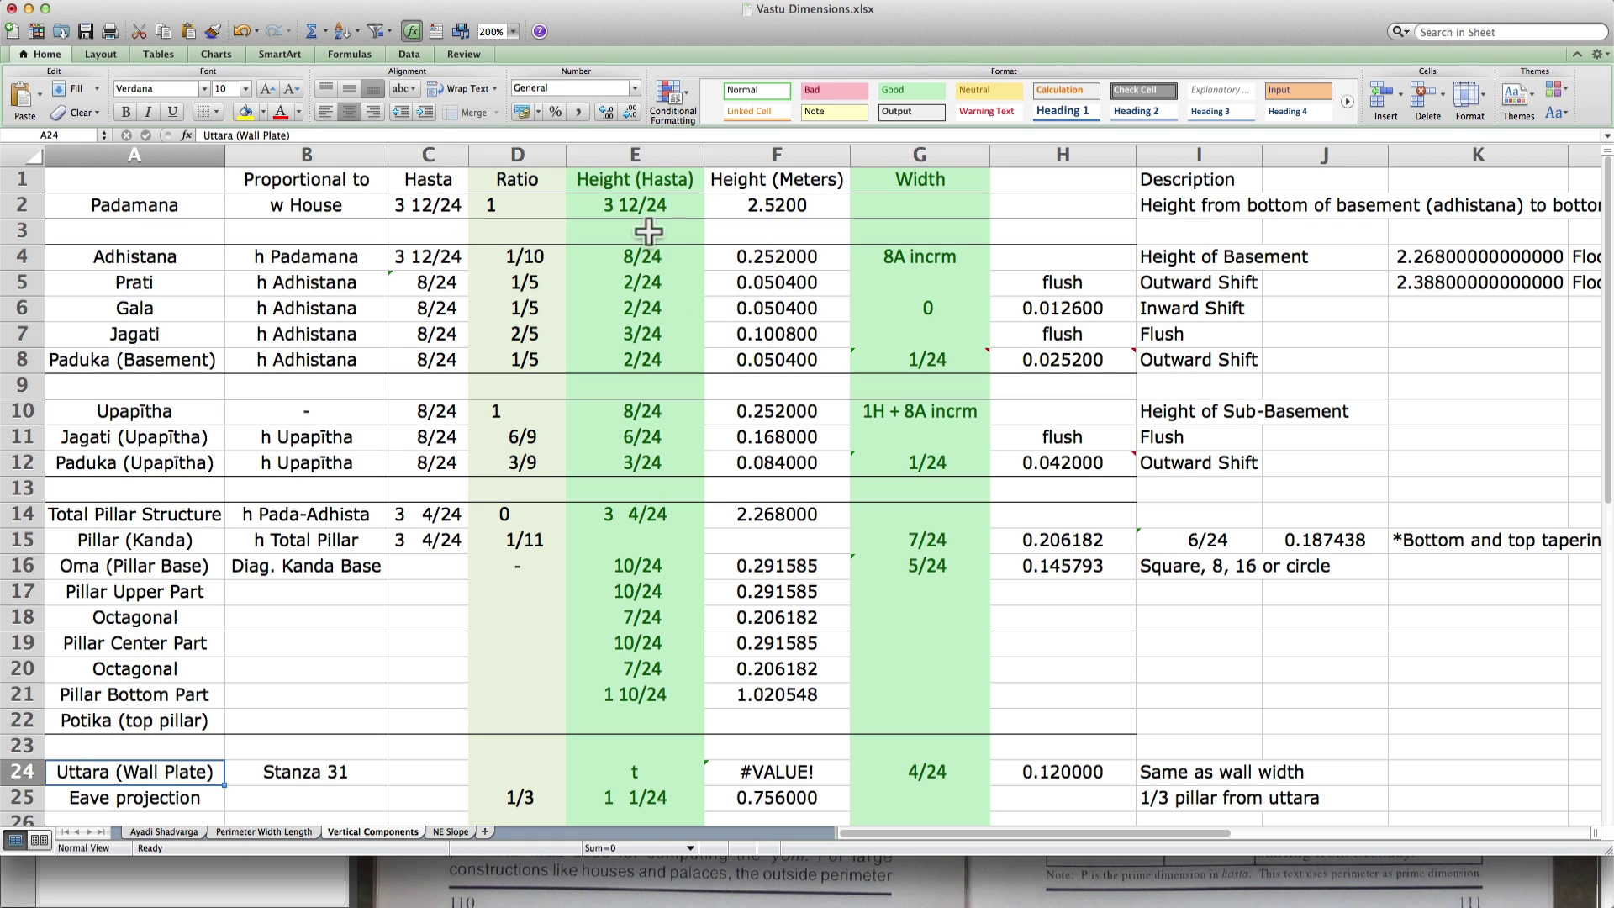
pyautogui.click(652, 154)
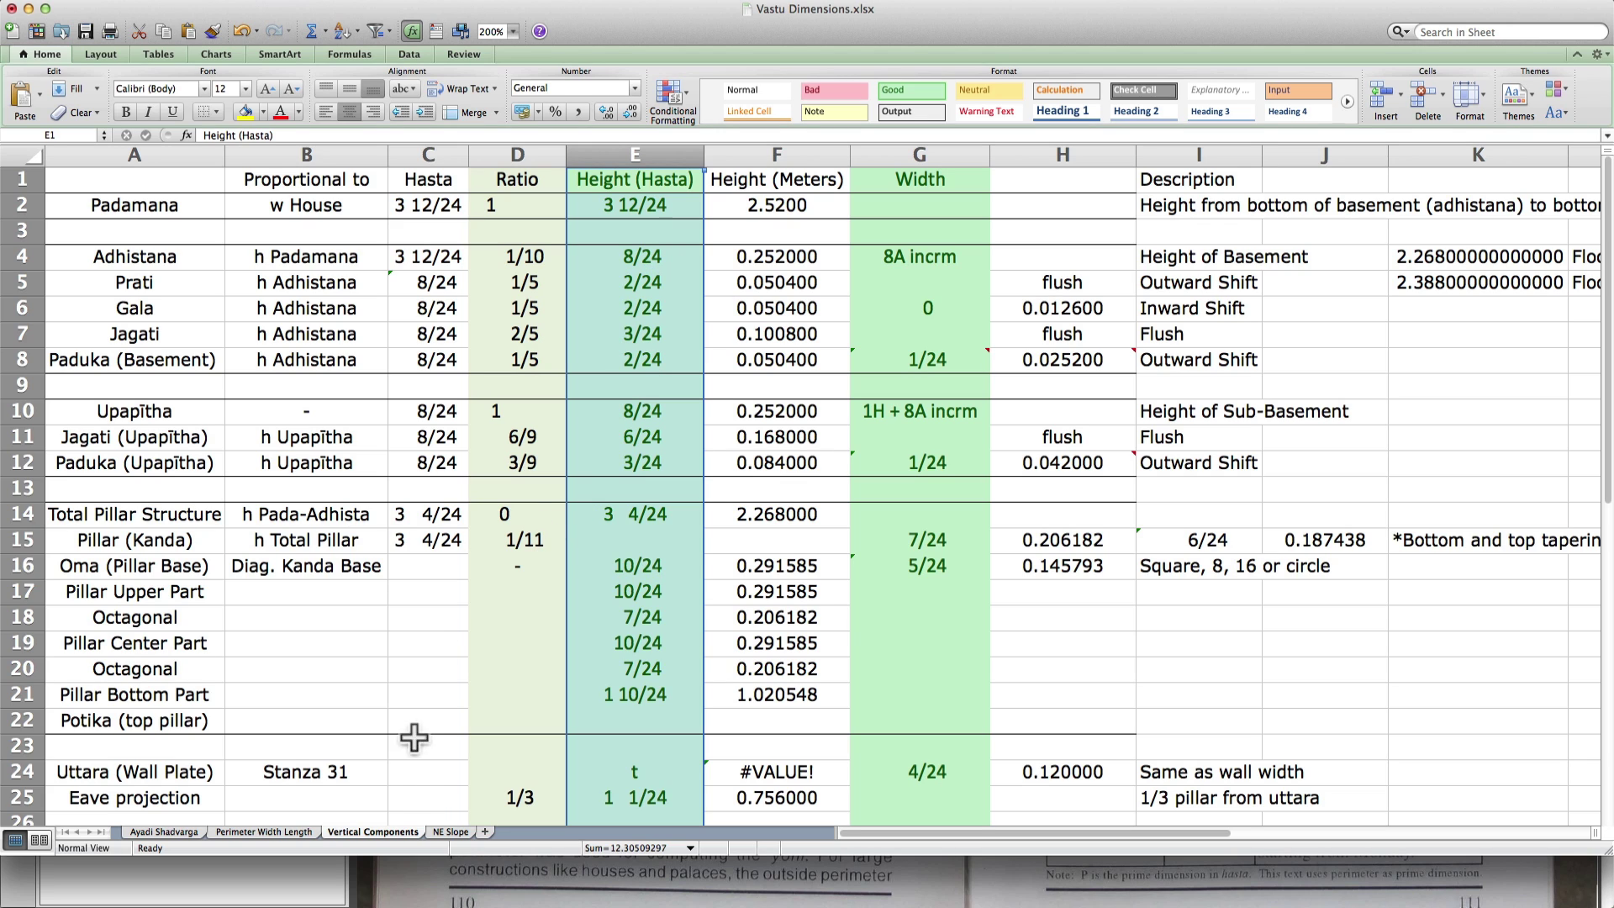
# - Glance over the NE Slope sheet, then return to the Ayadi Shadvarga sheet
pyautogui.click(436, 831)
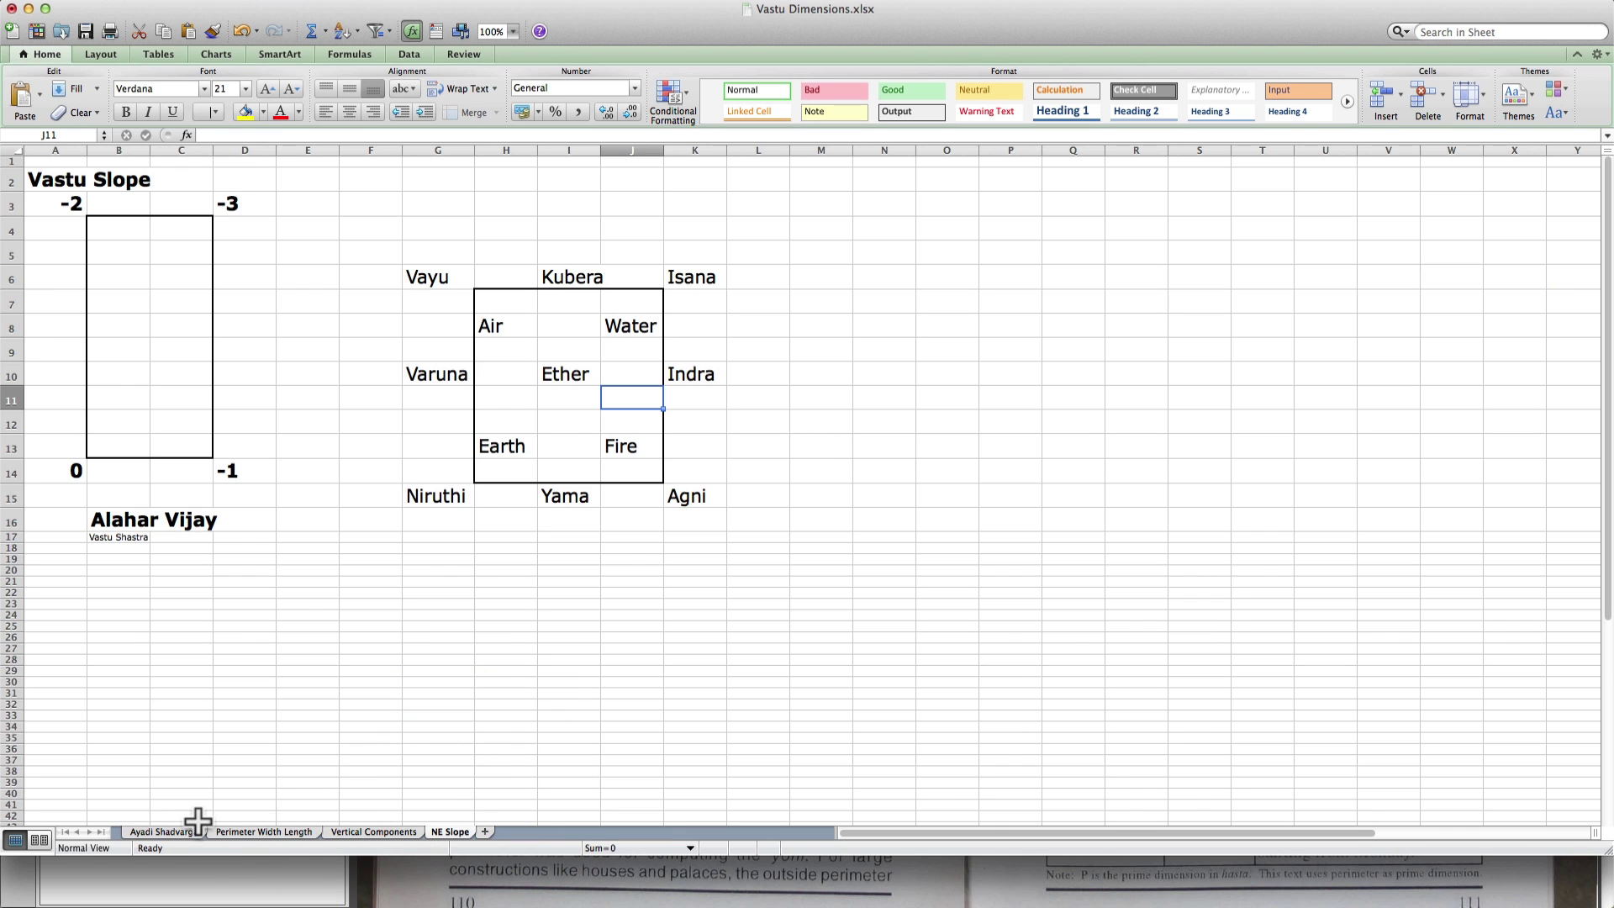
pyautogui.click(180, 832)
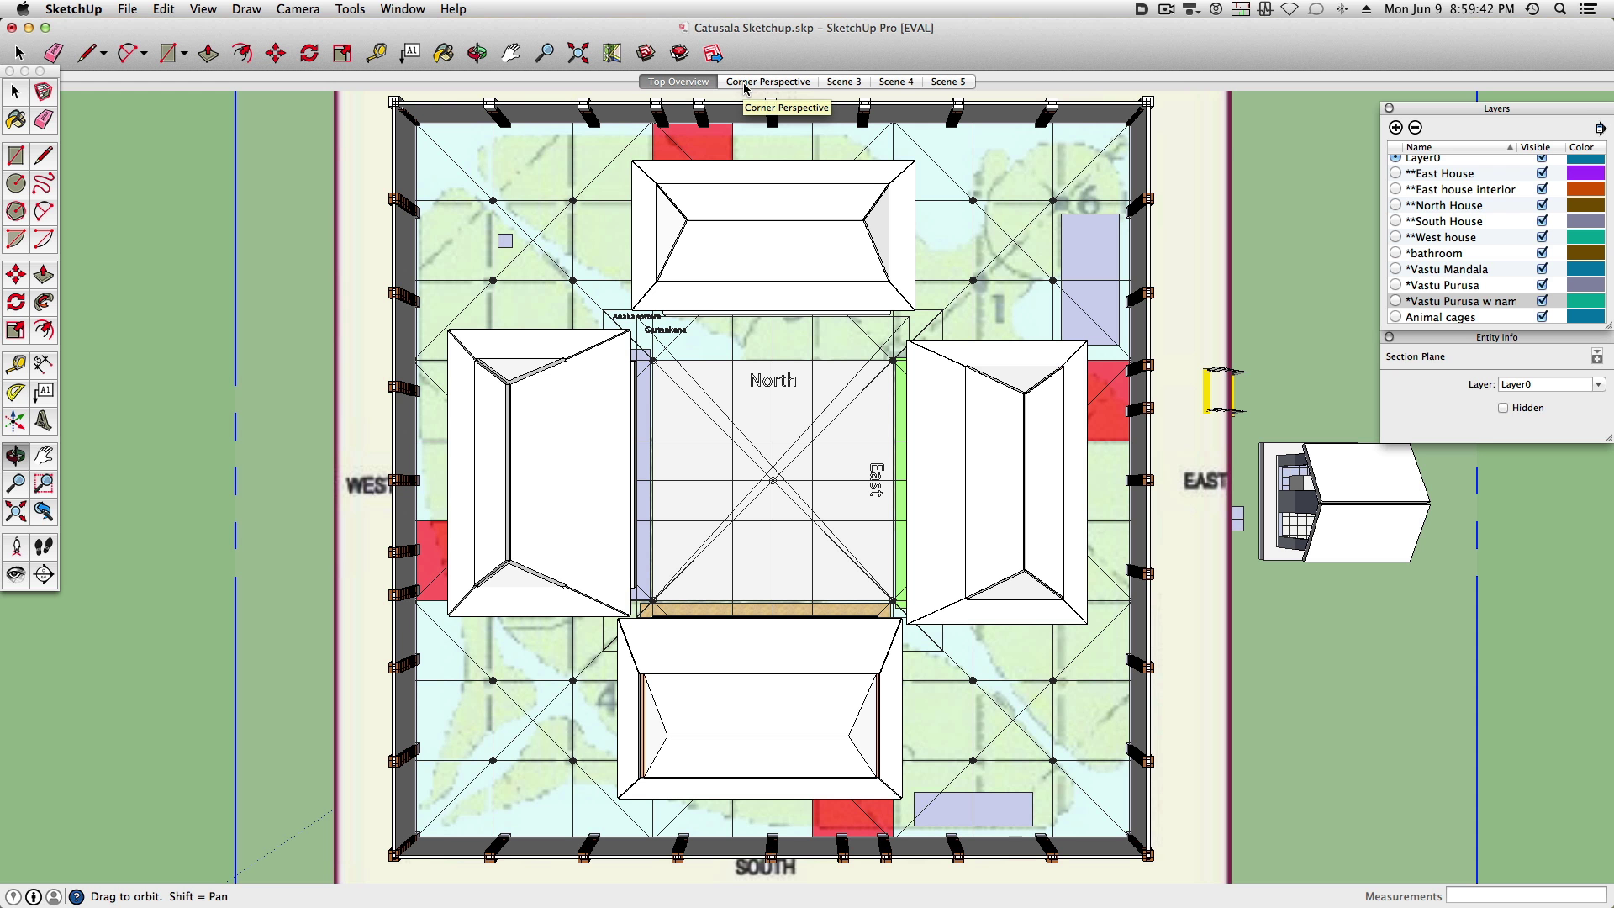
# - Step through the Corner Perspective, Scene 3, Scene 4 and Scene 5 saved views
pyautogui.click(744, 82)
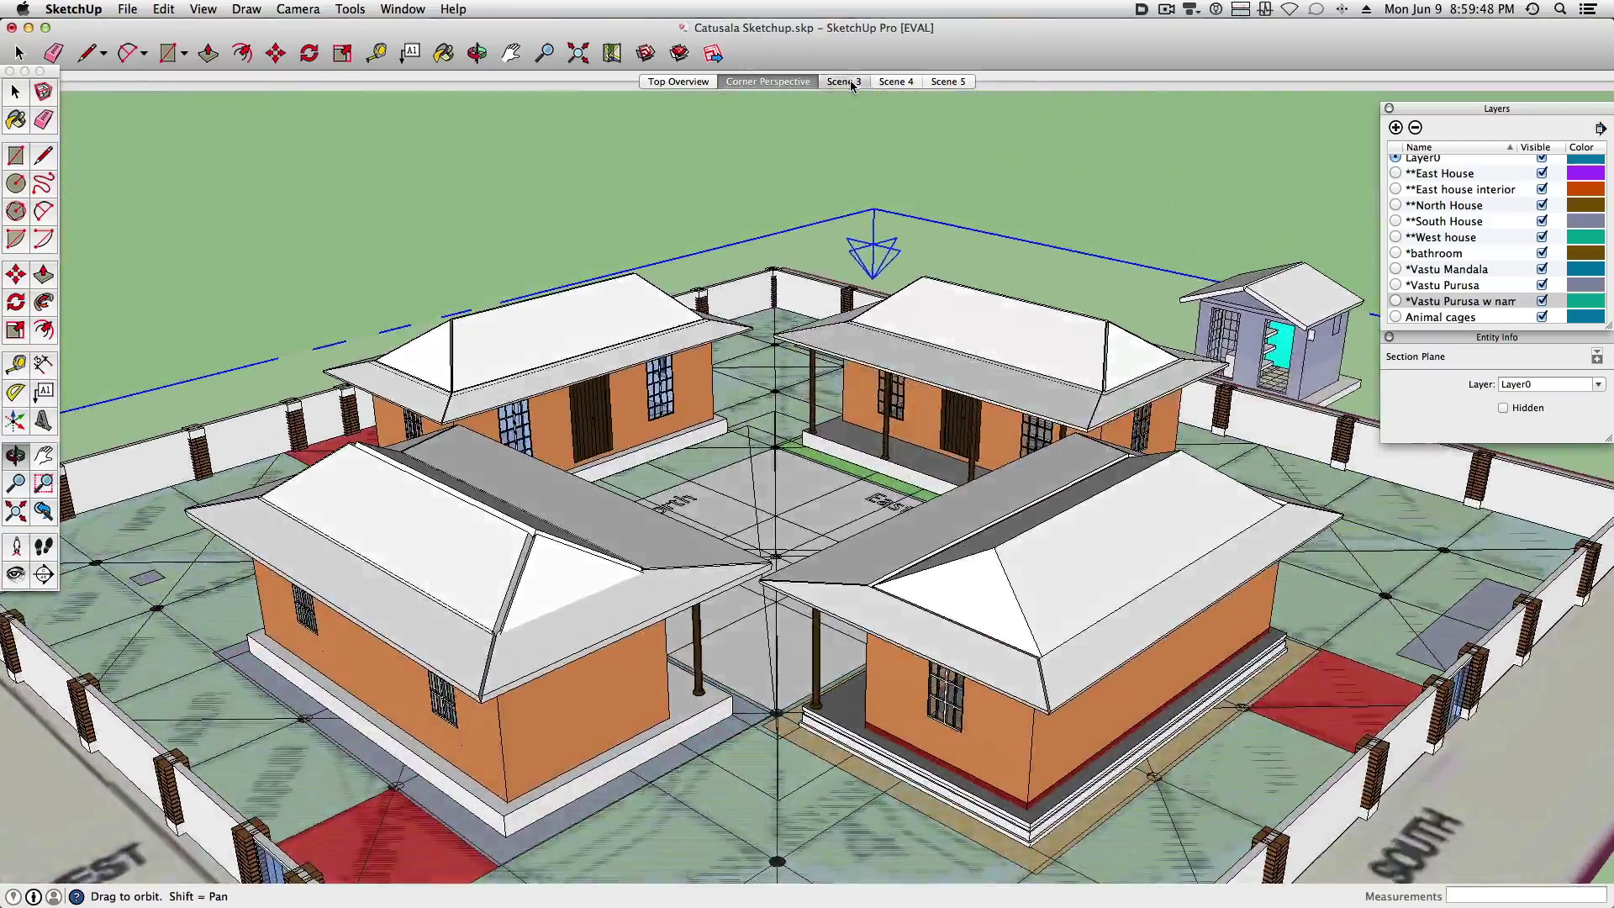
pyautogui.click(844, 81)
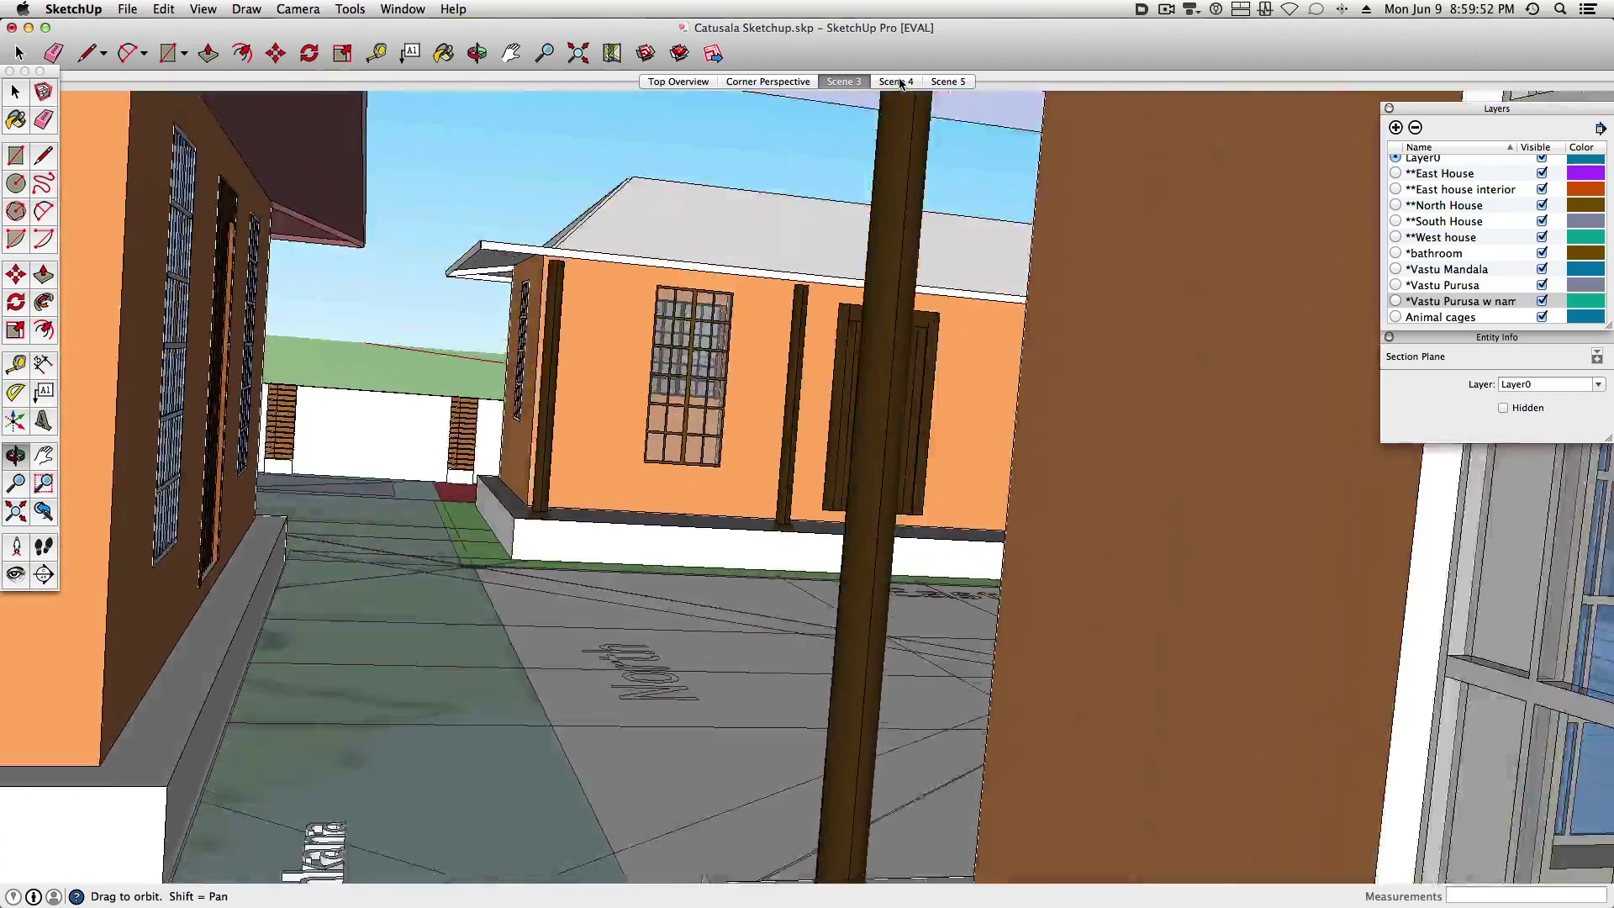
pyautogui.click(897, 81)
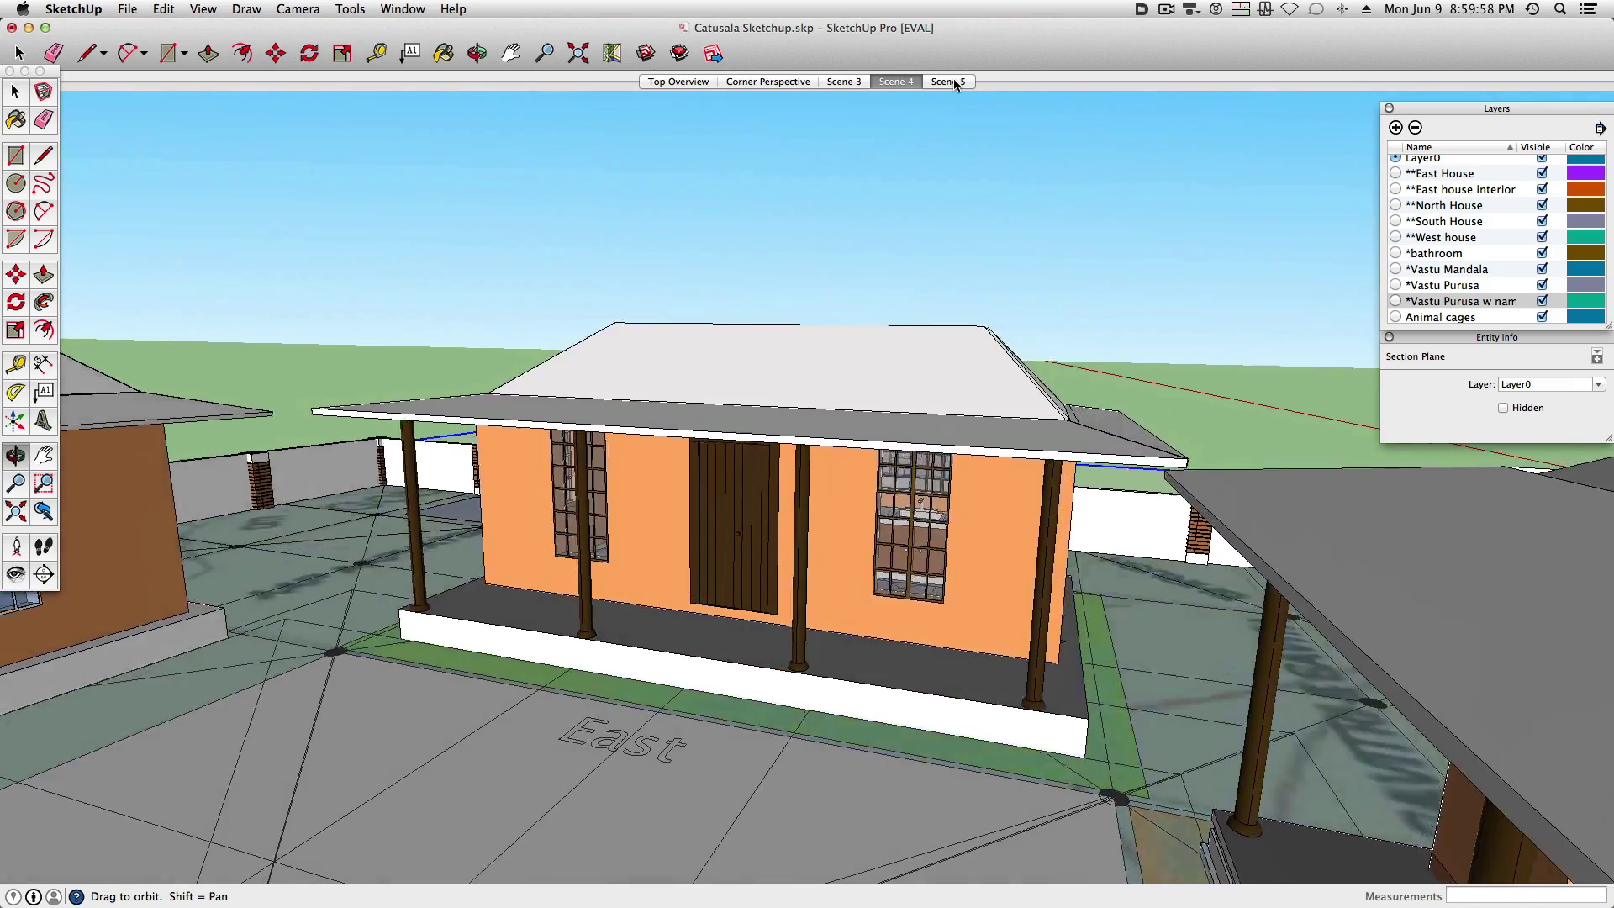
pyautogui.click(953, 80)
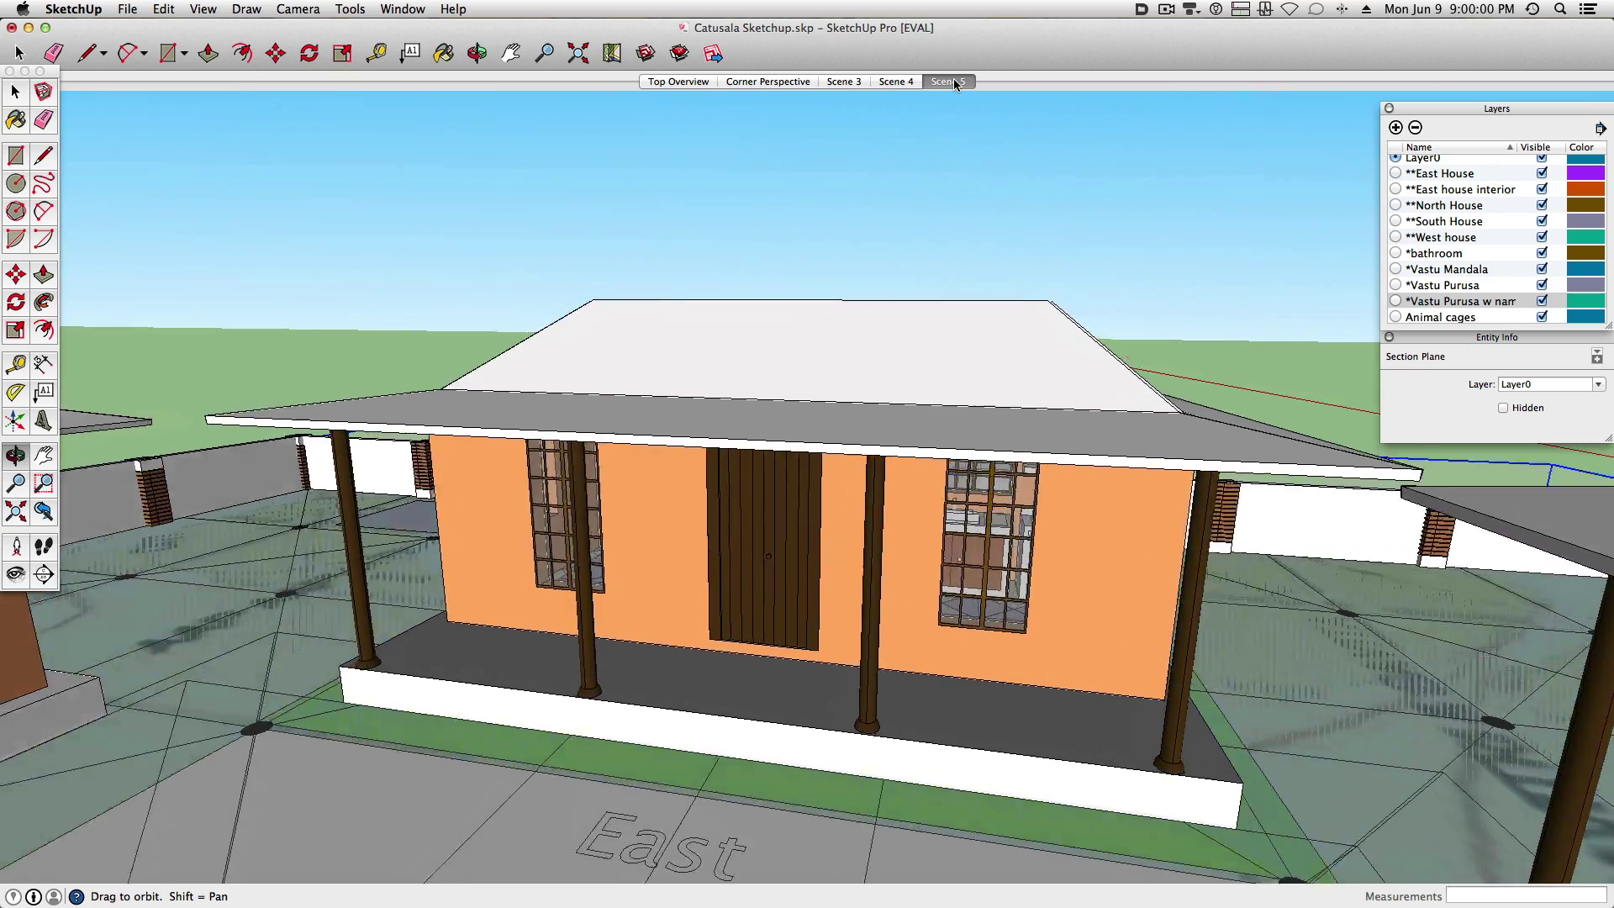